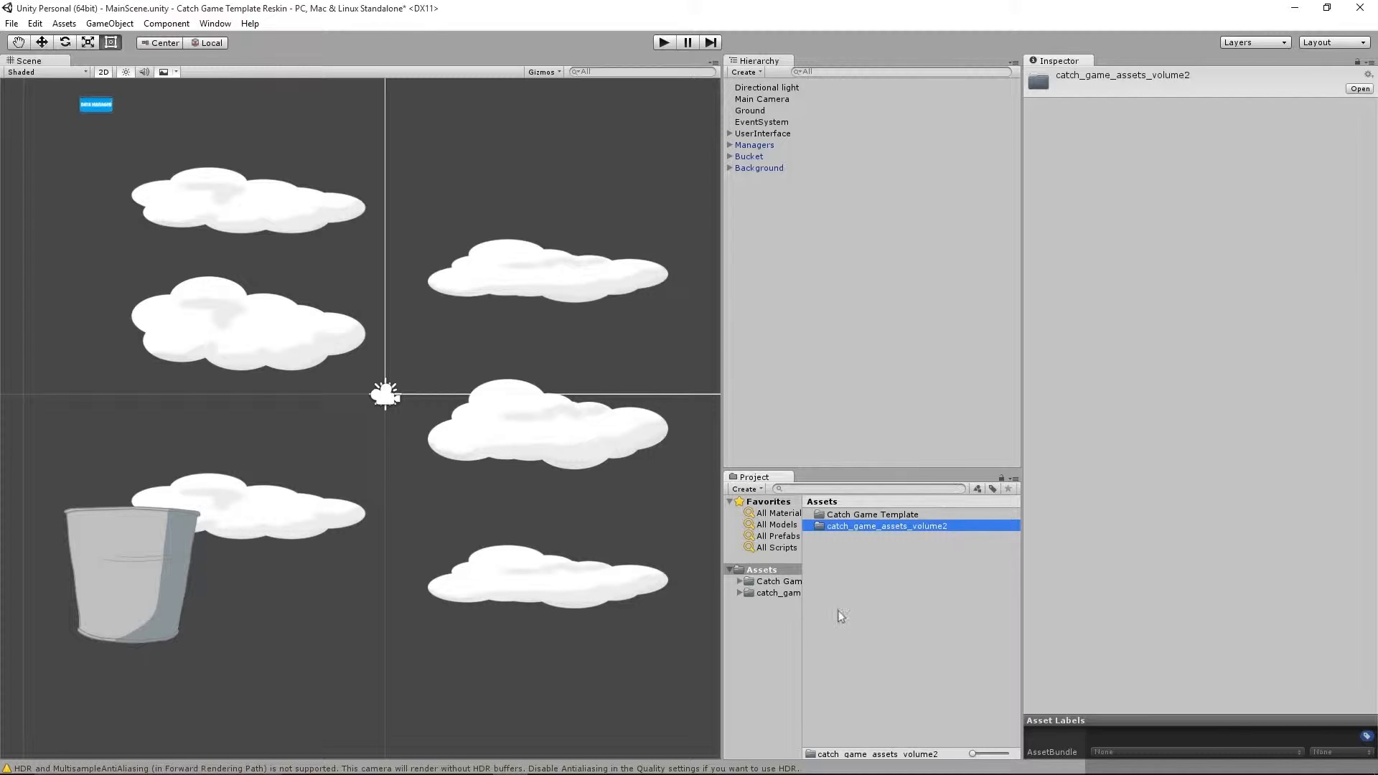
Step: Focus on the Bucket object, examine its shape in 3D, and list its child parts in the hierarchy
{"action": "left_click", "coordinate": [749, 158]}
{"action": "key", "text": "f"}
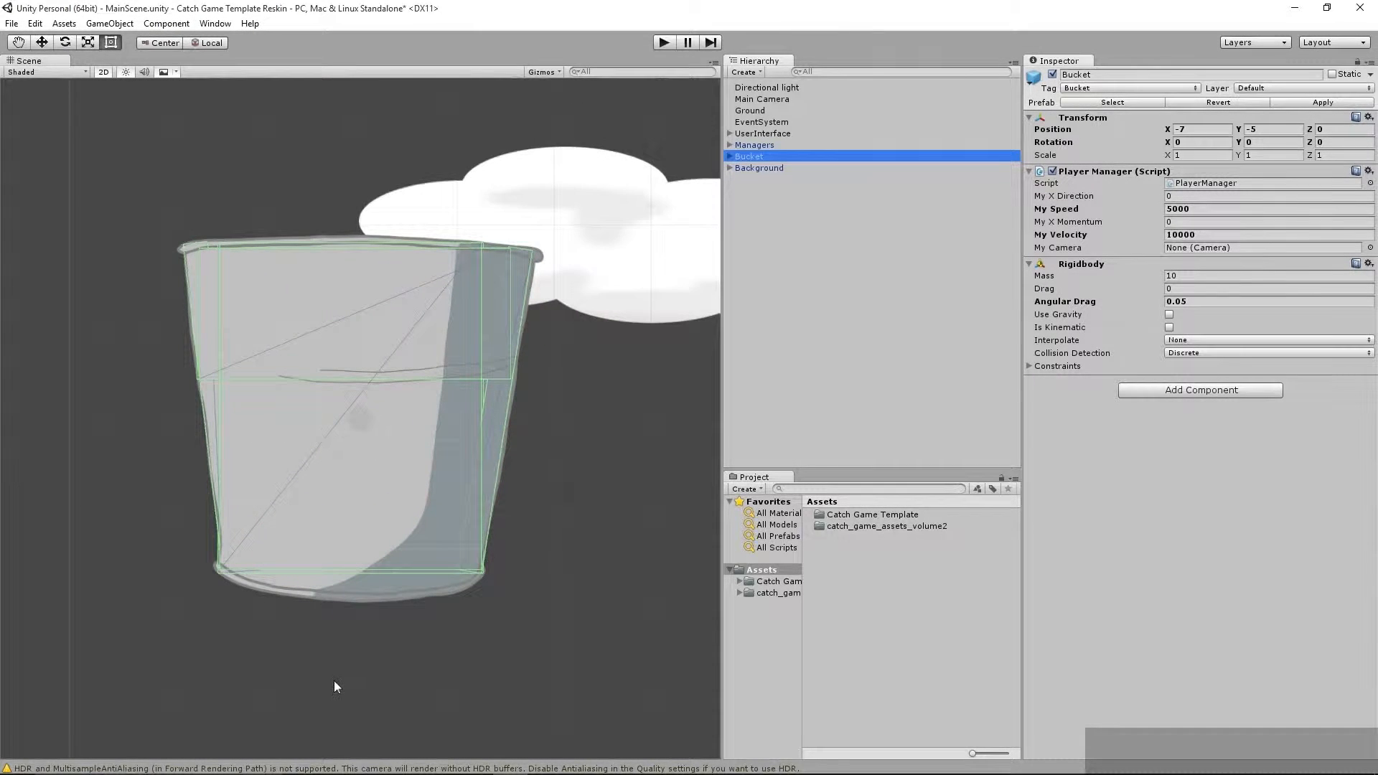
{"action": "scroll", "coordinate": [336, 681], "scroll_direction": "up", "scroll_amount": 1}
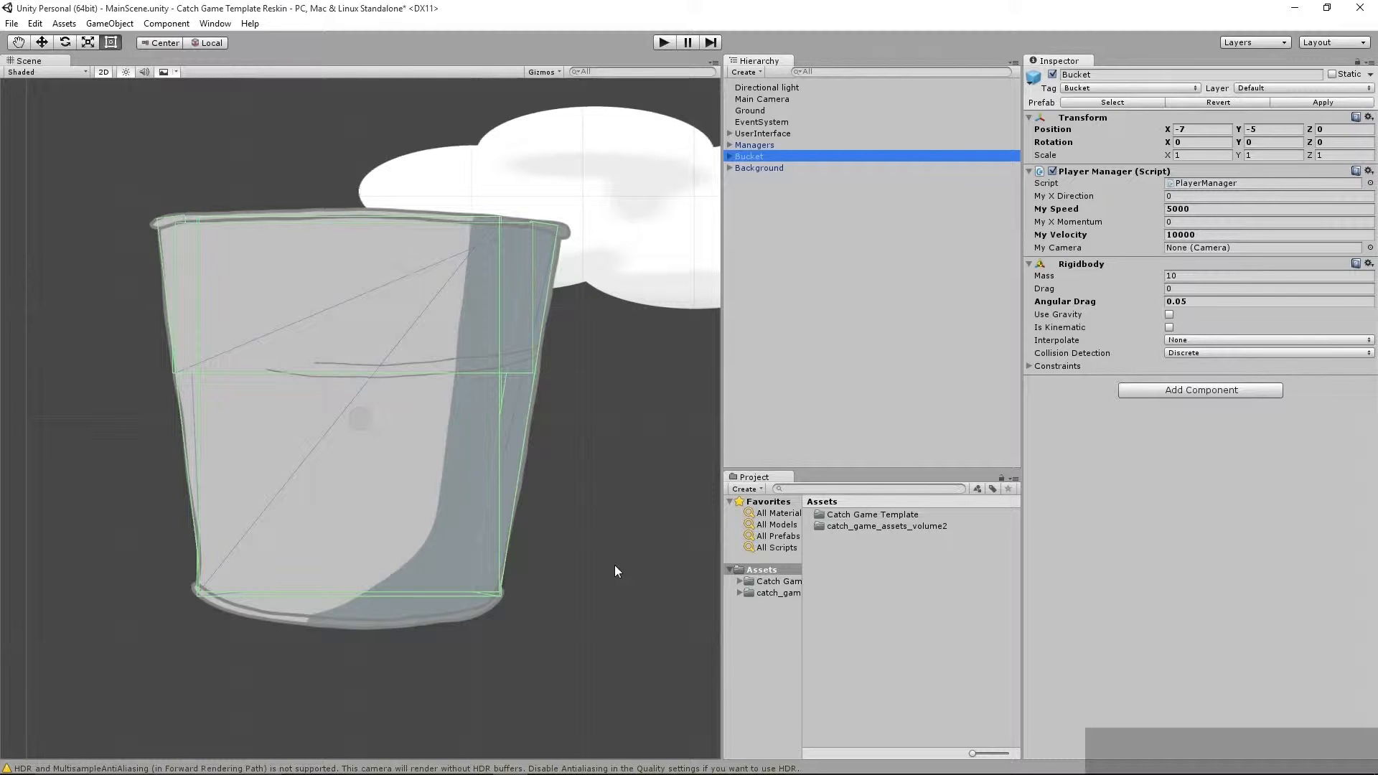
{"action": "left_click", "coordinate": [104, 71]}
{"action": "left_click_drag", "start_coordinate": [592, 500], "coordinate": [493, 527], "text": "alt"}
{"action": "middle_click_drag", "start_coordinate": [493, 528], "coordinate": [449, 642]}
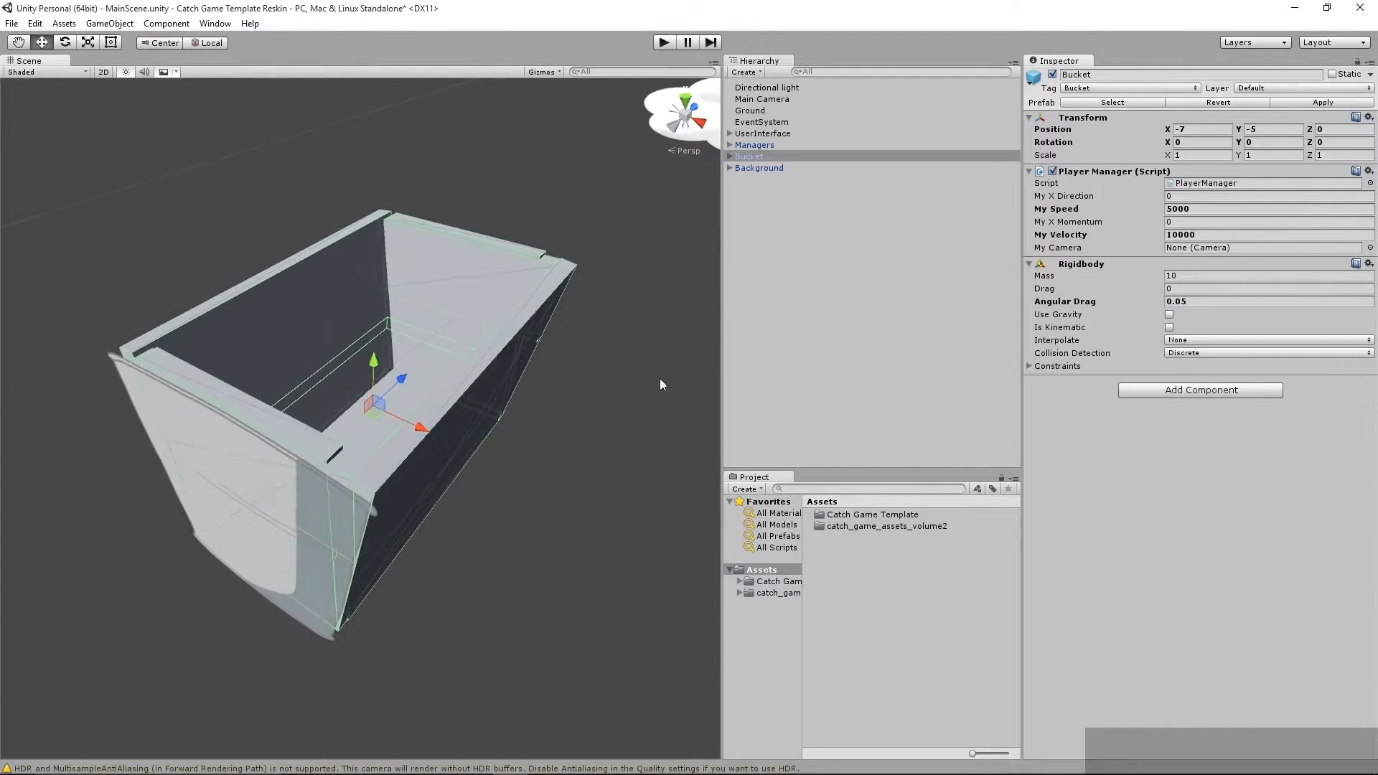
{"action": "left_click", "coordinate": [730, 158]}
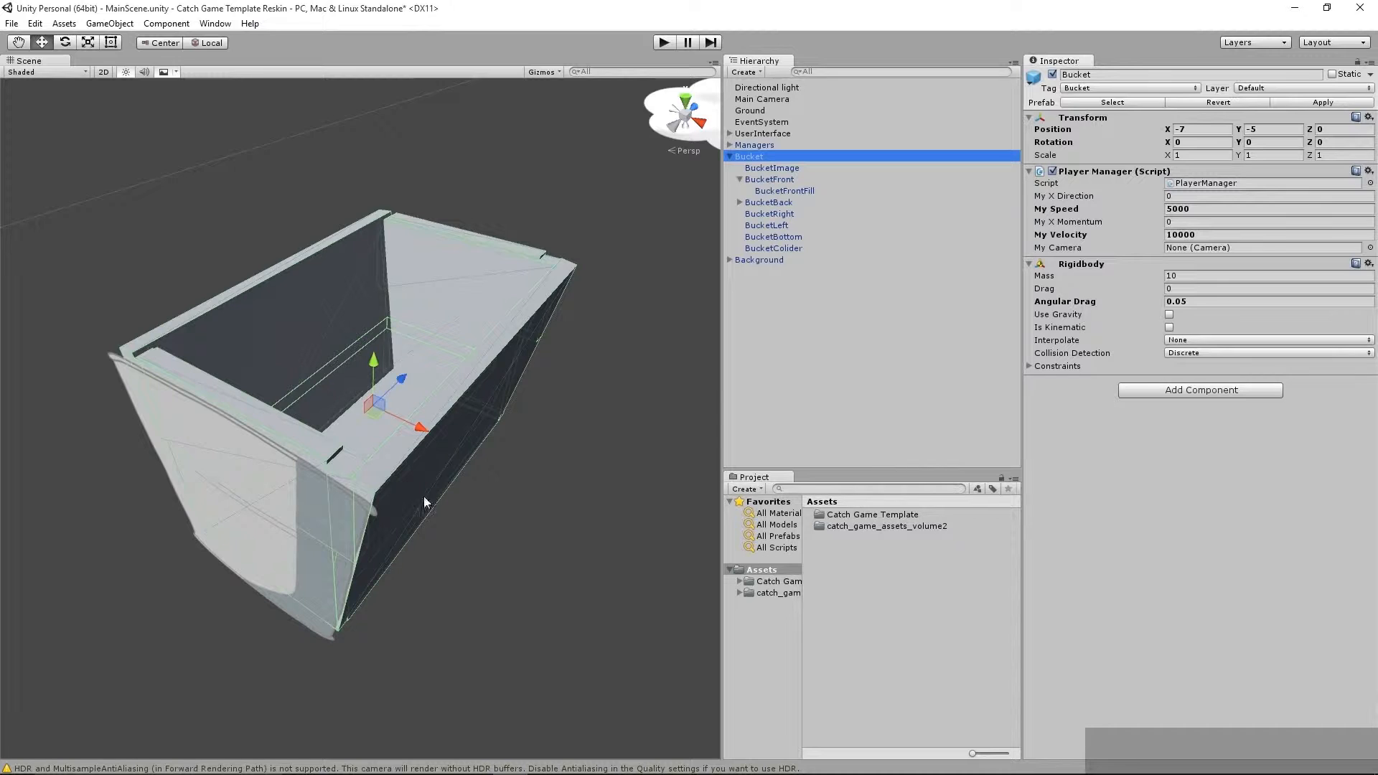
{"action": "left_click_drag", "start_coordinate": [442, 593], "coordinate": [437, 410], "text": "alt"}
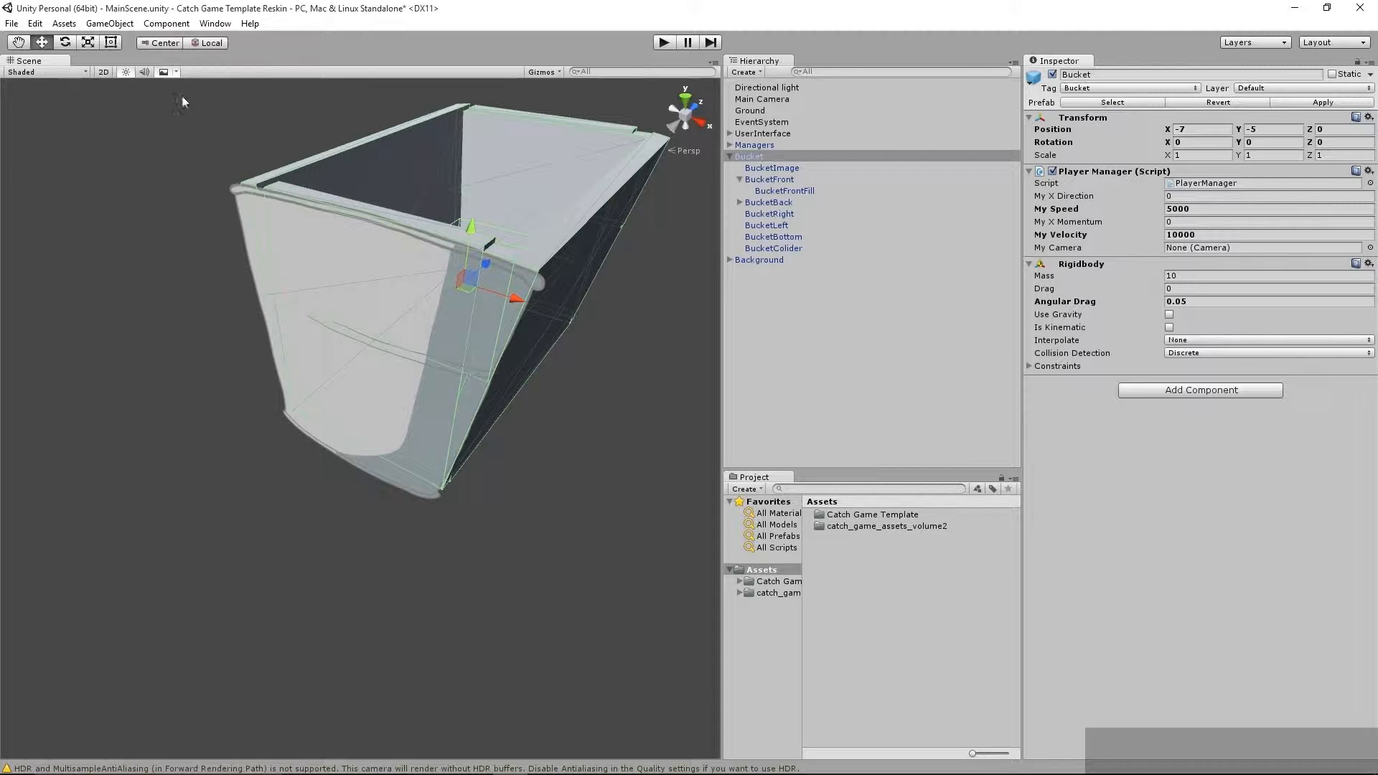
{"action": "left_click", "coordinate": [103, 72]}
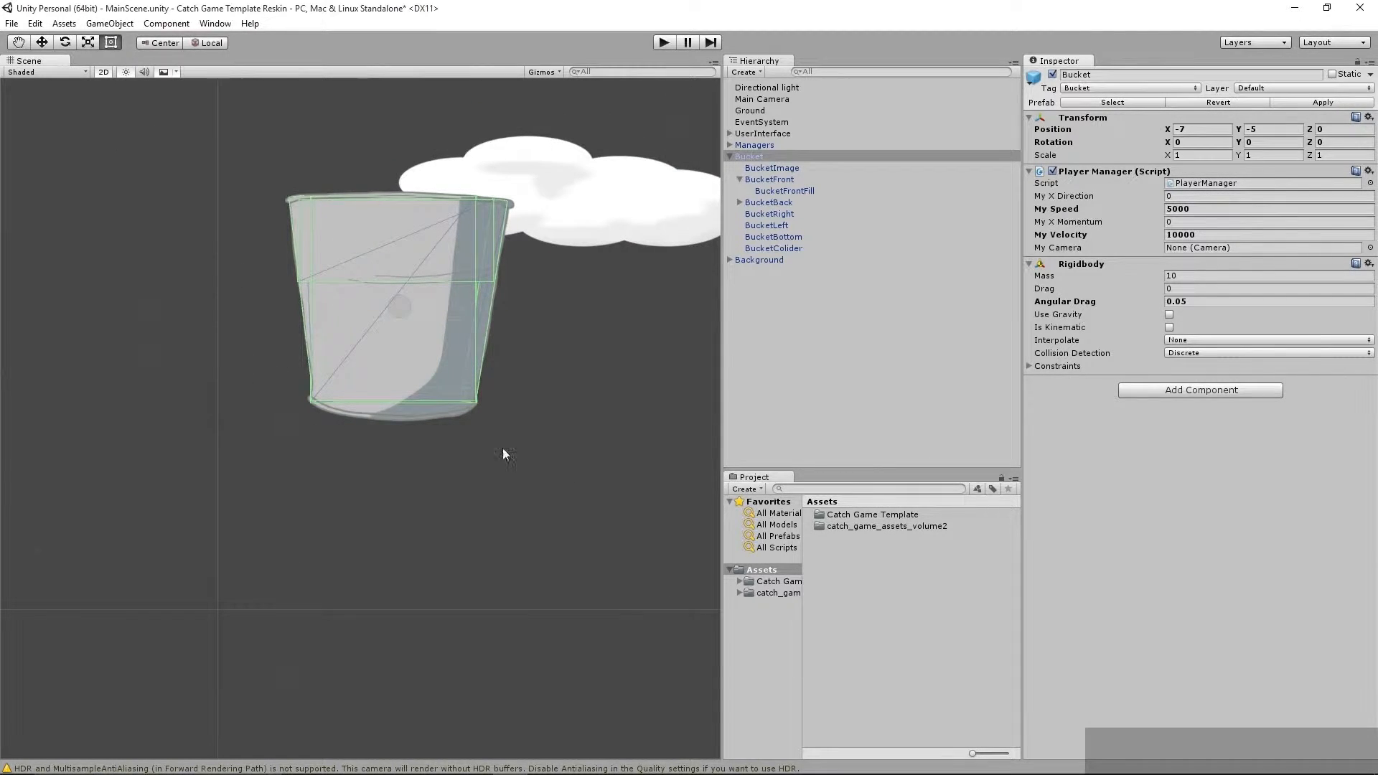
Step: Select the whole Bucket again and inspect its open box and colliders up close in the 3D perspective view
{"action": "left_click", "coordinate": [580, 486]}
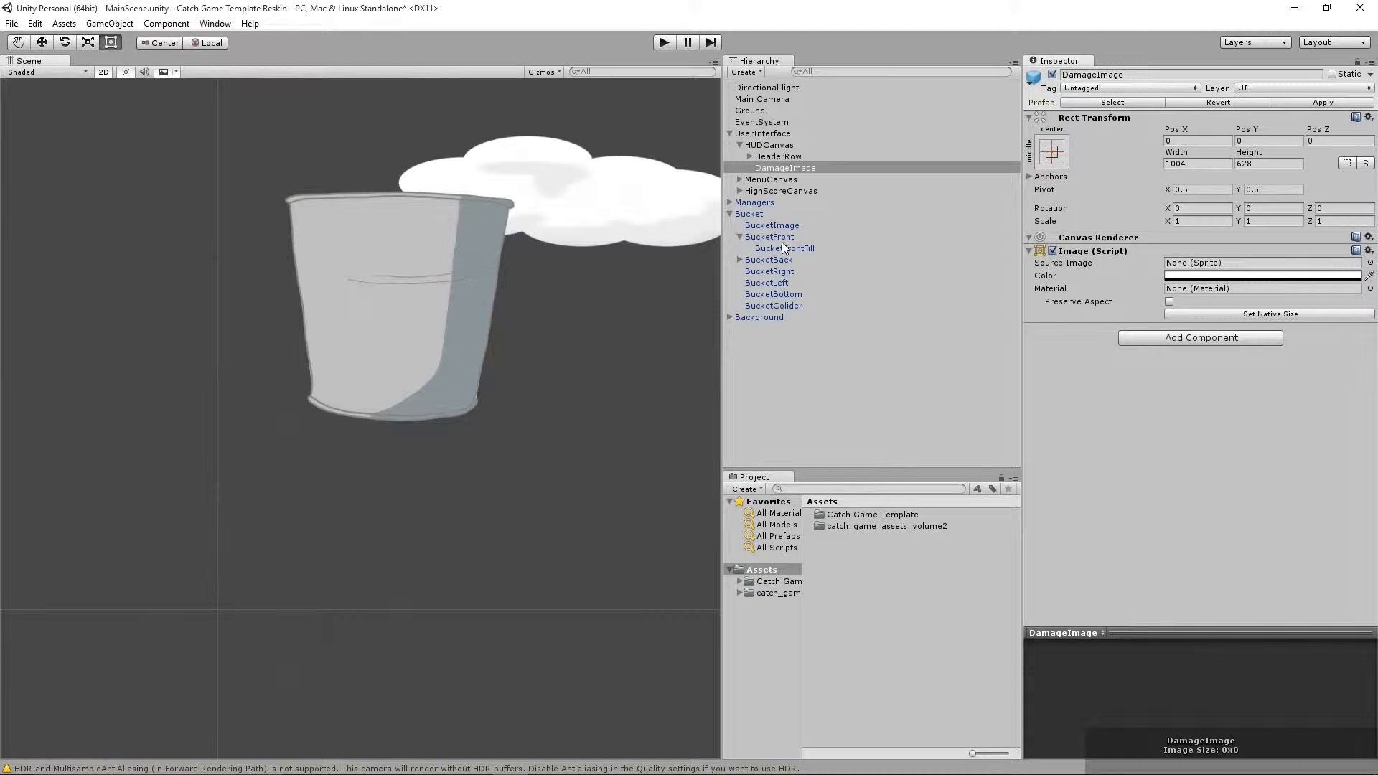
{"action": "left_click", "coordinate": [749, 214]}
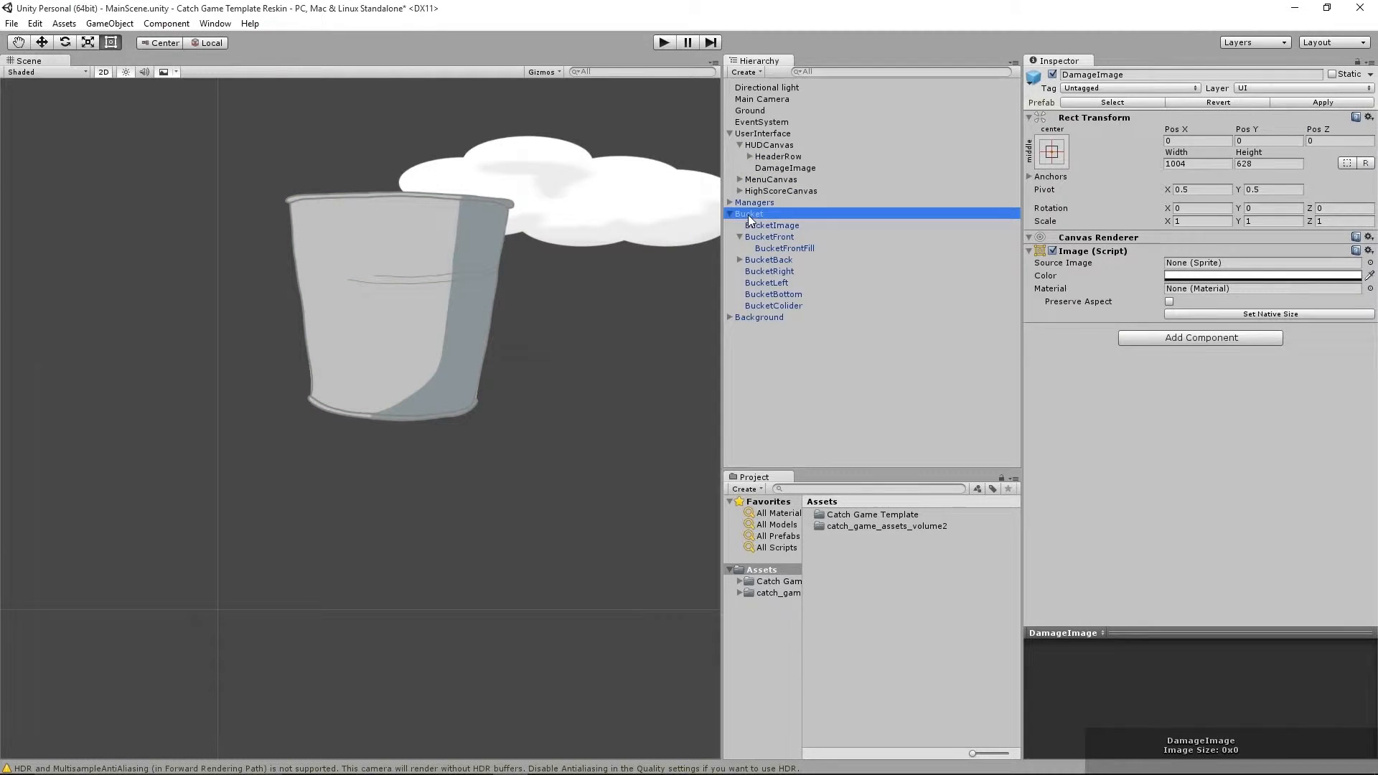
{"action": "middle_click_drag", "start_coordinate": [510, 307], "coordinate": [381, 516]}
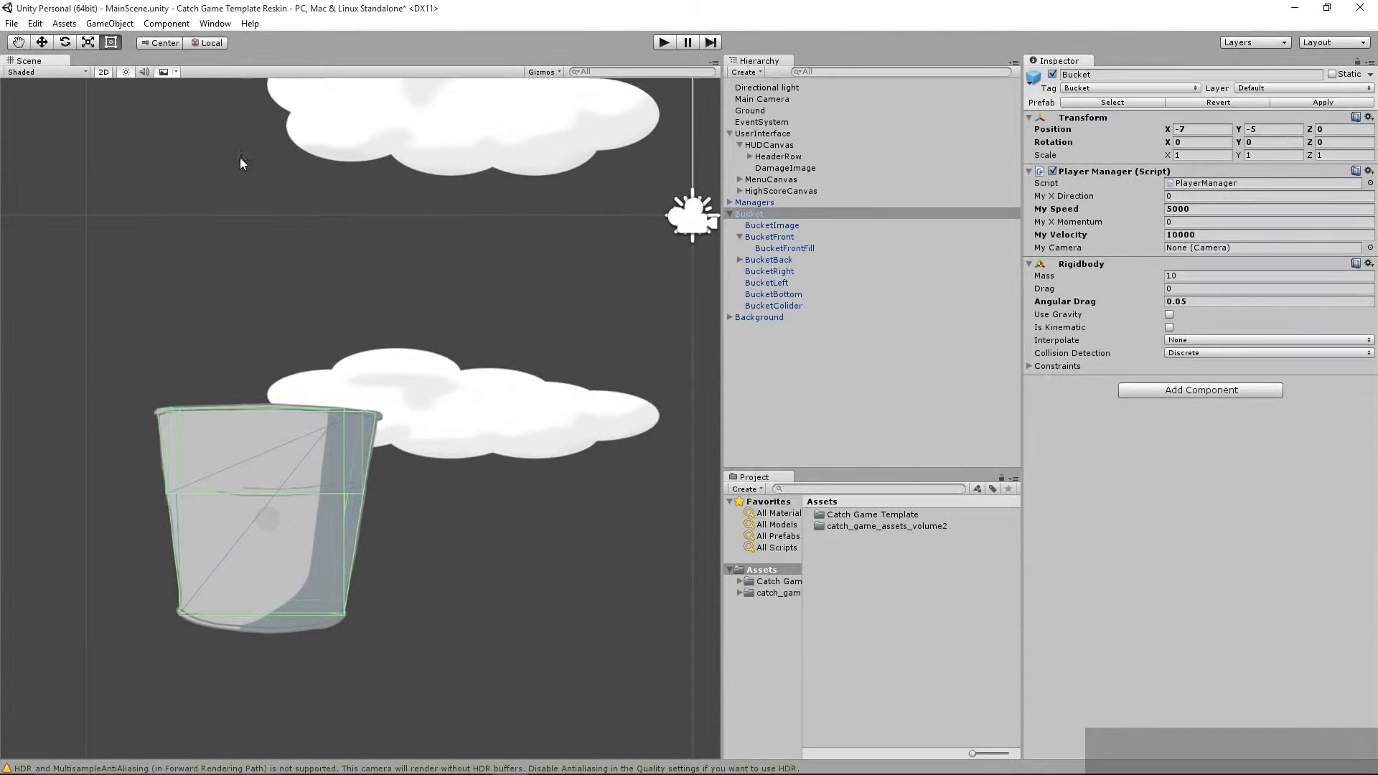
{"action": "left_click", "coordinate": [98, 73]}
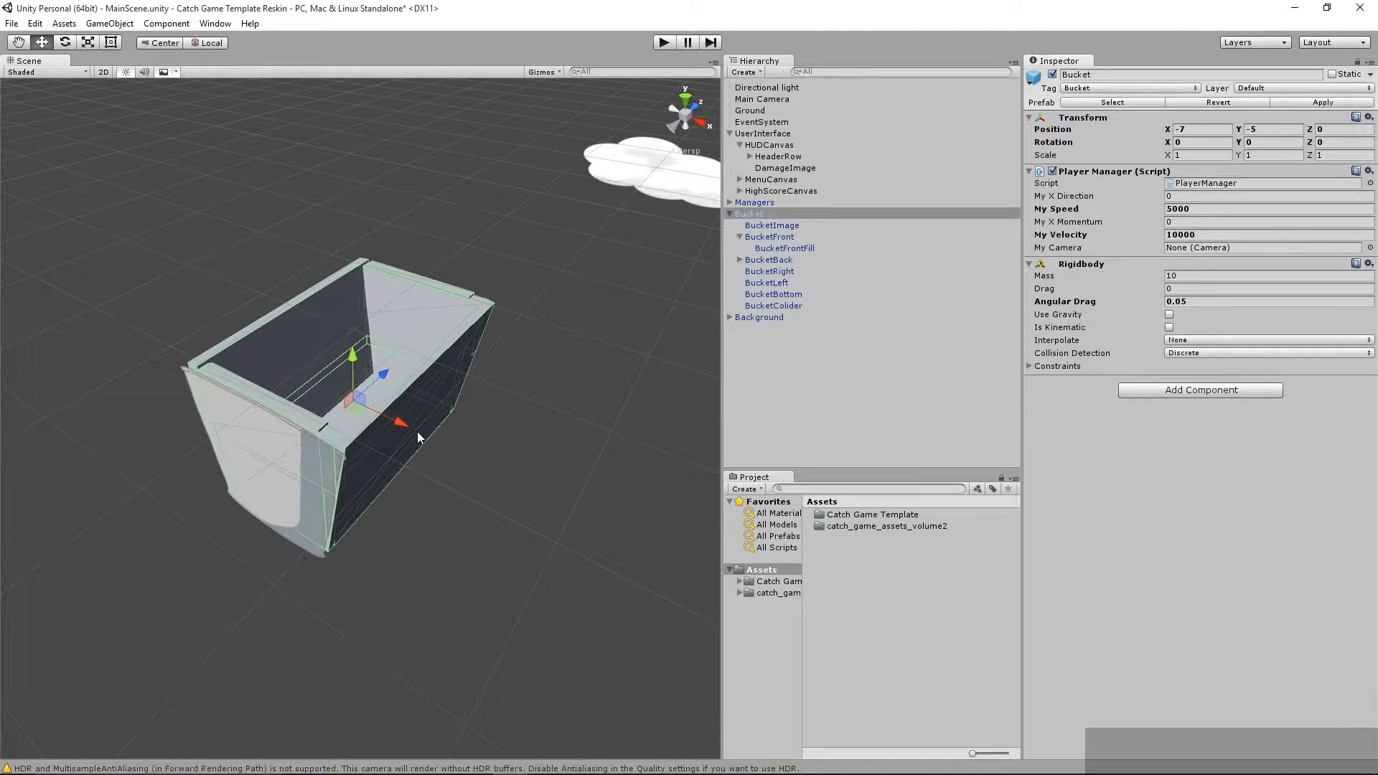
{"action": "scroll", "coordinate": [416, 432], "scroll_direction": "up", "scroll_amount": 1}
{"action": "scroll", "coordinate": [462, 490], "scroll_direction": "up", "scroll_amount": 1}
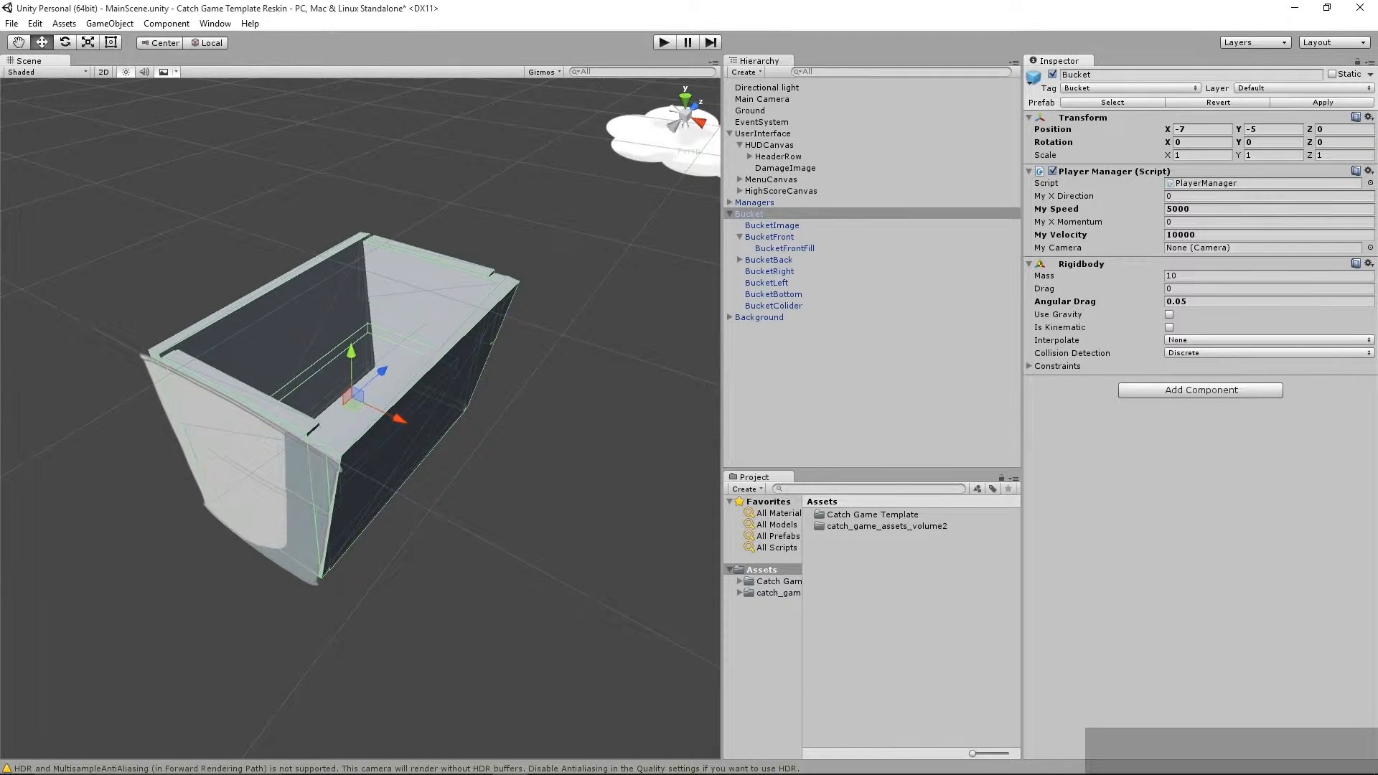
Step: Playtest the game in the Game window to see how the bucket catches falling items, and stop it
{"action": "left_click_drag", "start_coordinate": [1377, 144], "coordinate": [687, 116]}
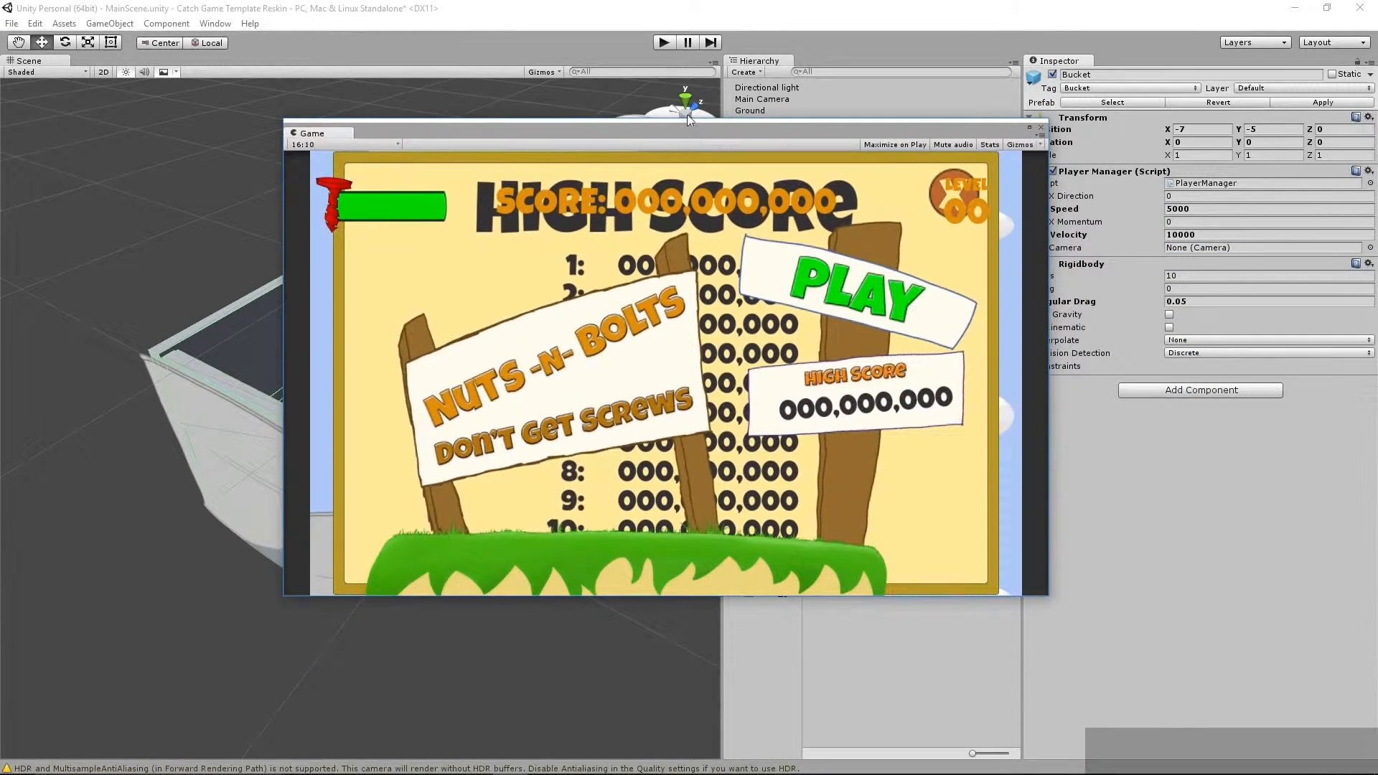
{"action": "left_click", "coordinate": [662, 42]}
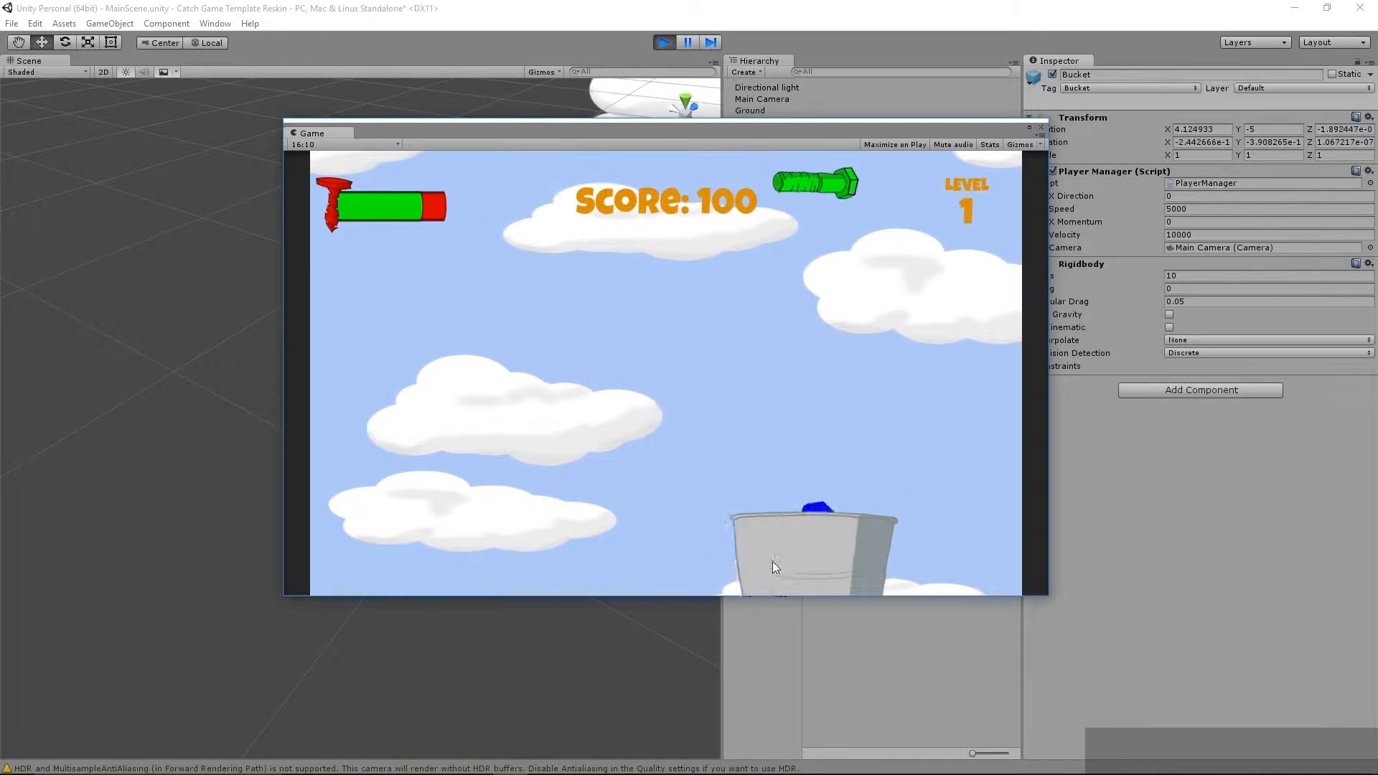
{"action": "left_click", "coordinate": [664, 42]}
{"action": "left_click_drag", "start_coordinate": [587, 131], "coordinate": [1377, 36]}
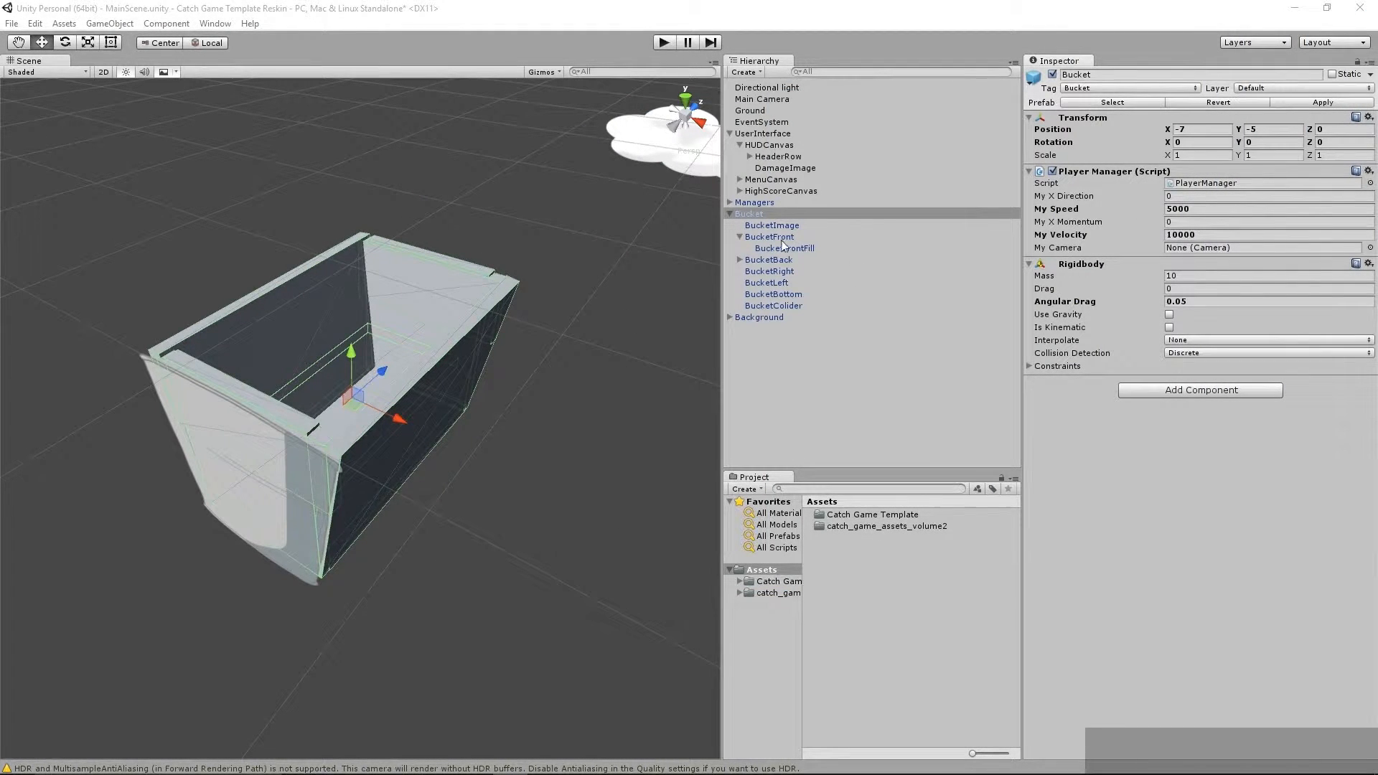
{"action": "left_click", "coordinate": [753, 226]}
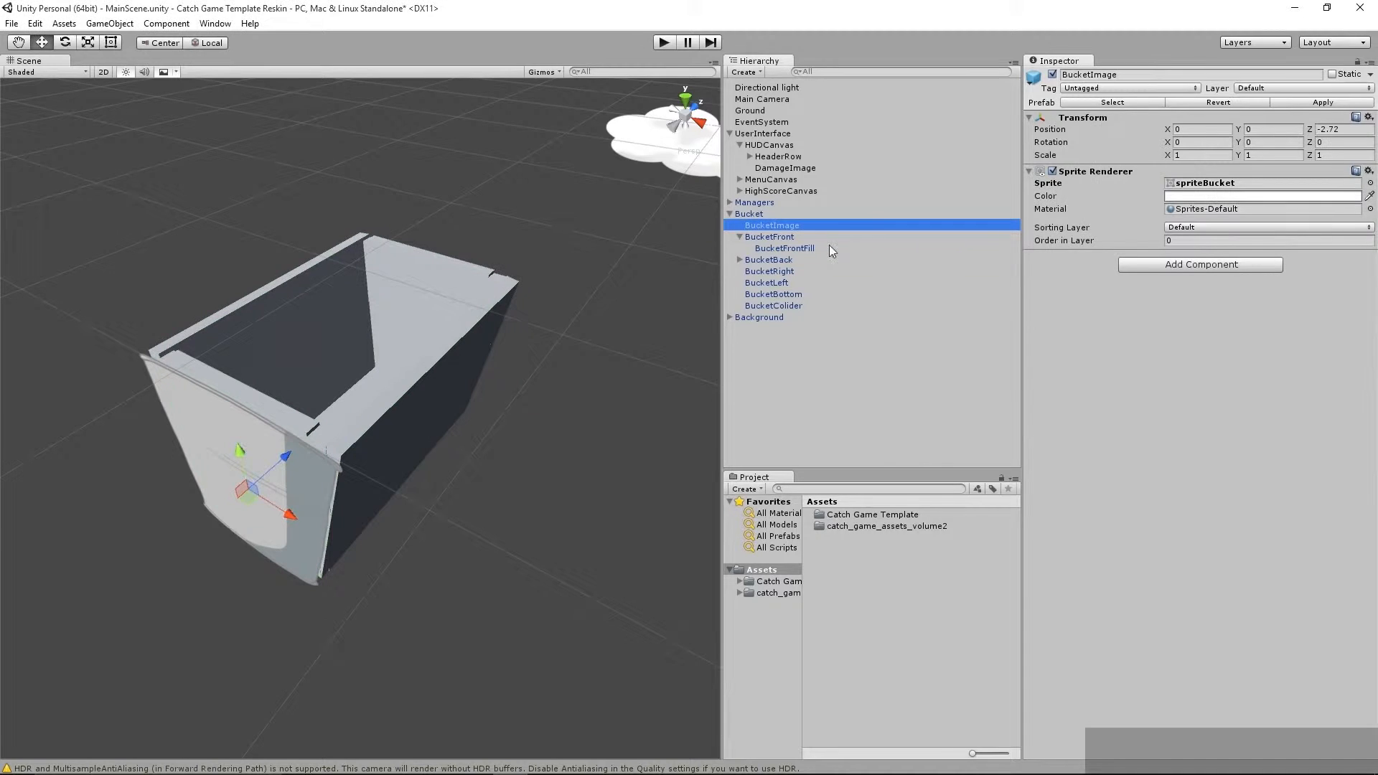
{"action": "double_click", "coordinate": [768, 224]}
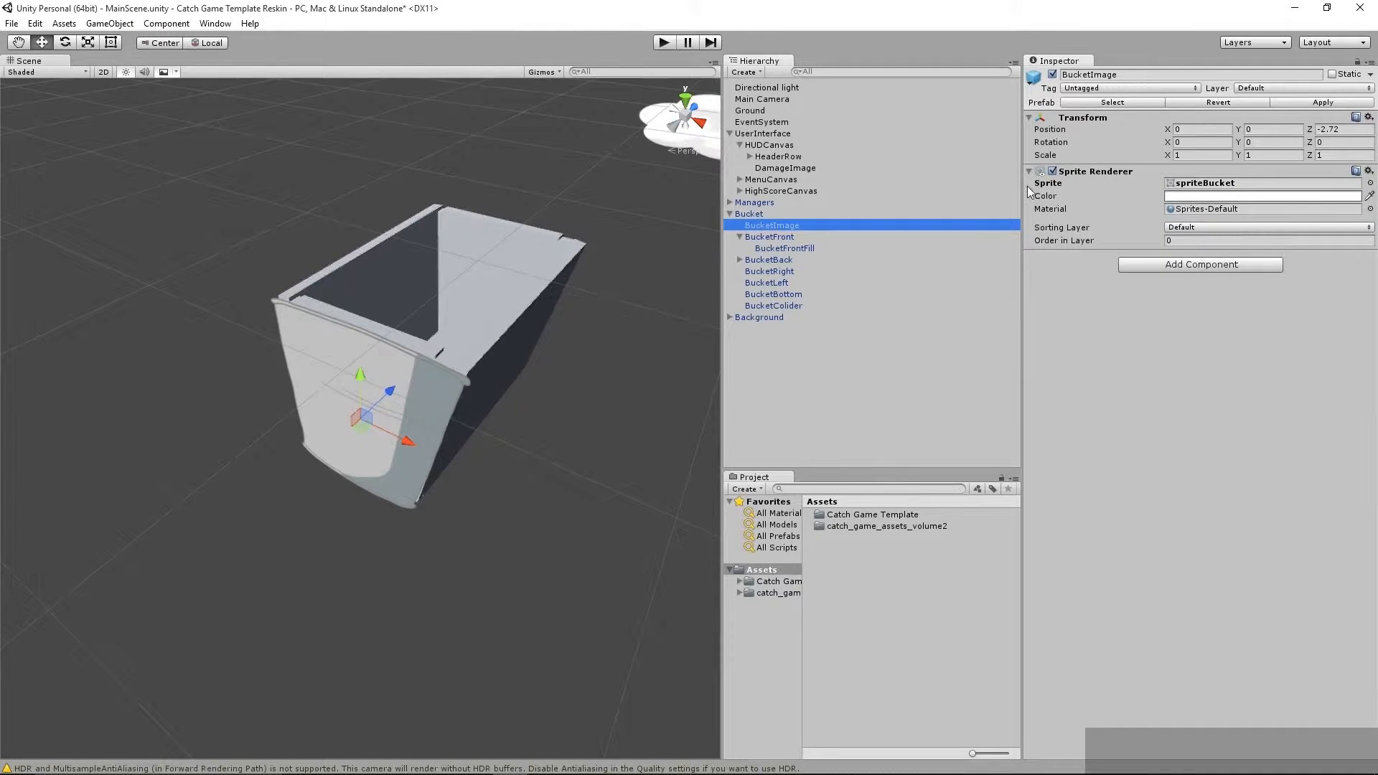
{"action": "left_click", "coordinate": [1370, 184]}
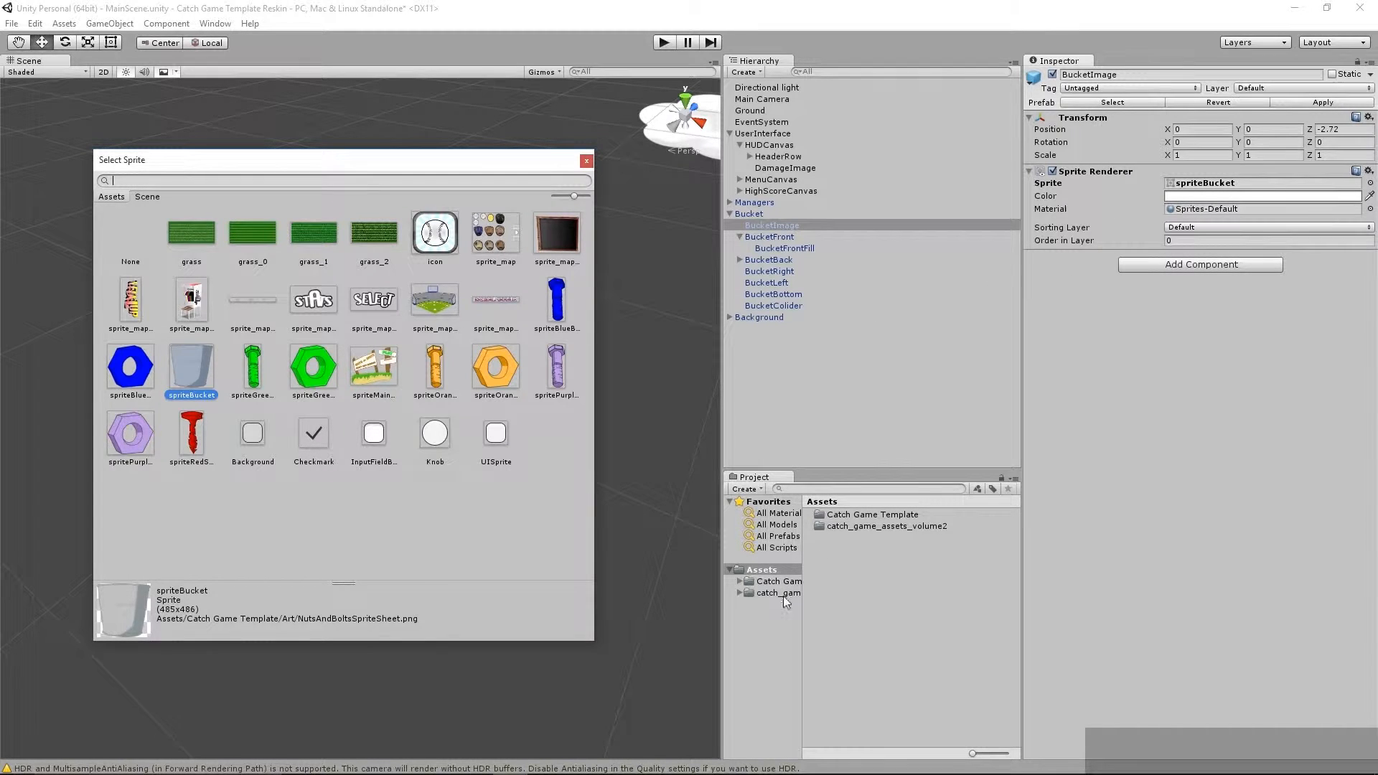
{"action": "left_click", "coordinate": [823, 597]}
Step: Set the Sprite Mode to Multiple for sprite_map in the player folder of catch_game_assets_volume2
{"action": "double_click", "coordinate": [860, 527]}
{"action": "double_click", "coordinate": [838, 539]}
{"action": "left_click", "coordinate": [851, 527]}
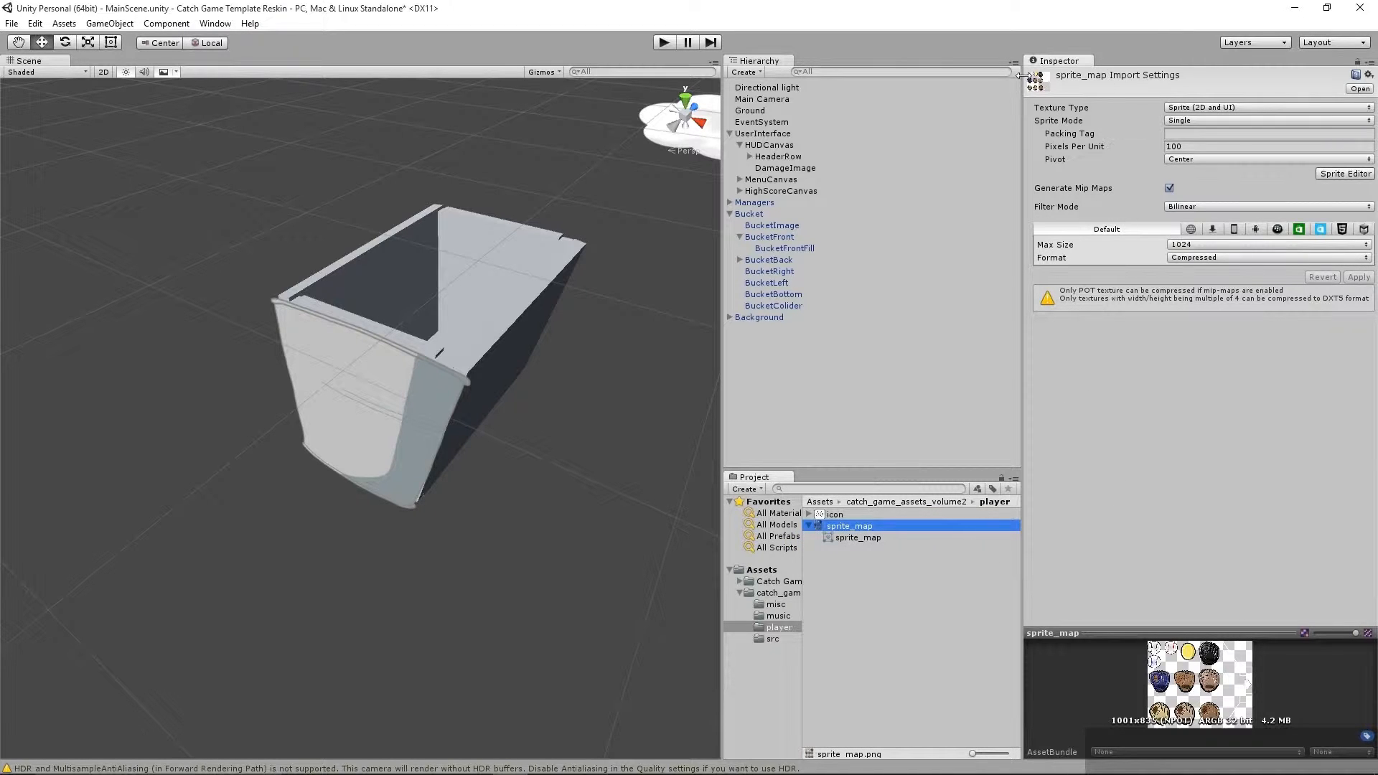
{"action": "left_click", "coordinate": [1179, 120]}
{"action": "left_click", "coordinate": [1195, 145]}
Step: Slice sprite_map in the Sprite Editor with type Automatic, pivot Center and method Delete Existing, and apply the slices
{"action": "left_click", "coordinate": [1344, 161]}
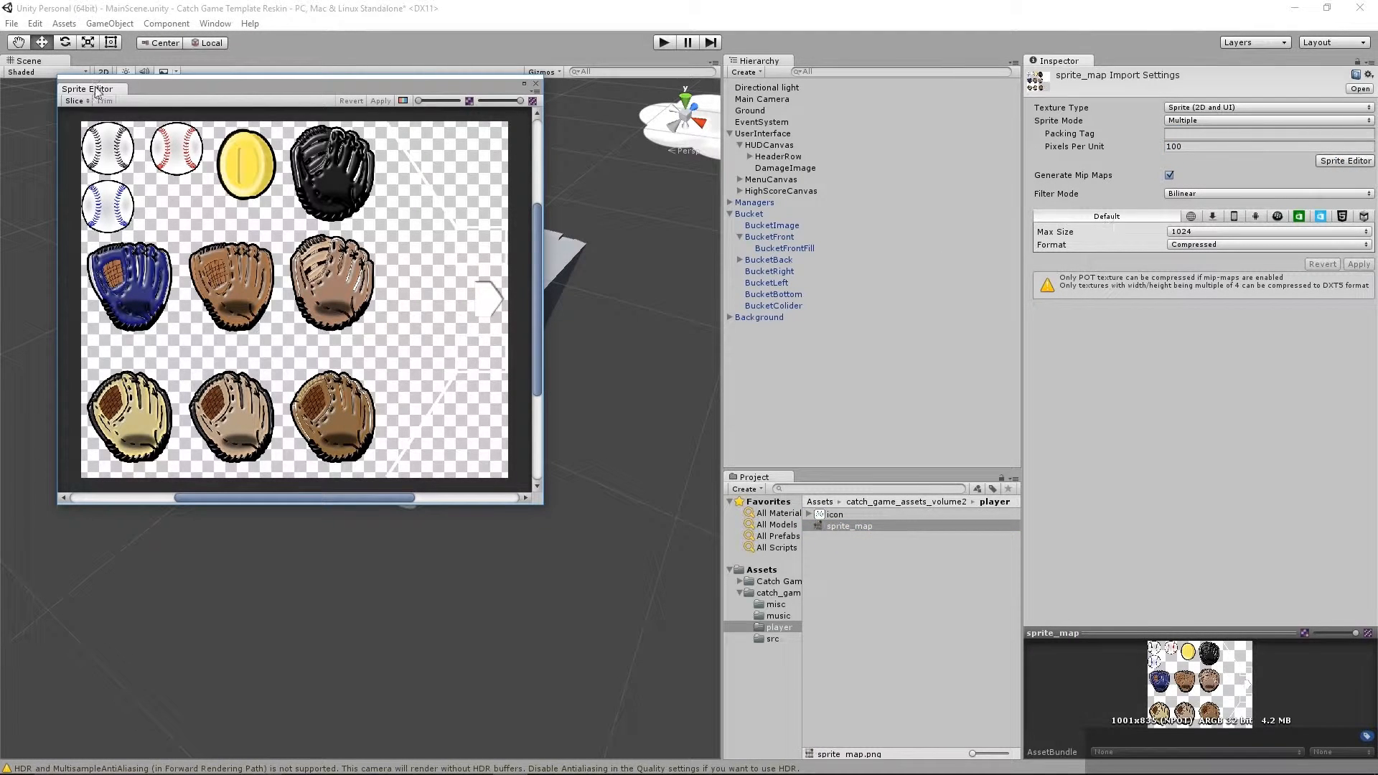
{"action": "left_click", "coordinate": [80, 103]}
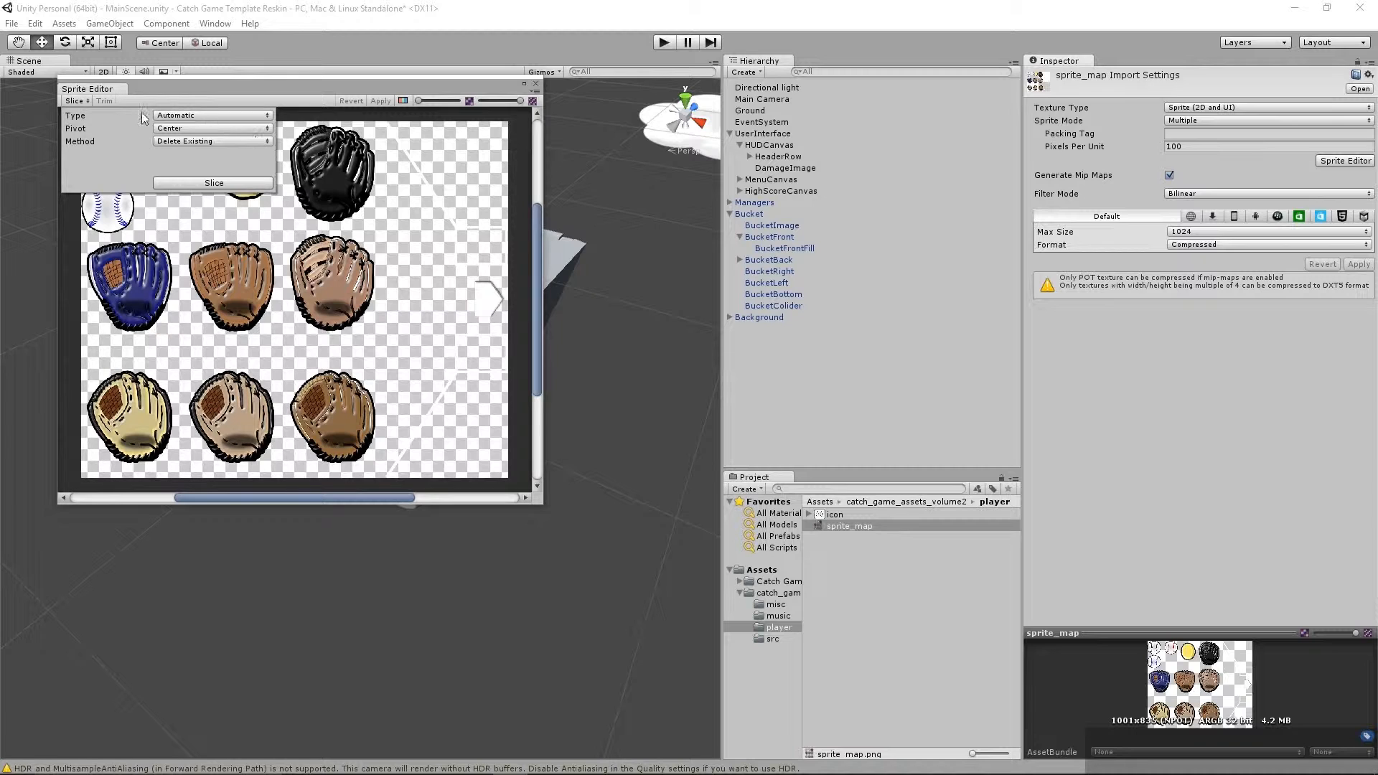
{"action": "left_click", "coordinate": [214, 184]}
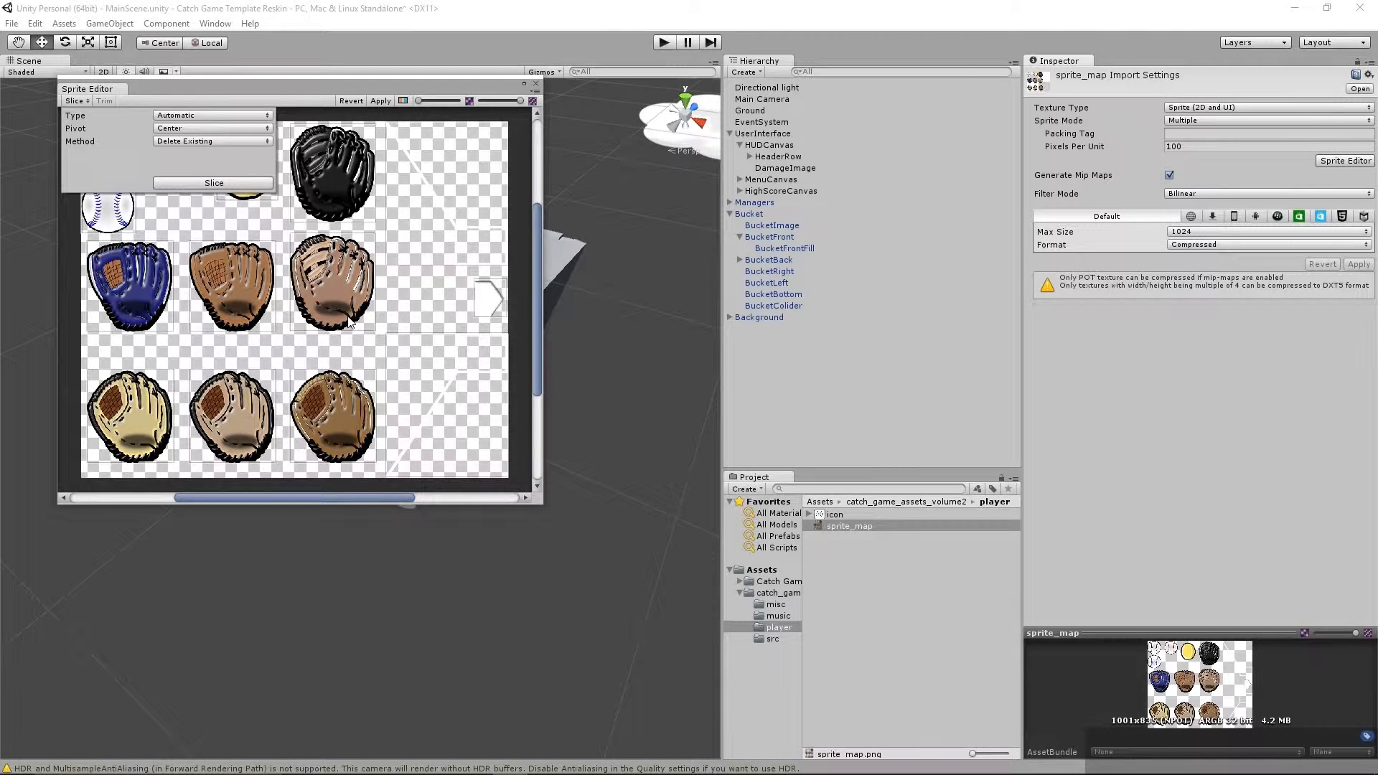
{"action": "left_click", "coordinate": [381, 102]}
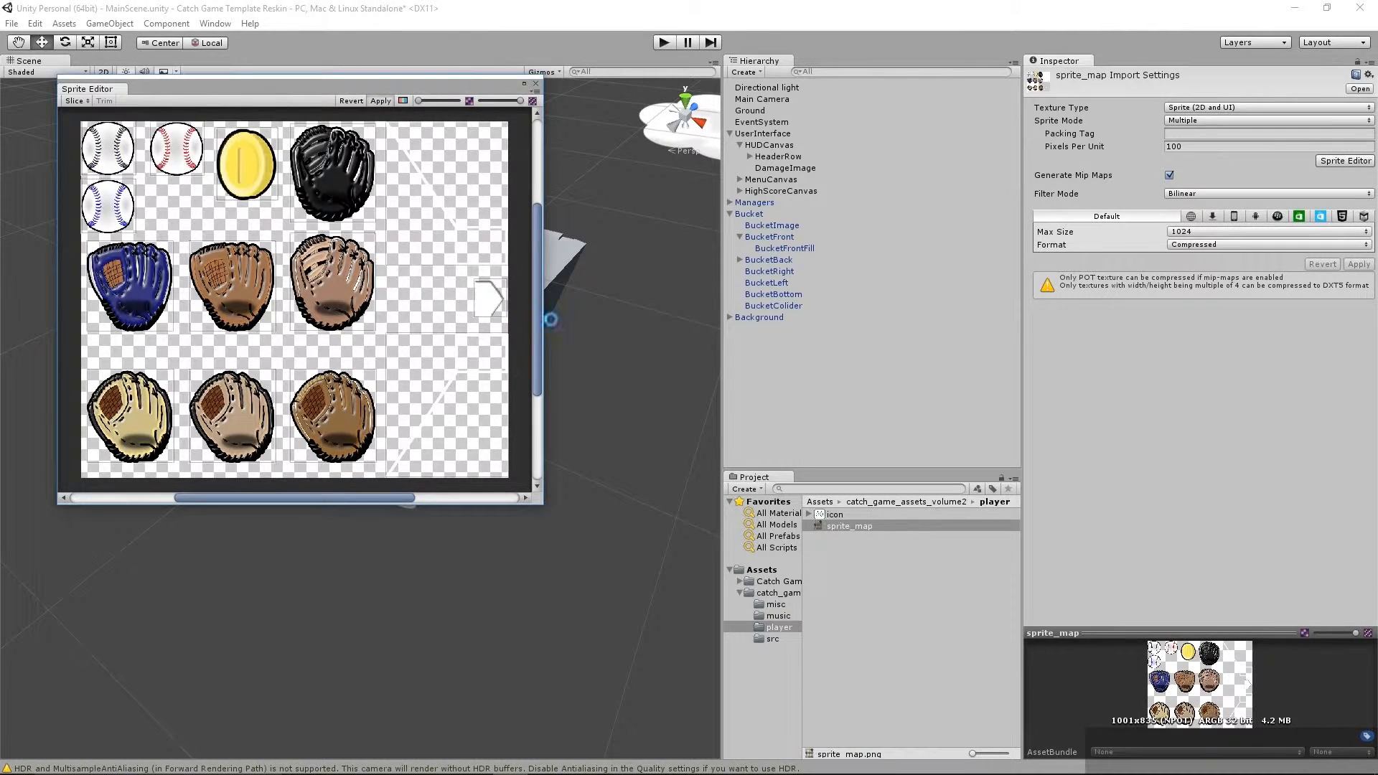
{"action": "left_click", "coordinate": [537, 85]}
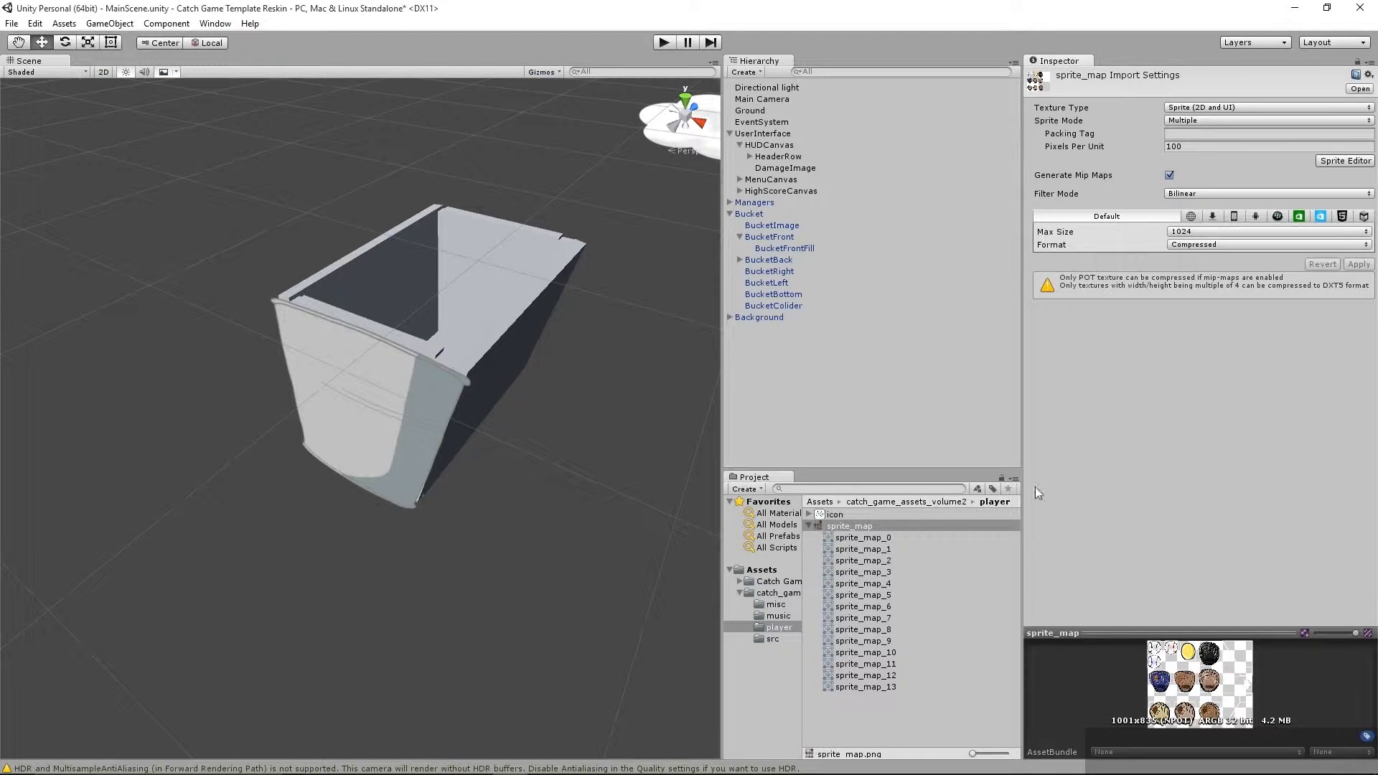
Step: Replace BucketImage's sprite with the blue baseball glove, sprite_map_6
{"action": "left_click", "coordinate": [751, 225]}
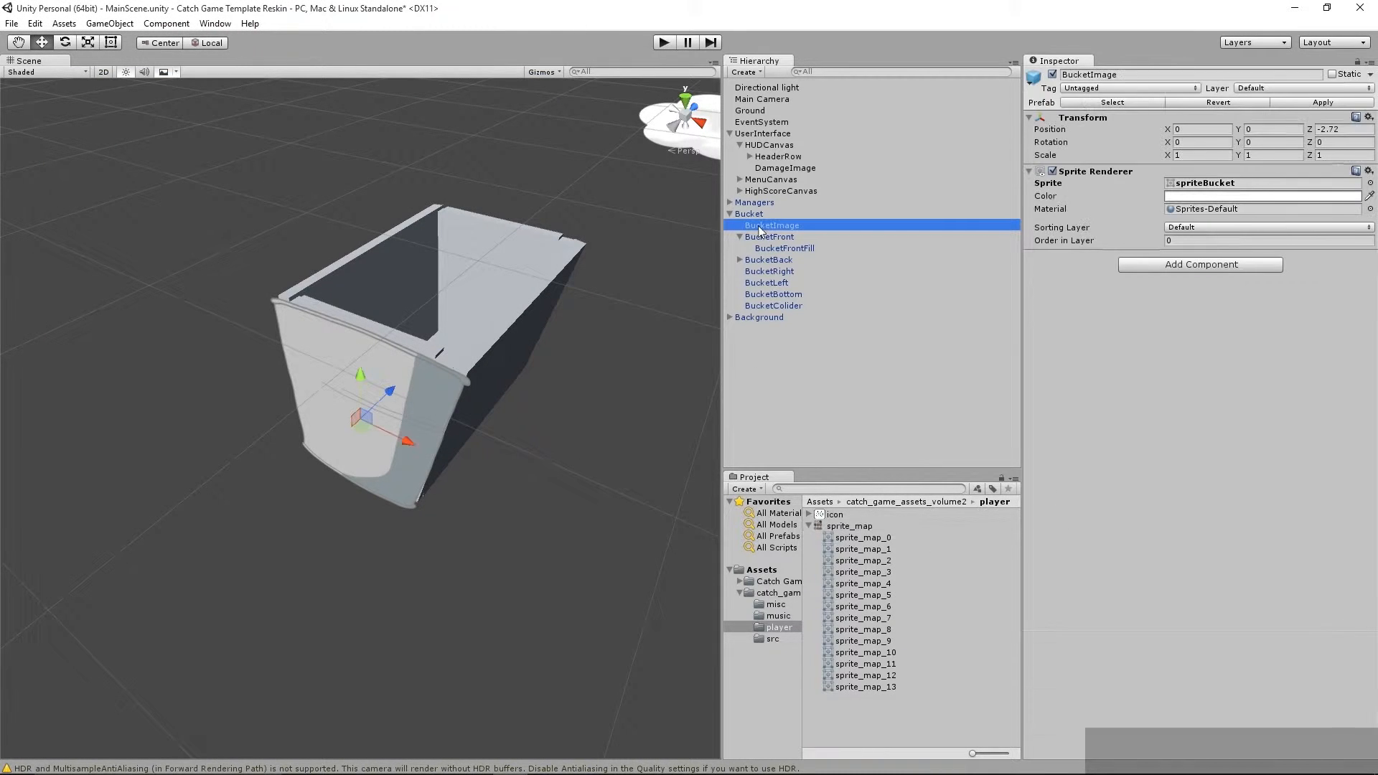
{"action": "left_click", "coordinate": [1370, 184]}
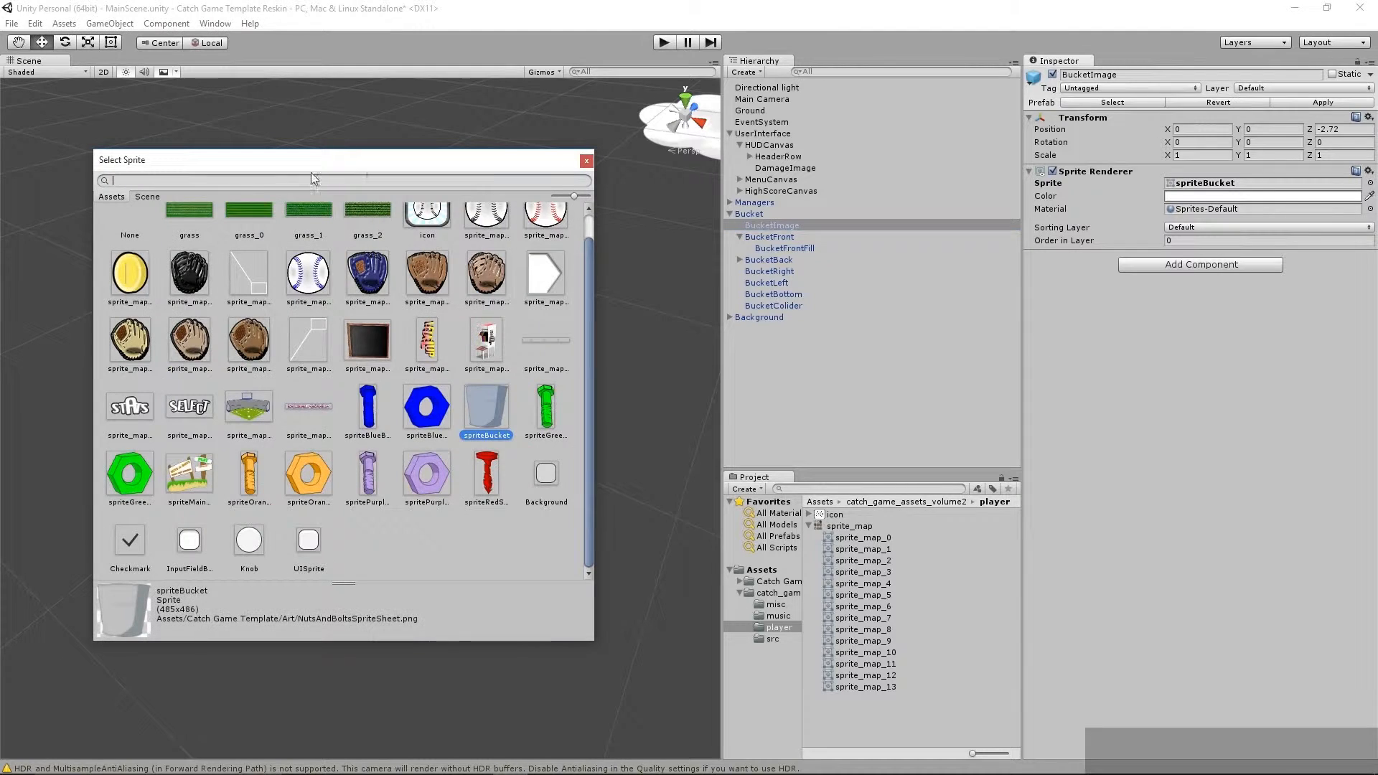
{"action": "scroll", "coordinate": [355, 439], "scroll_direction": "up", "scroll_amount": 1}
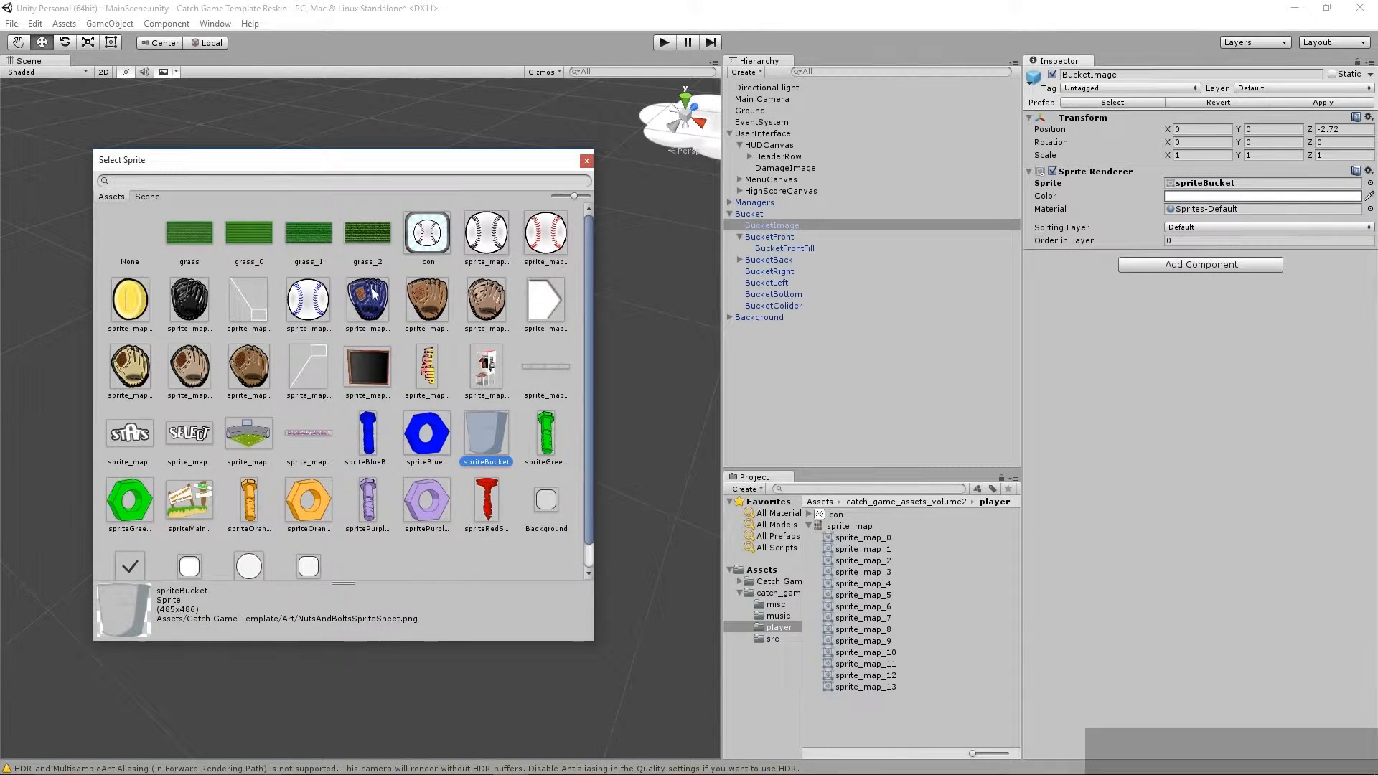
{"action": "double_click", "coordinate": [369, 301]}
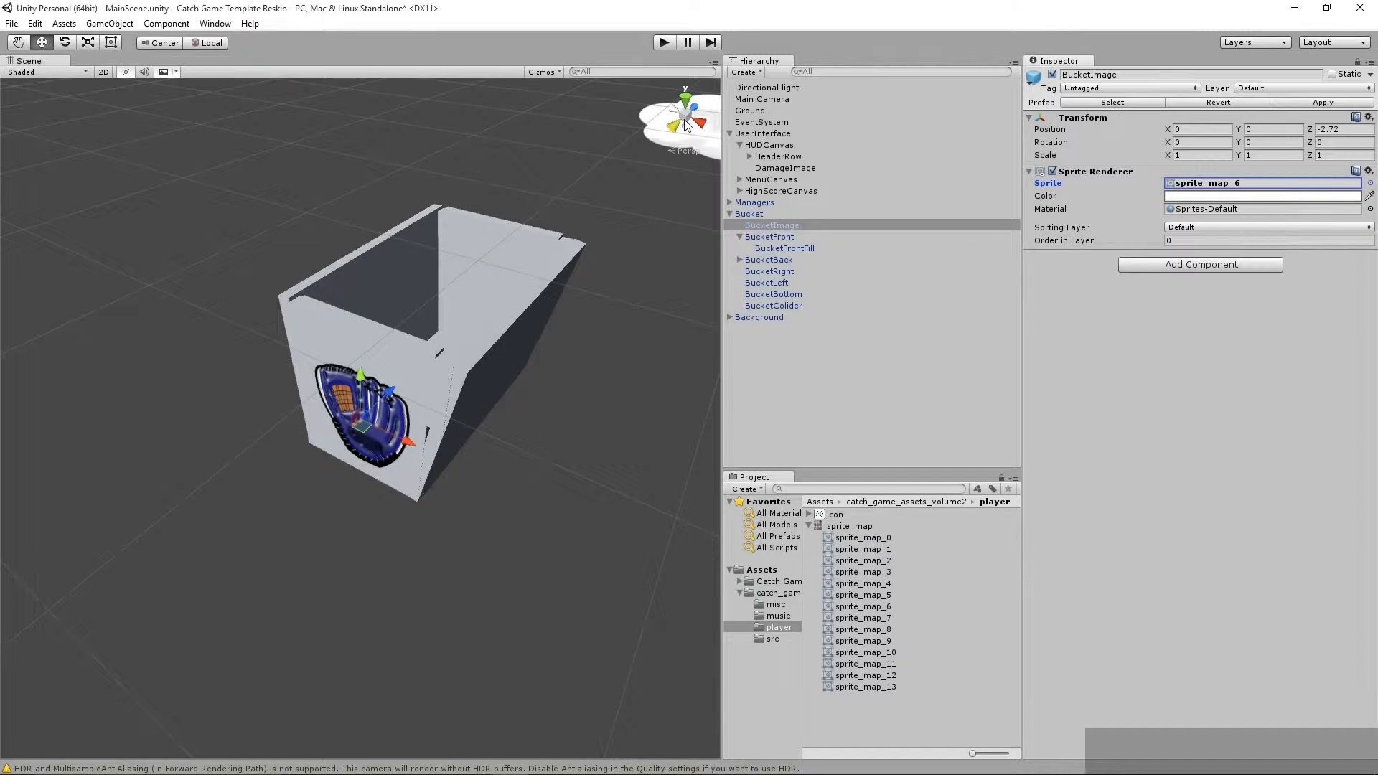
Step: Playtest the game in the Game window with the glove sprite on the bucket, and stop it
{"action": "left_click_drag", "start_coordinate": [1377, 196], "coordinate": [852, 192]}
{"action": "left_click", "coordinate": [662, 43]}
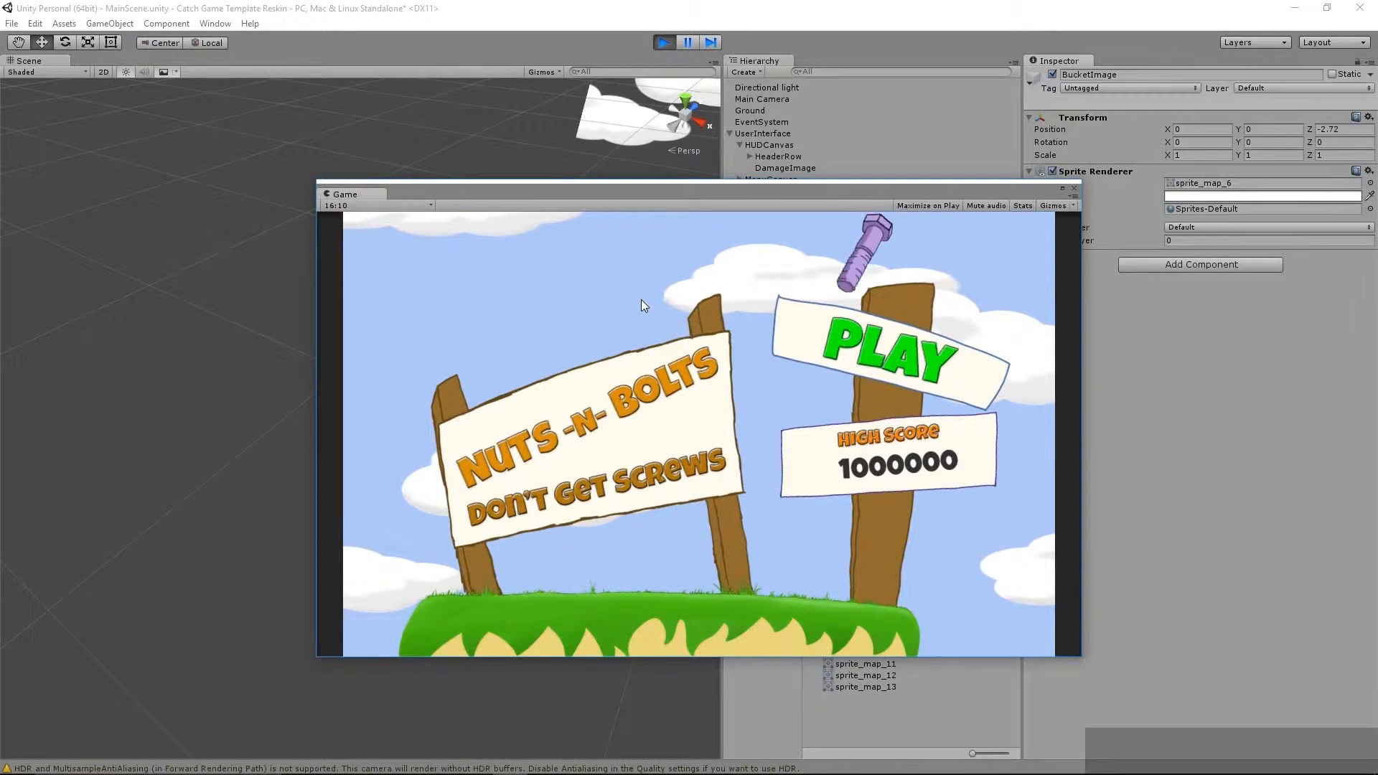
{"action": "left_click", "coordinate": [905, 366]}
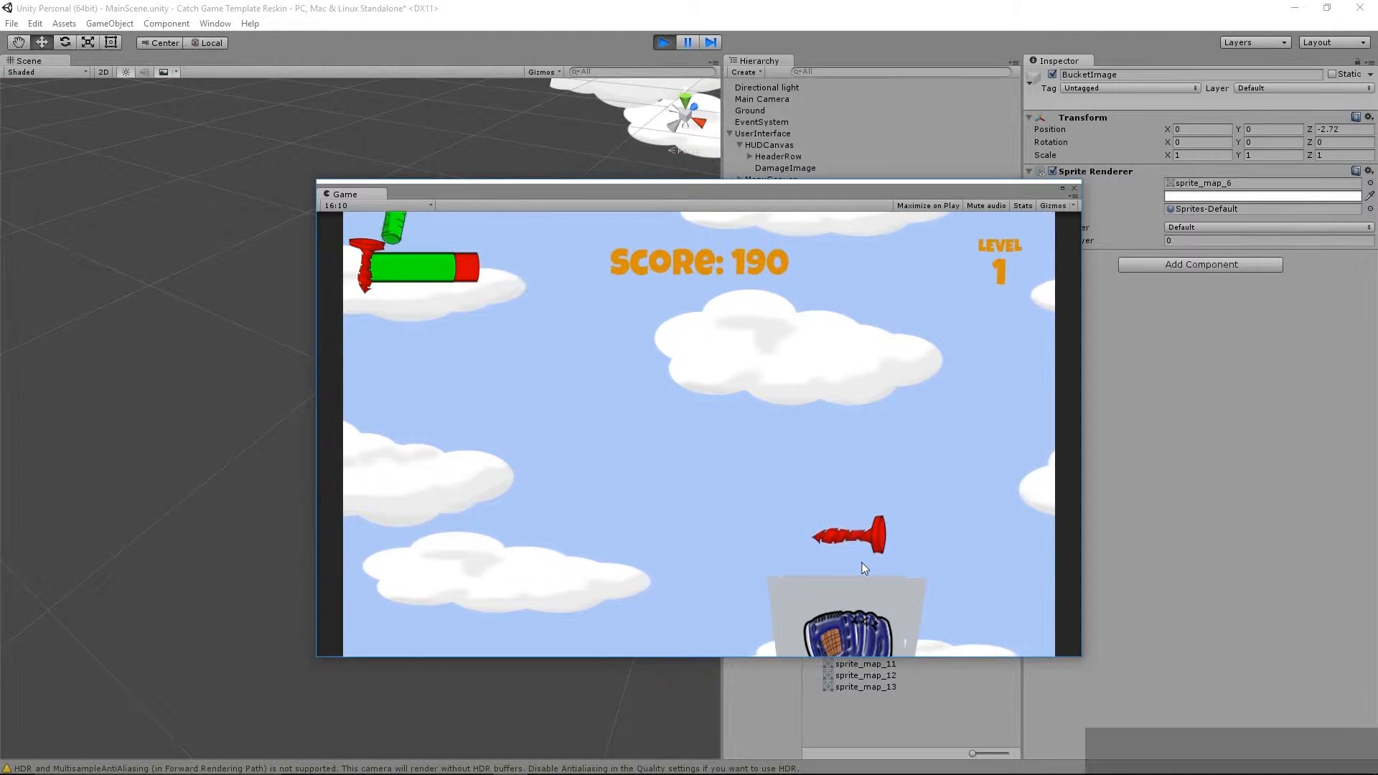
{"action": "left_click", "coordinate": [664, 43]}
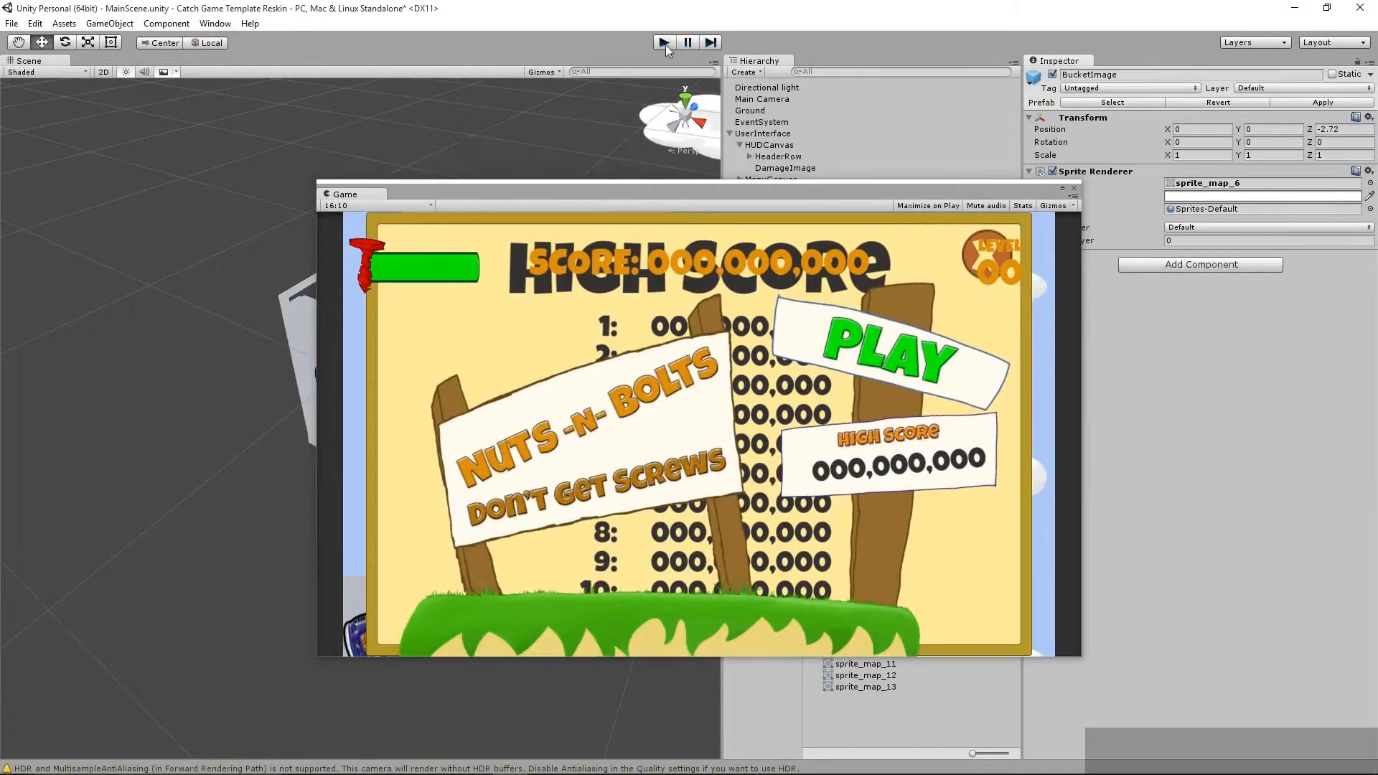
{"action": "left_click_drag", "start_coordinate": [506, 196], "coordinate": [1377, 272]}
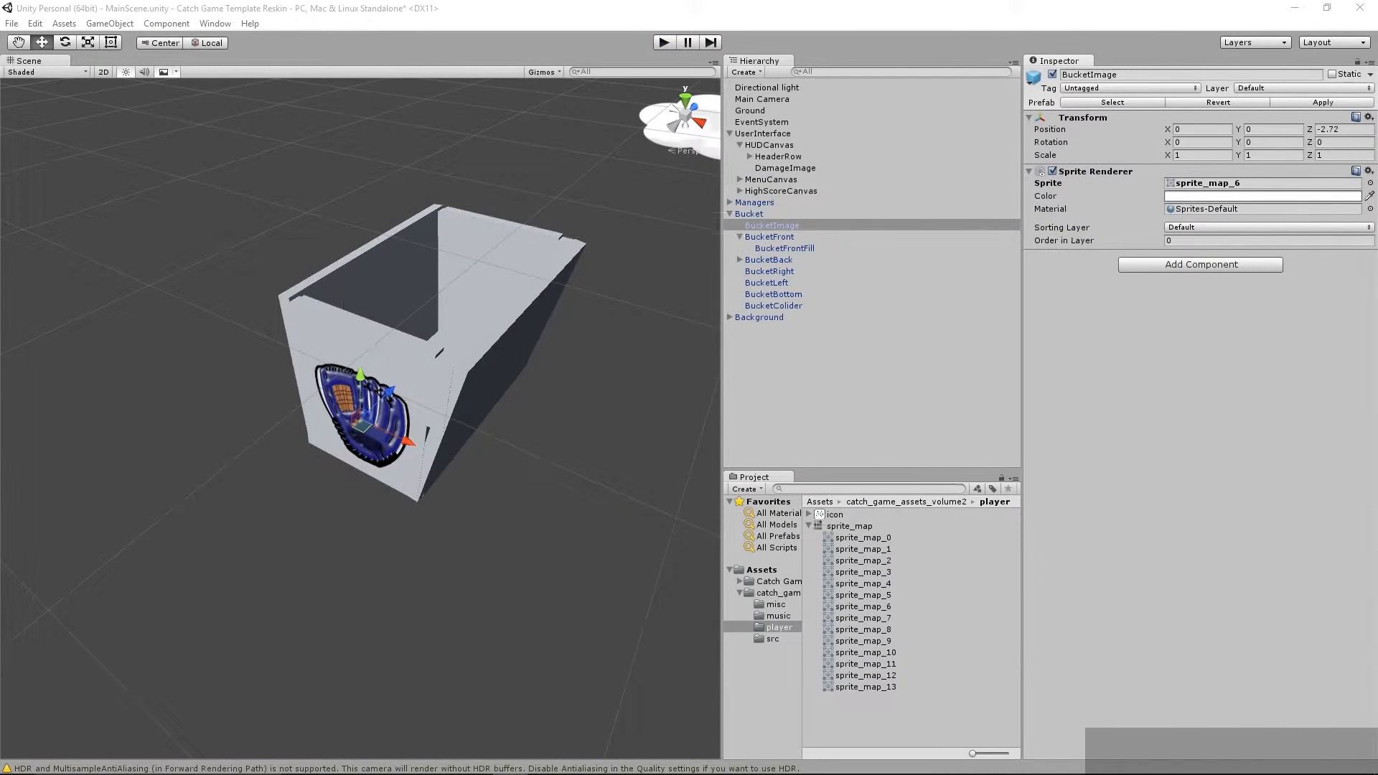
Step: Review the tags available for BucketImage and inspect the components of BucketColider and the parent Bucket
{"action": "left_click", "coordinate": [1085, 90]}
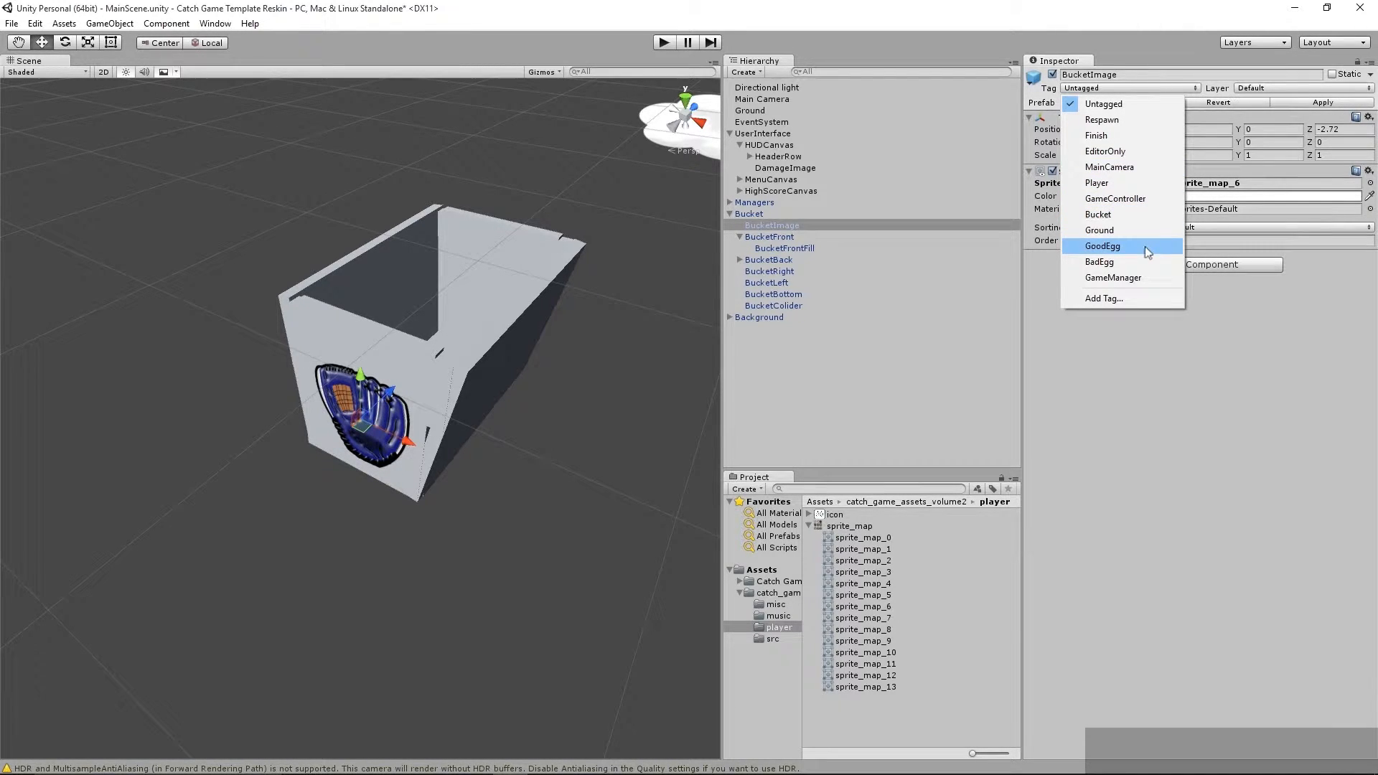
{"action": "left_click", "coordinate": [1115, 556]}
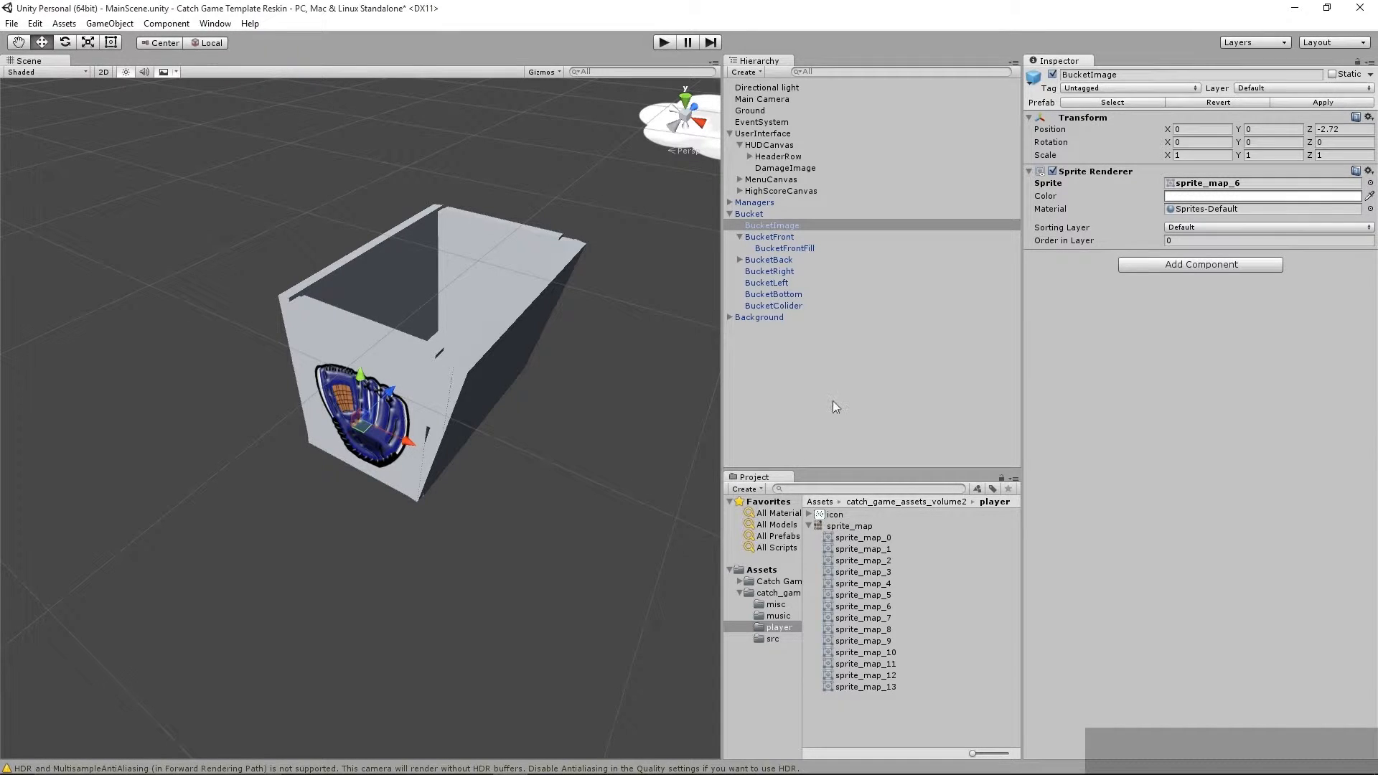
{"action": "left_click", "coordinate": [793, 305]}
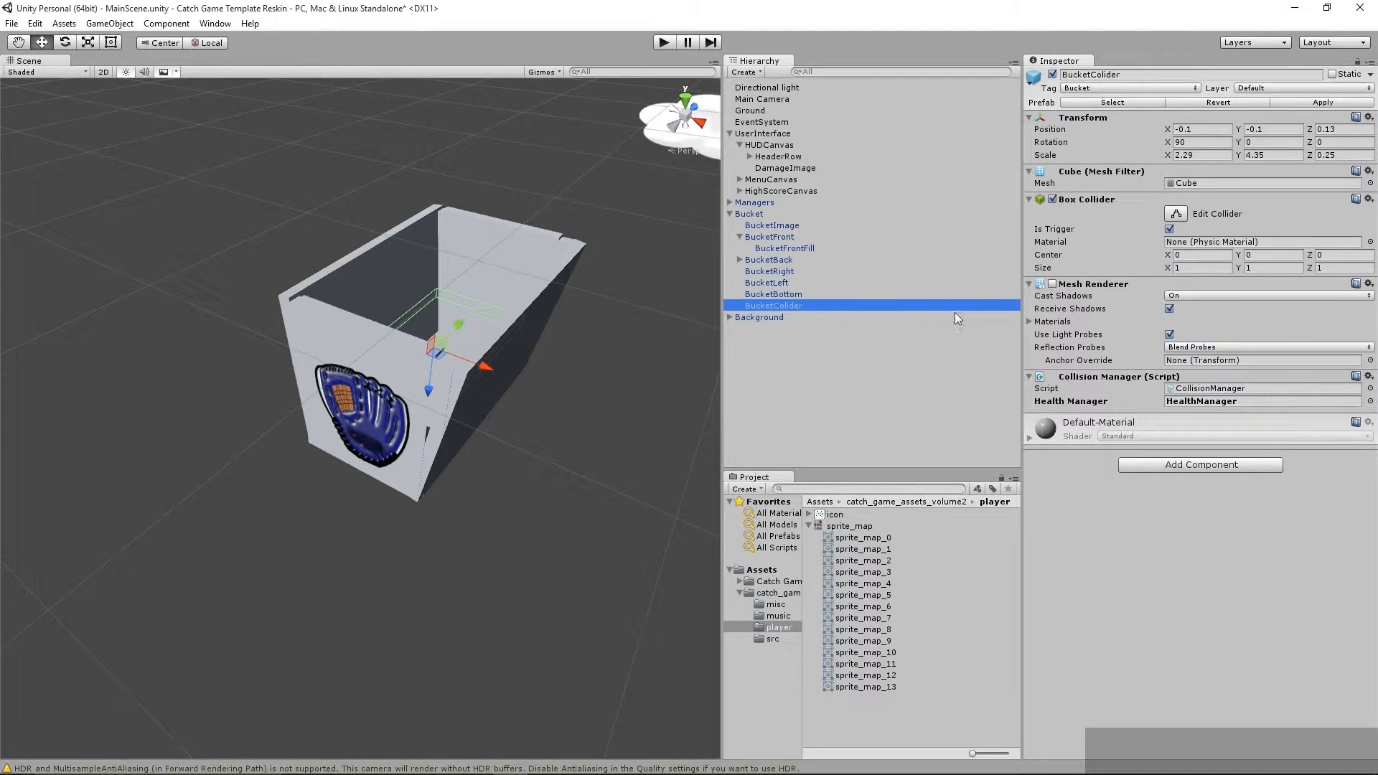
{"action": "left_click", "coordinate": [748, 215]}
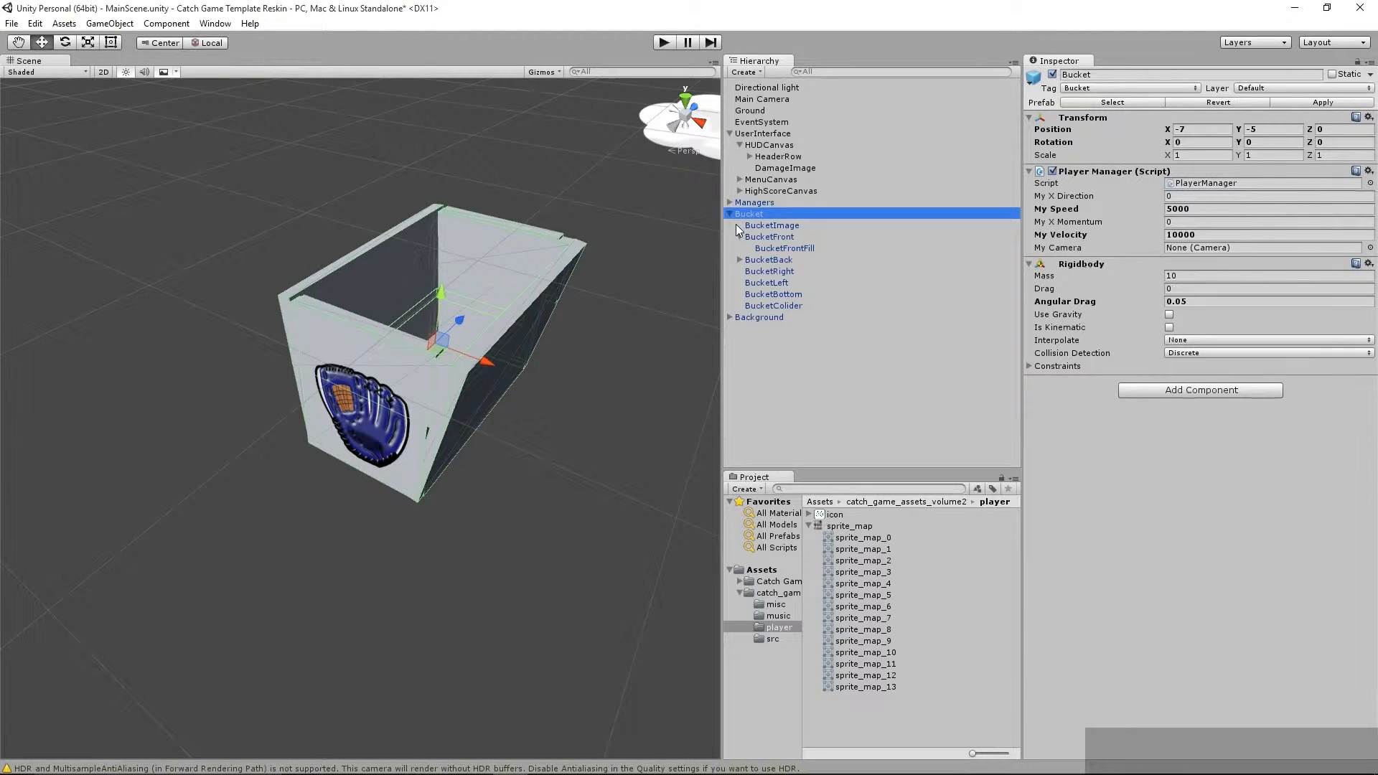
Step: Assign the Bucket tag to the Bucket object and all of its children, from BucketImage down to BucketColider
{"action": "left_click", "coordinate": [766, 305], "text": "shift"}
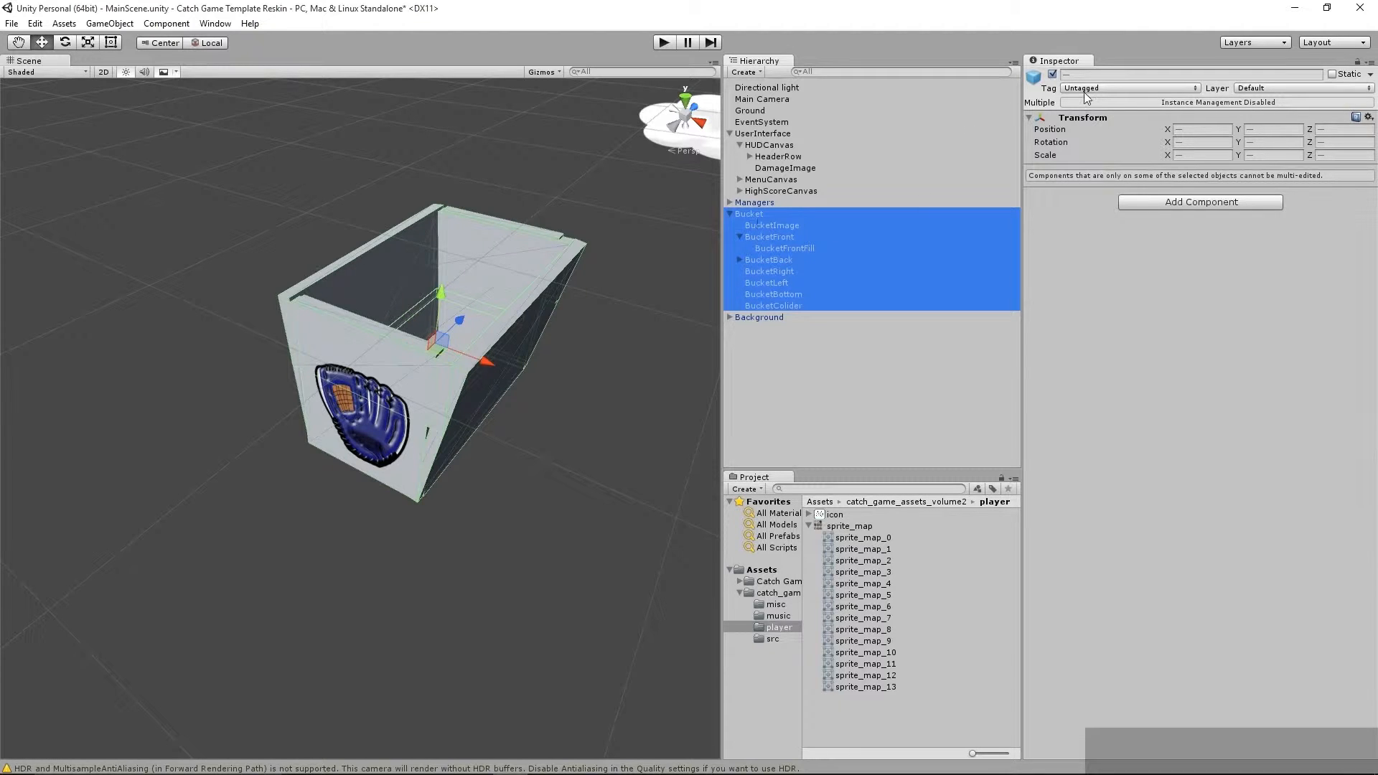
{"action": "left_click", "coordinate": [1102, 88]}
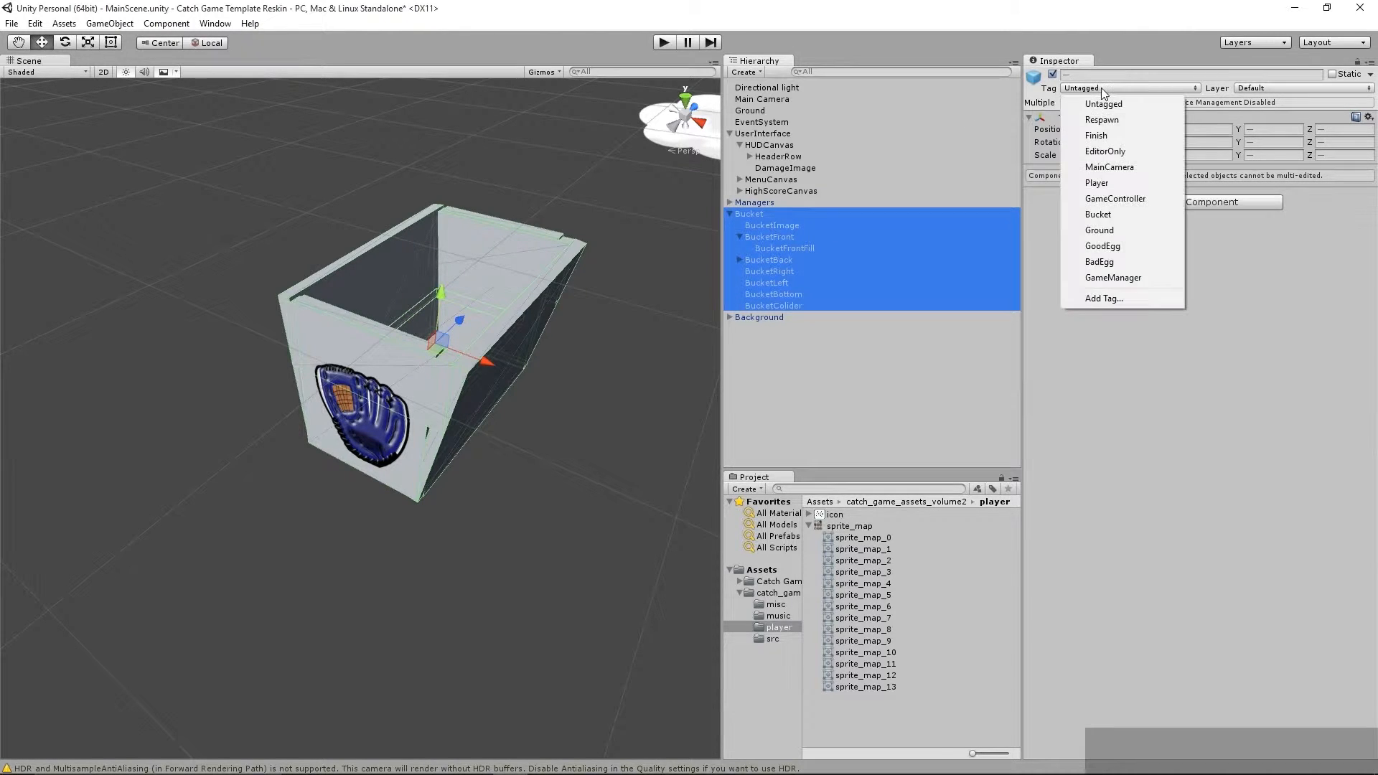
{"action": "left_click", "coordinate": [1140, 218]}
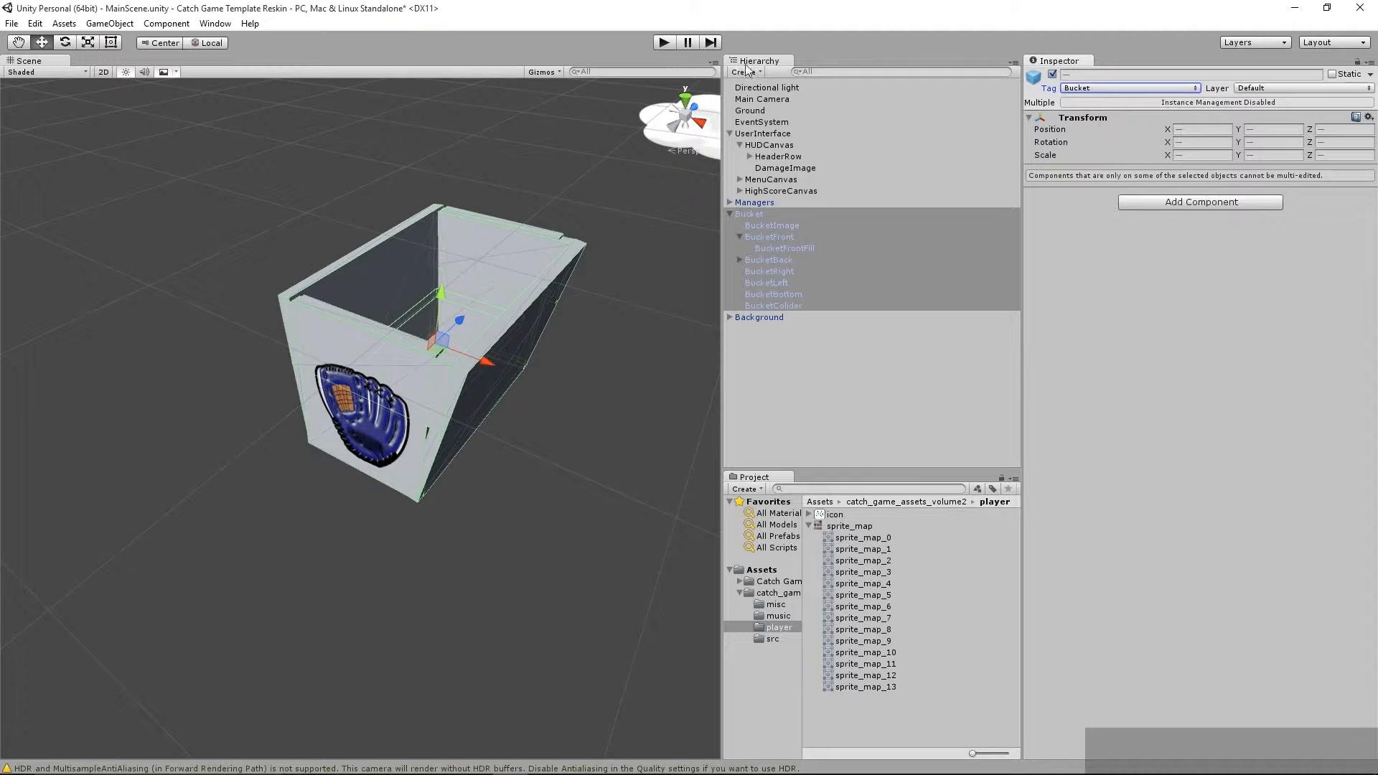
Step: Assign the Ground tag to the Ground object
{"action": "left_click", "coordinate": [741, 111]}
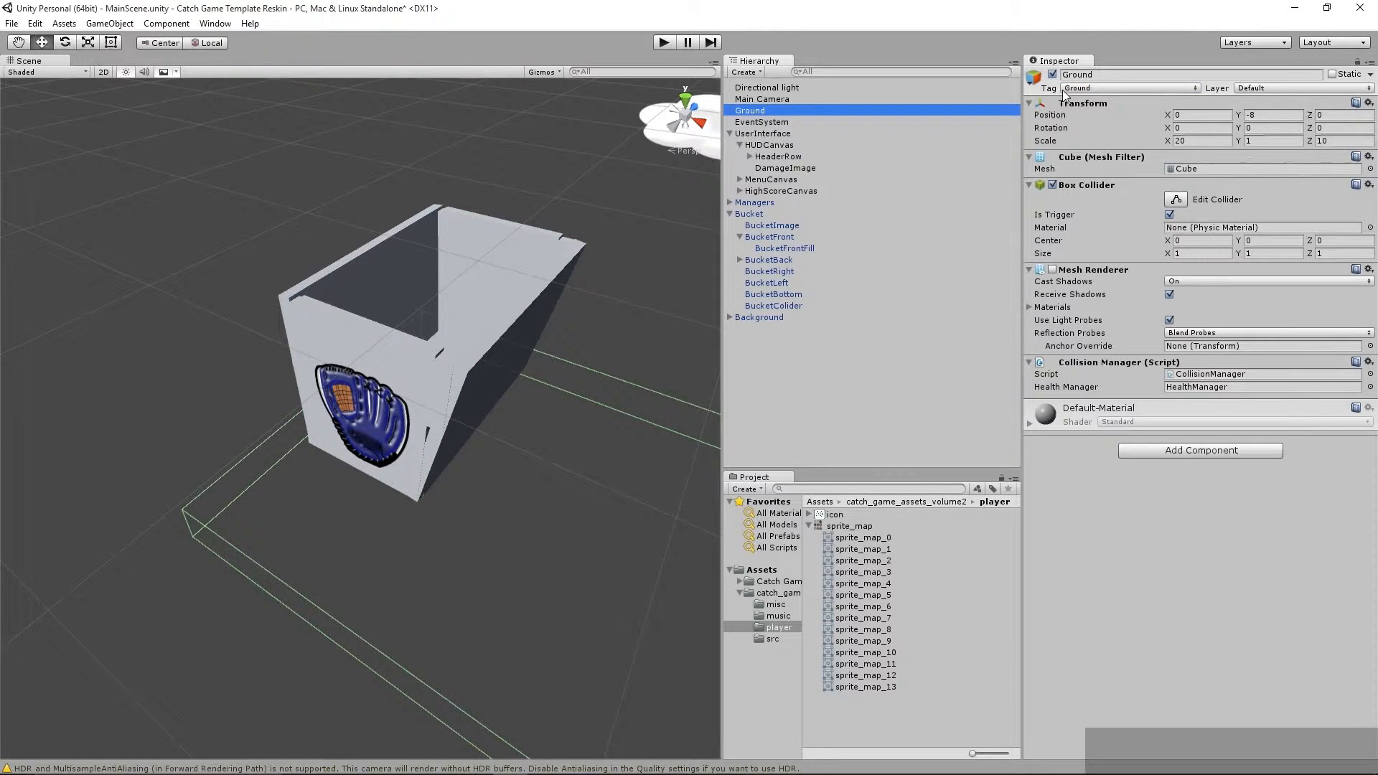
{"action": "left_click", "coordinate": [1084, 87]}
{"action": "left_click", "coordinate": [1131, 230]}
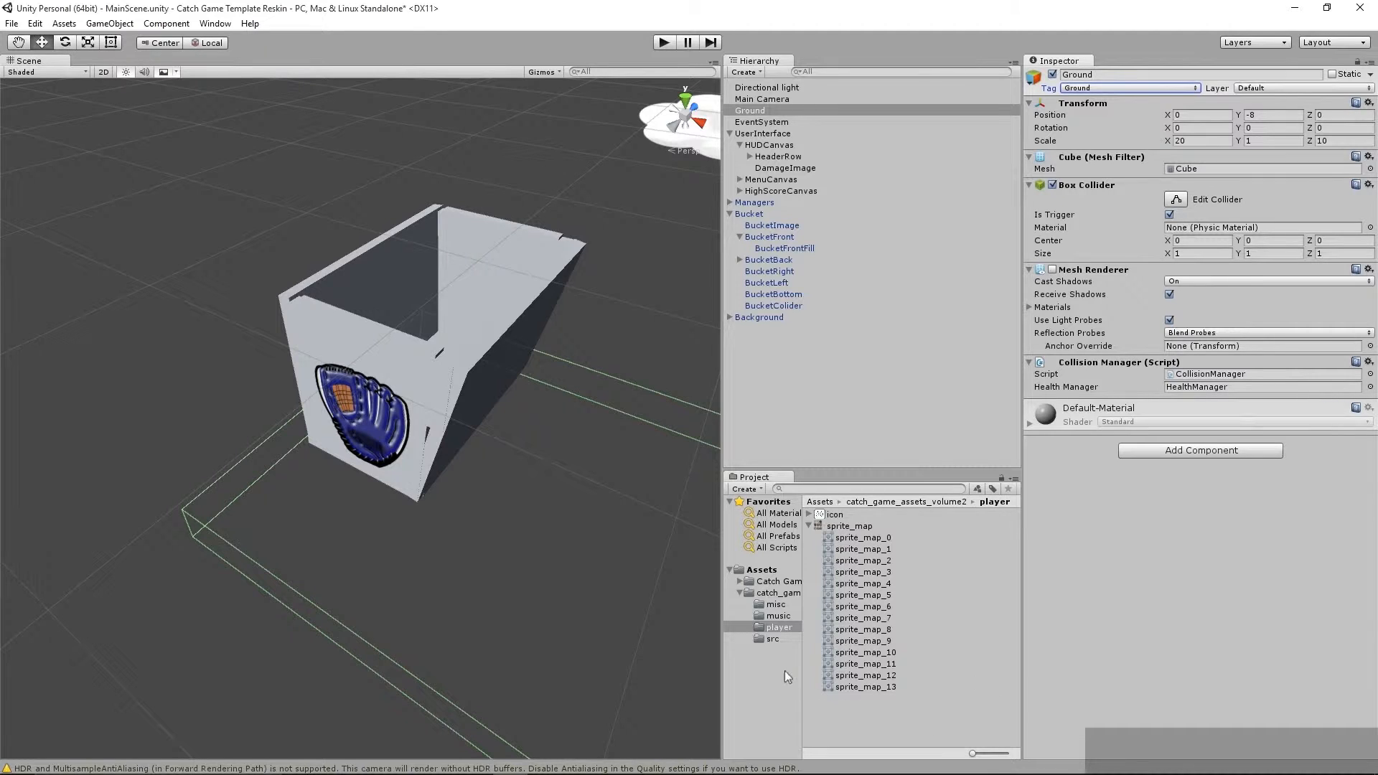
Step: In the Catch Game Template's Prefabs folder, assign the GoodEgg tag to pfb_Bolt, pfb_Nut and all their child objects
{"action": "left_click", "coordinate": [740, 593]}
{"action": "left_click", "coordinate": [740, 581]}
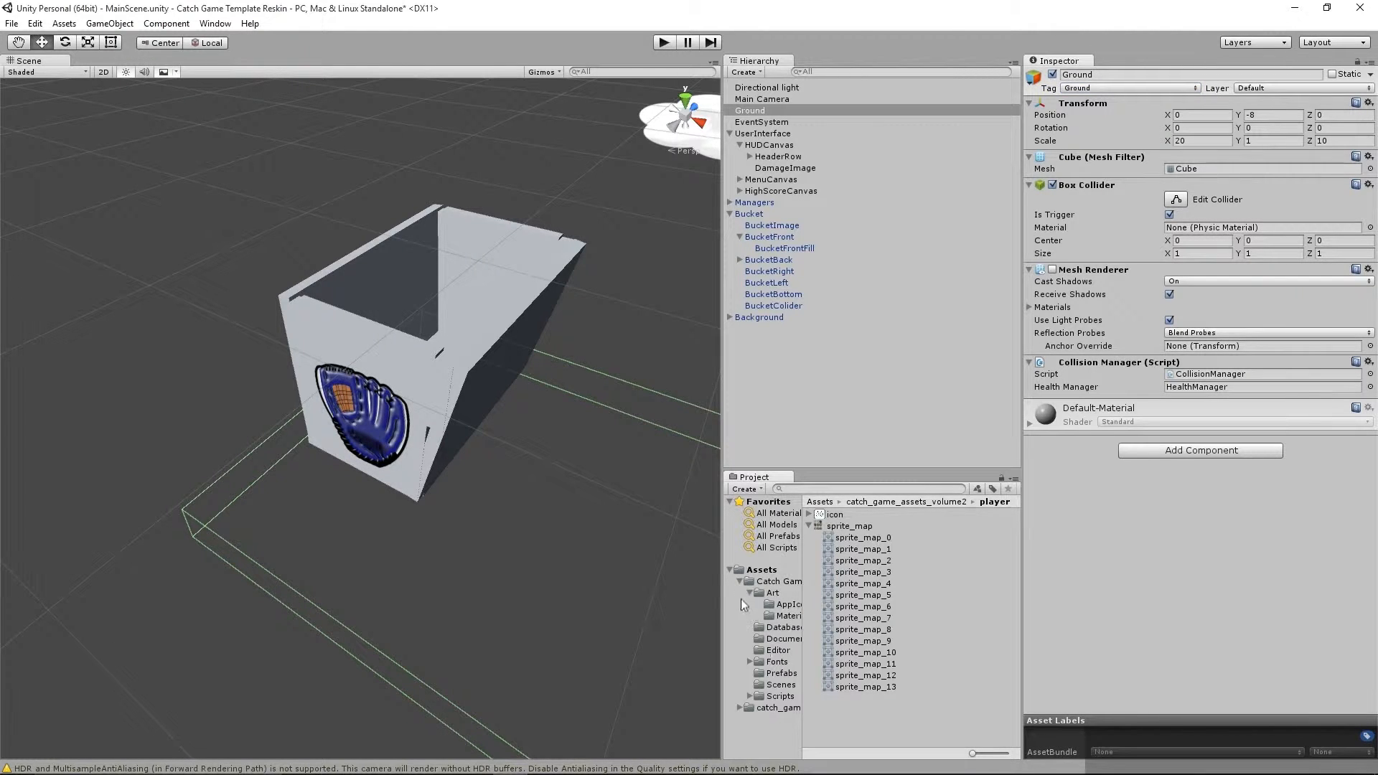
{"action": "left_click", "coordinate": [750, 593]}
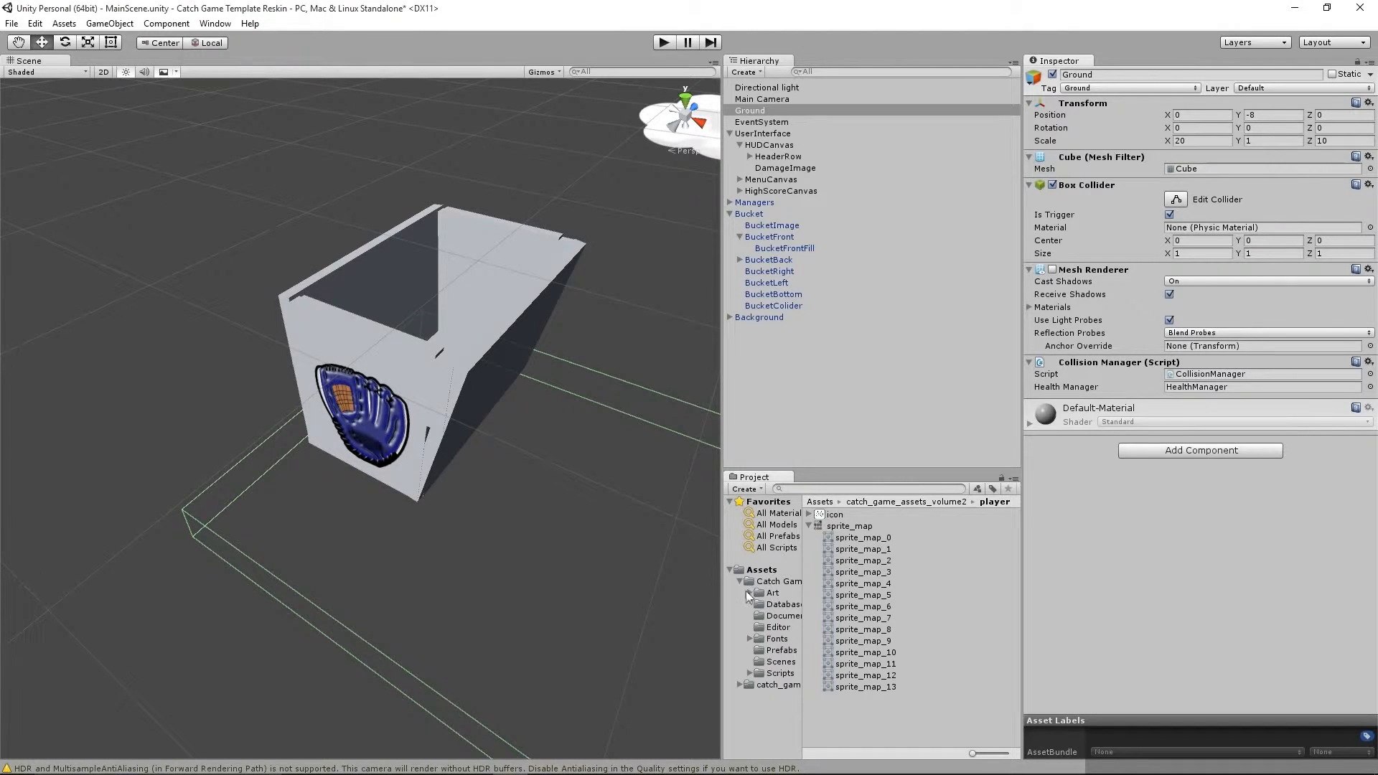
{"action": "left_click", "coordinate": [772, 650]}
{"action": "left_click", "coordinate": [809, 549]}
{"action": "left_click", "coordinate": [809, 595]}
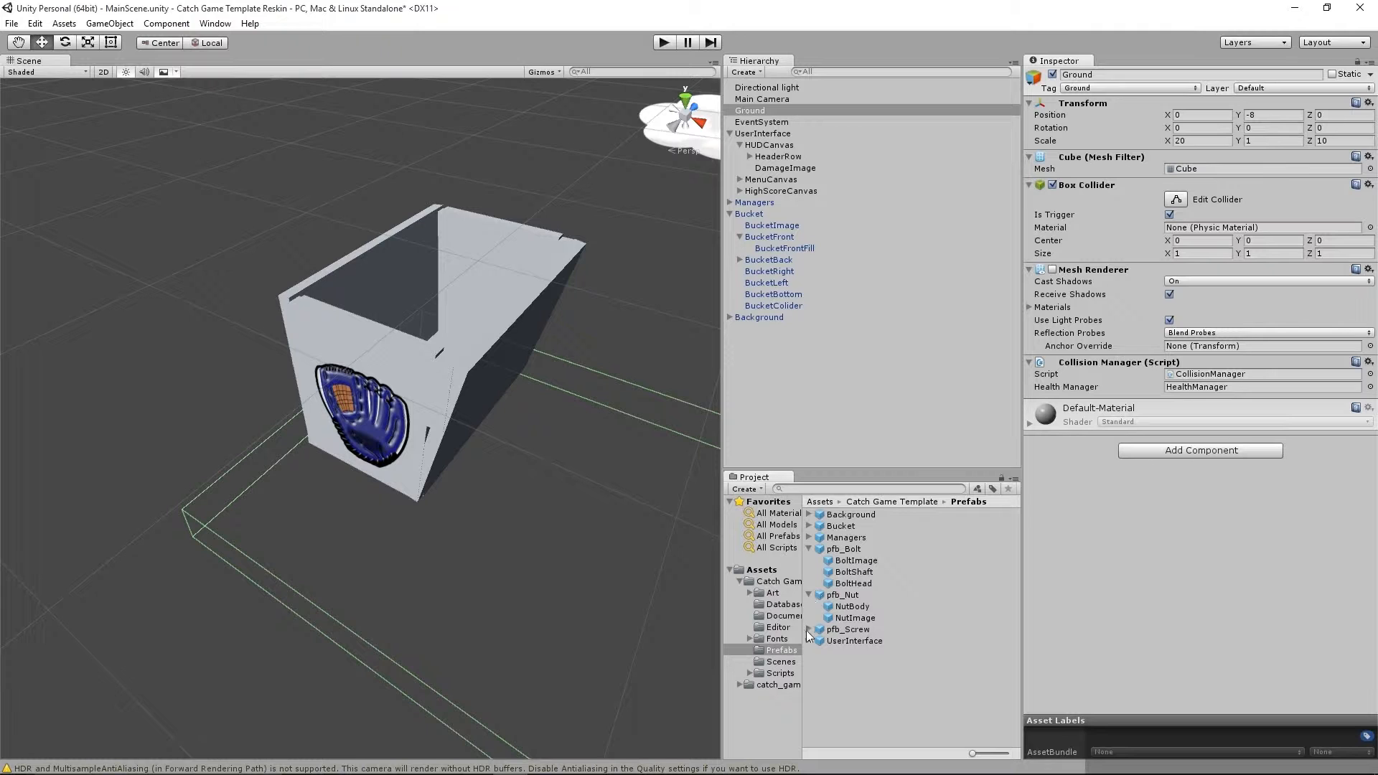
{"action": "left_click", "coordinate": [808, 629]}
{"action": "left_click", "coordinate": [844, 549]}
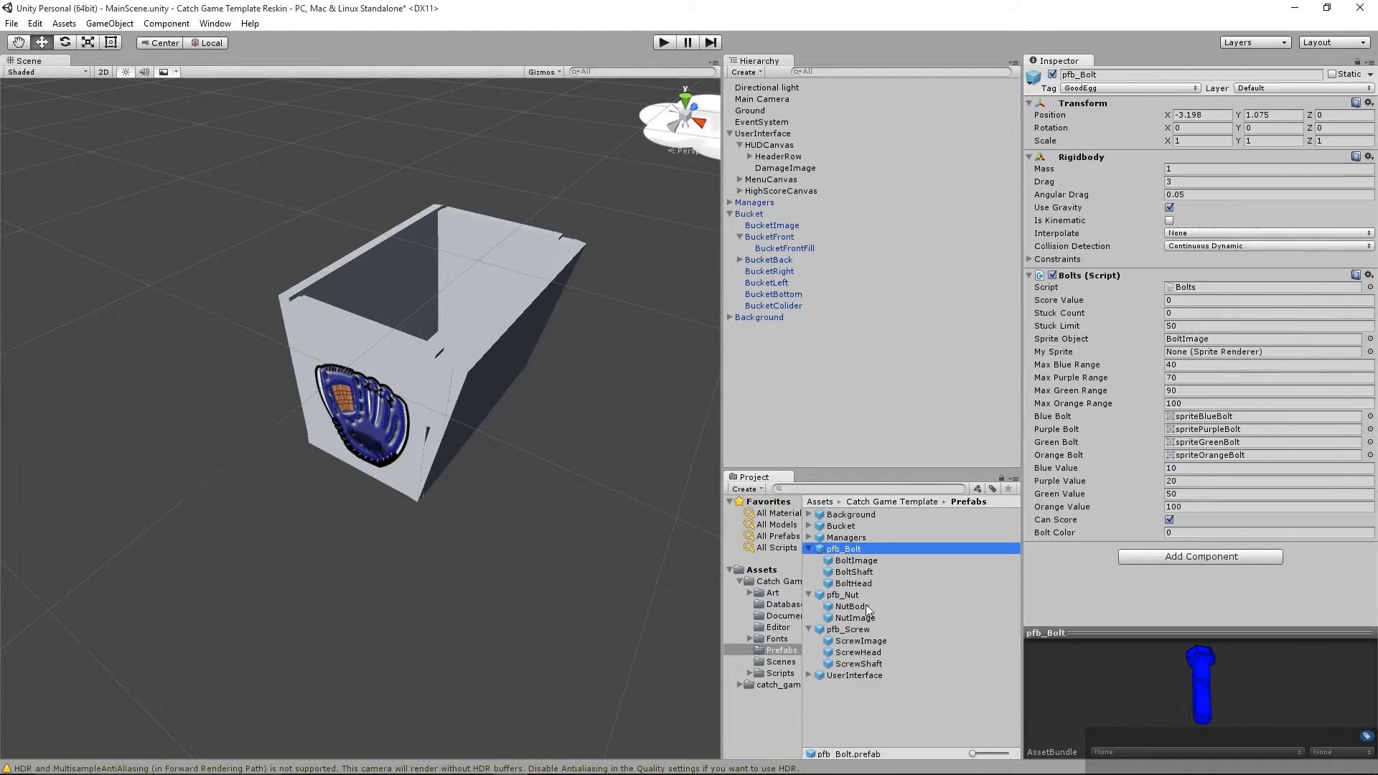
{"action": "left_click", "coordinate": [858, 619], "text": "shift"}
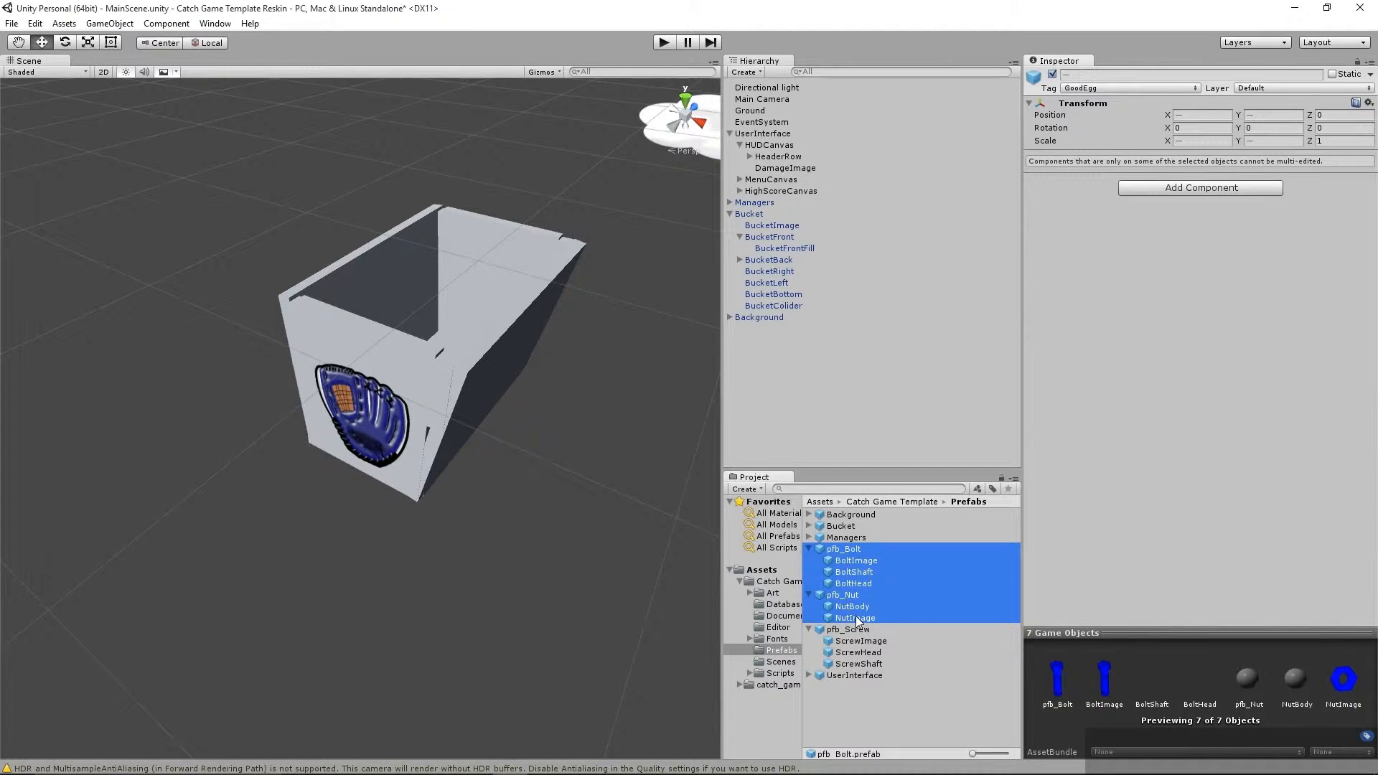
{"action": "left_click", "coordinate": [1080, 87]}
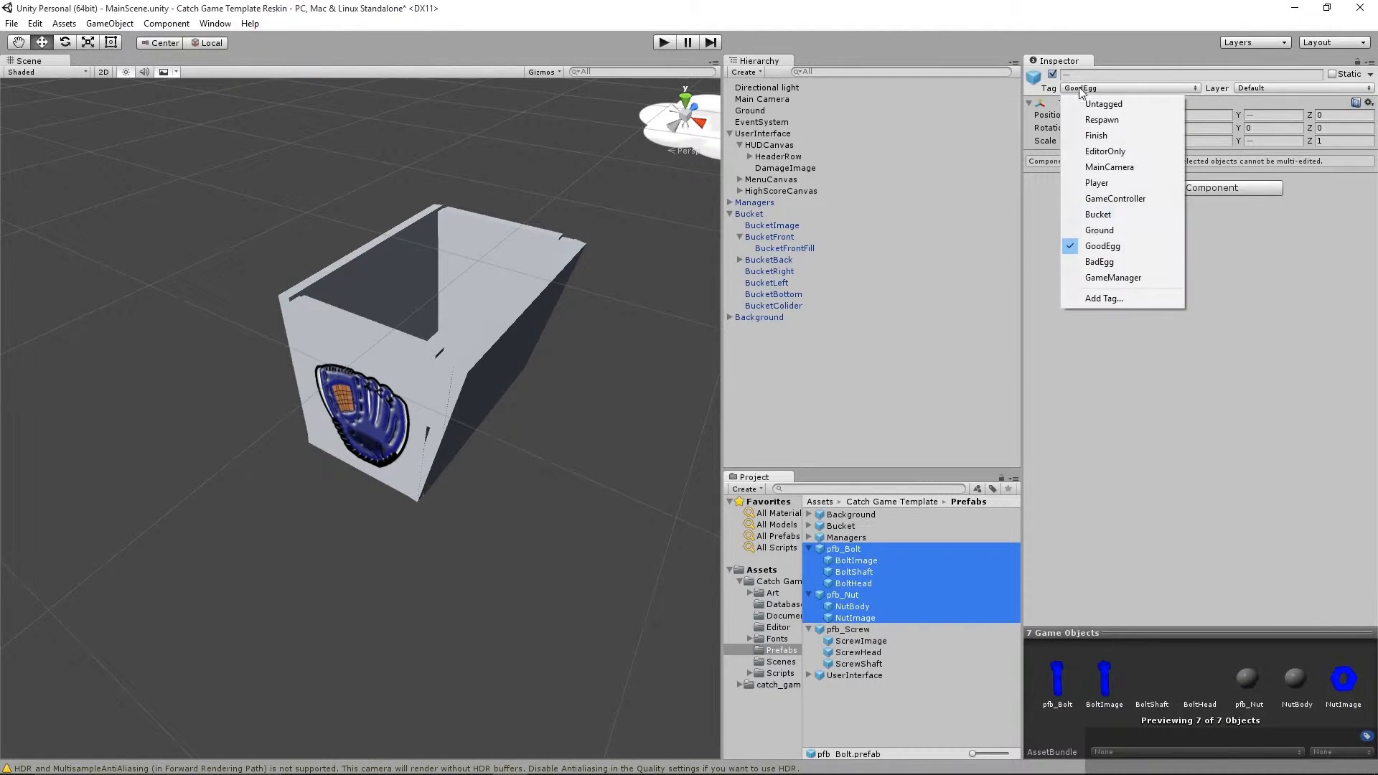
{"action": "left_click", "coordinate": [1103, 246]}
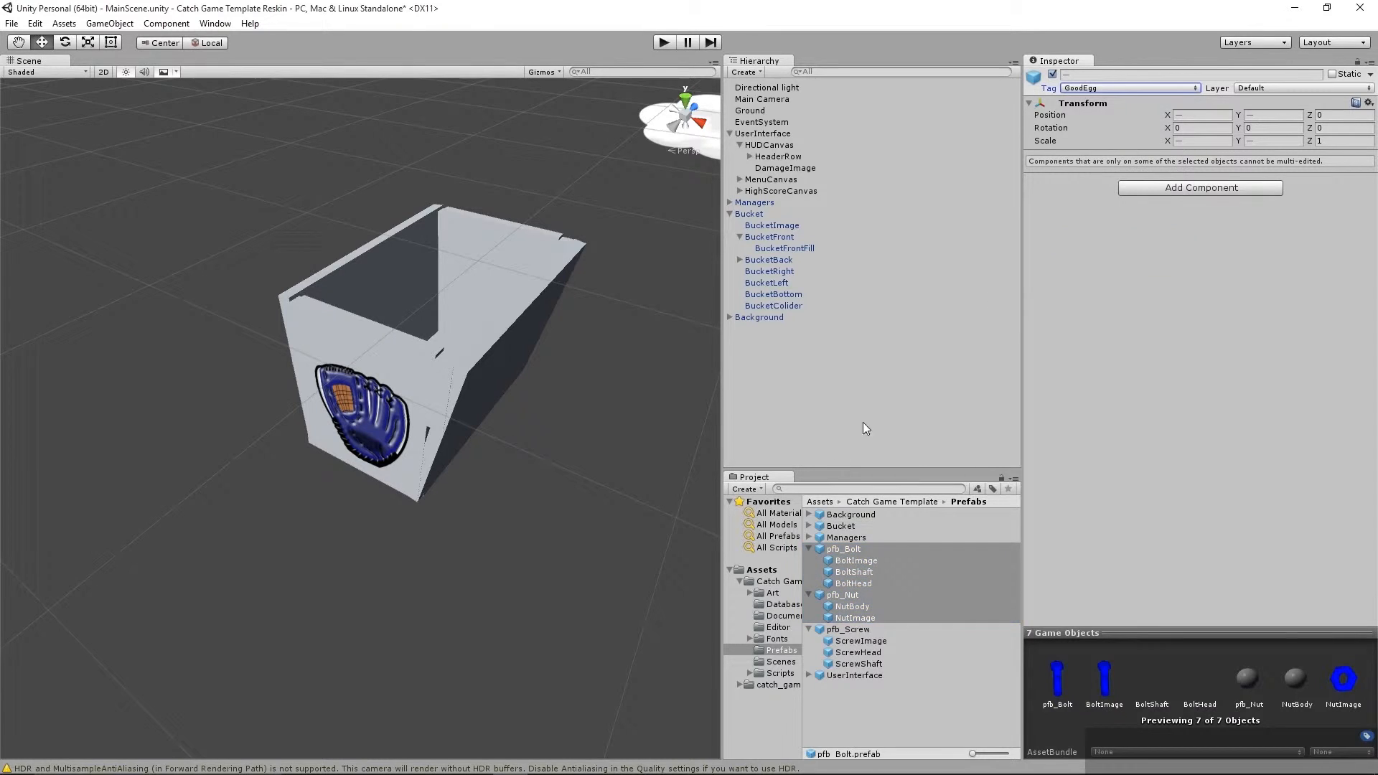
Step: Assign the BadEgg tag to the pfb_Screw prefab and its ScrewImage, ScrewHead and ScrewShaft children
{"action": "left_click", "coordinate": [855, 631]}
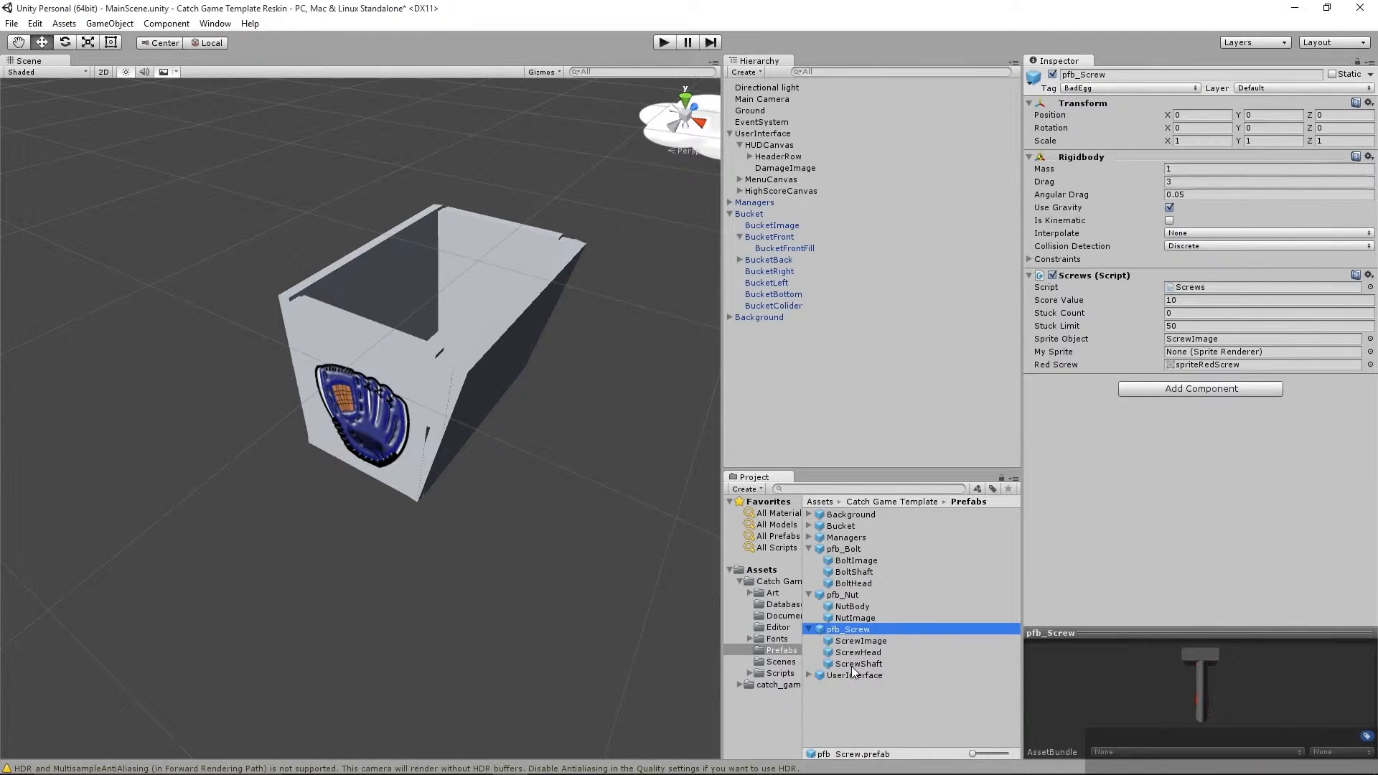
{"action": "left_click", "coordinate": [851, 664], "text": "shift"}
{"action": "left_click", "coordinate": [1084, 89]}
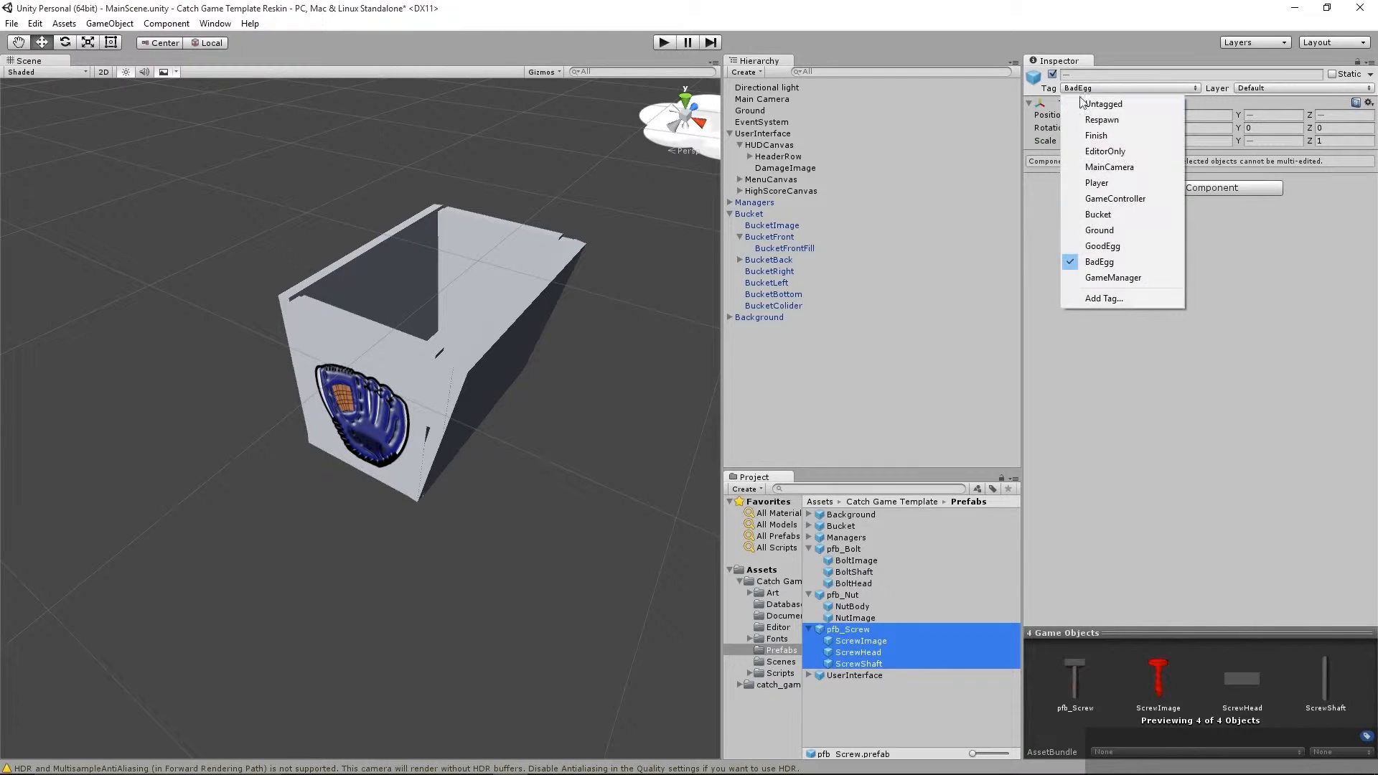
{"action": "left_click", "coordinate": [1136, 264]}
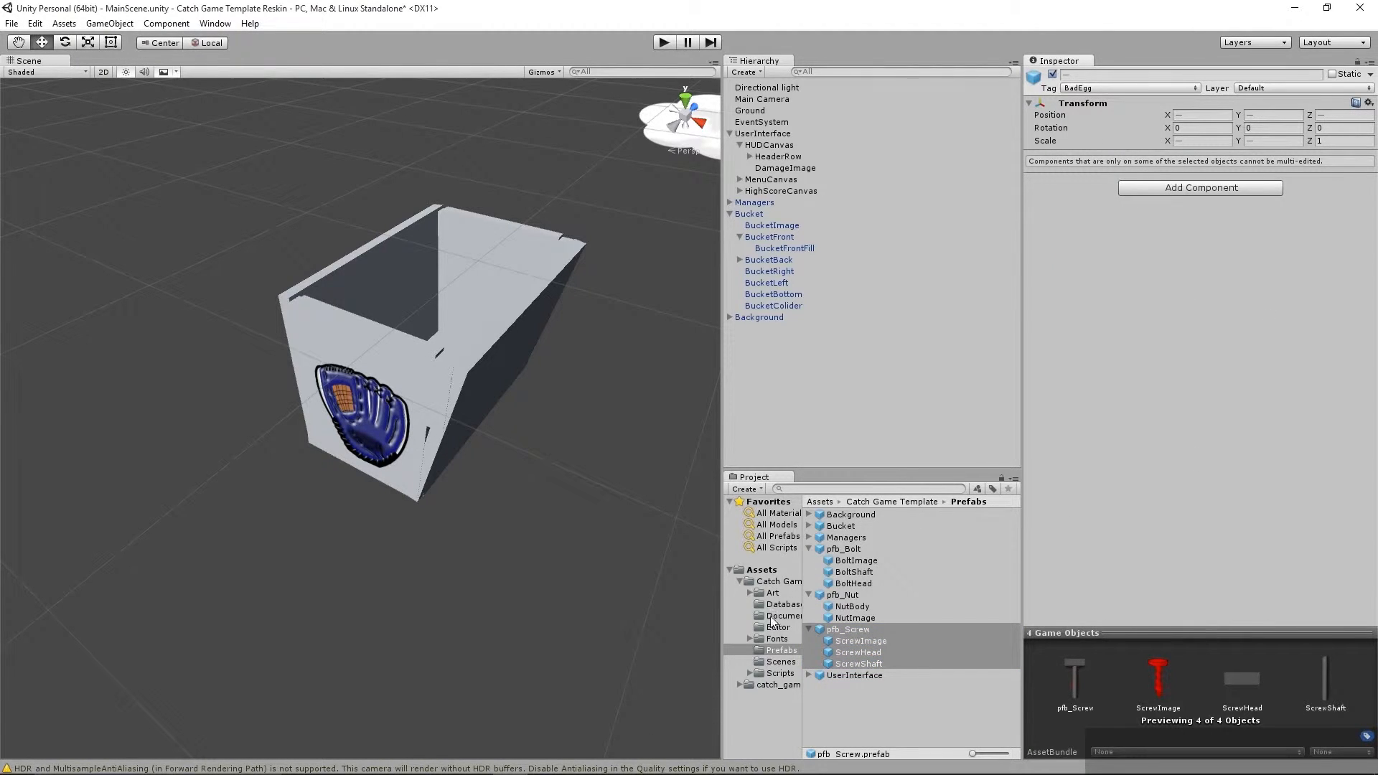
Step: Frame the Bucket object in the Scene view and show it in 2D
{"action": "left_click", "coordinate": [753, 214]}
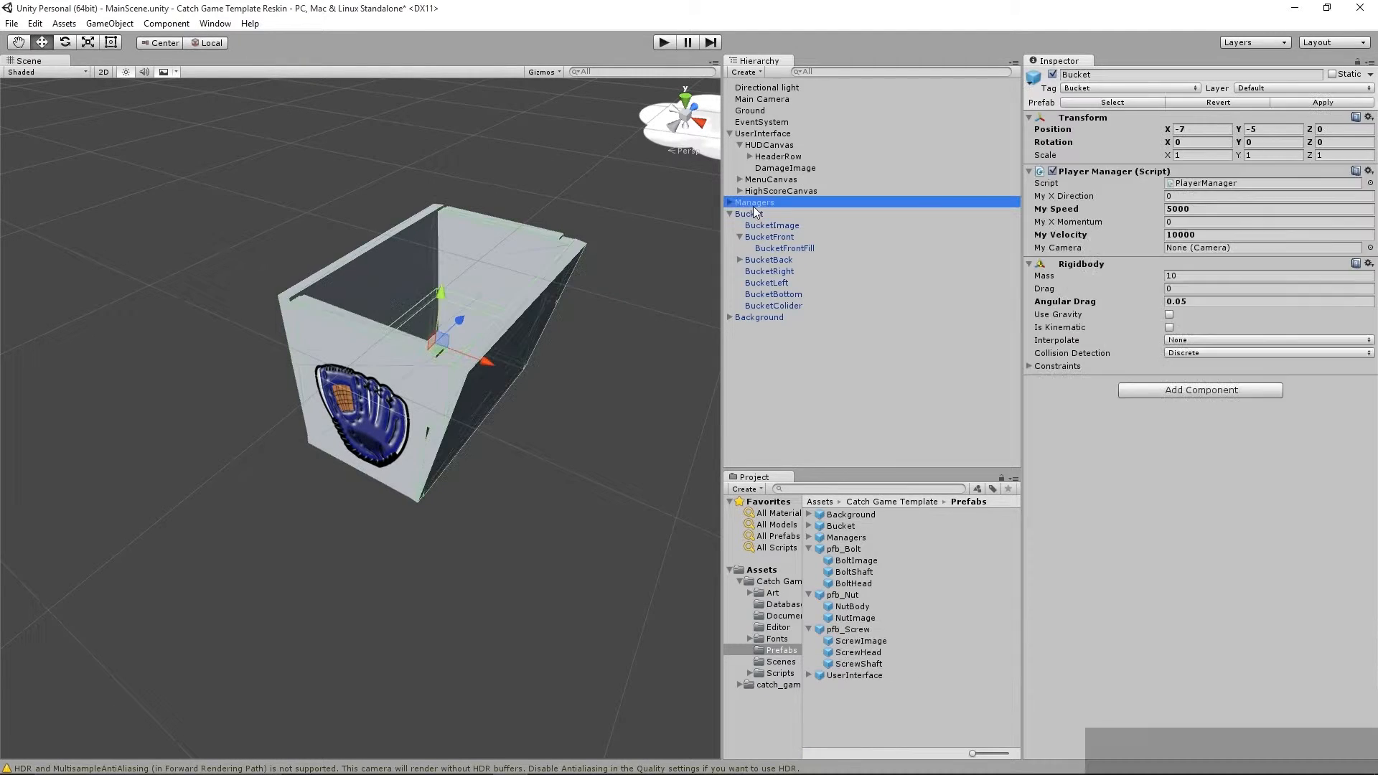
{"action": "double_click", "coordinate": [756, 215]}
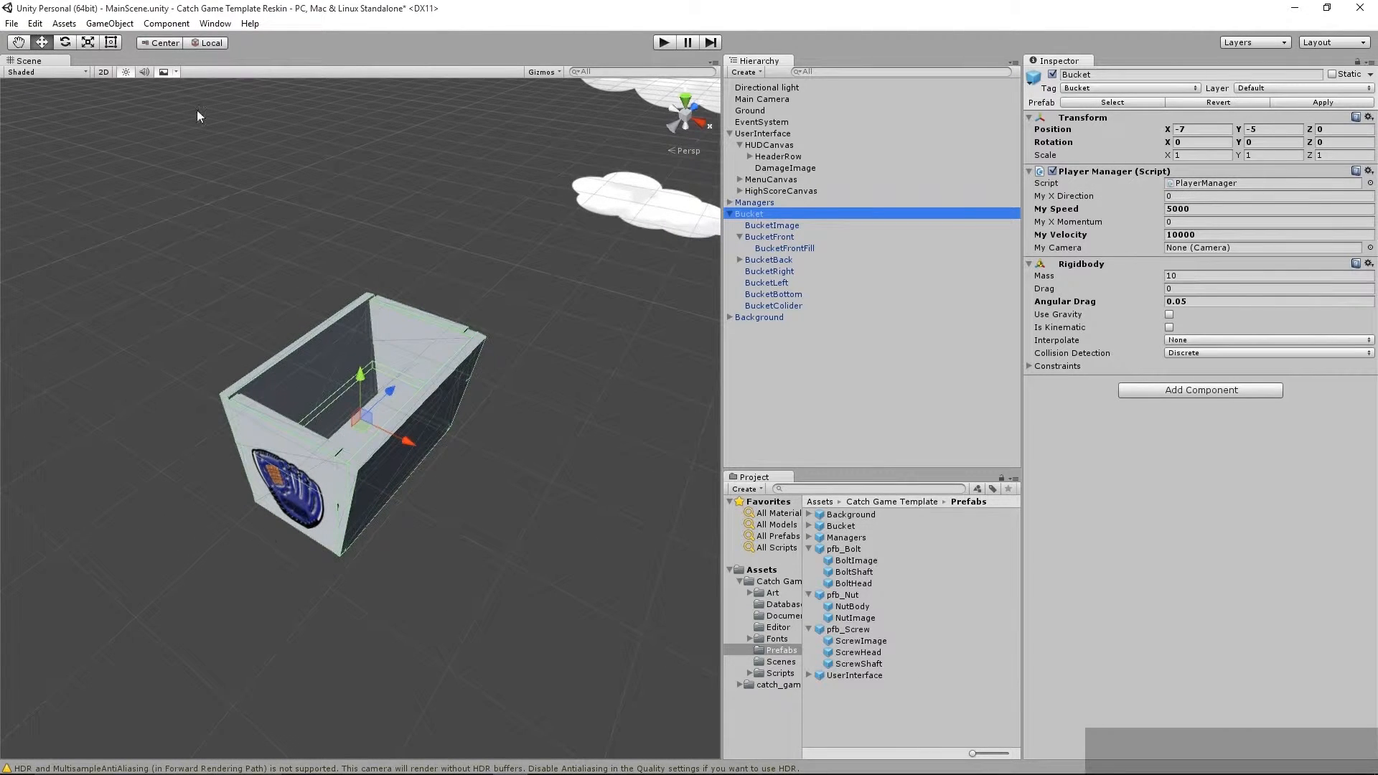
{"action": "left_click", "coordinate": [103, 72]}
{"action": "scroll", "coordinate": [438, 480], "scroll_direction": "up", "scroll_amount": 3}
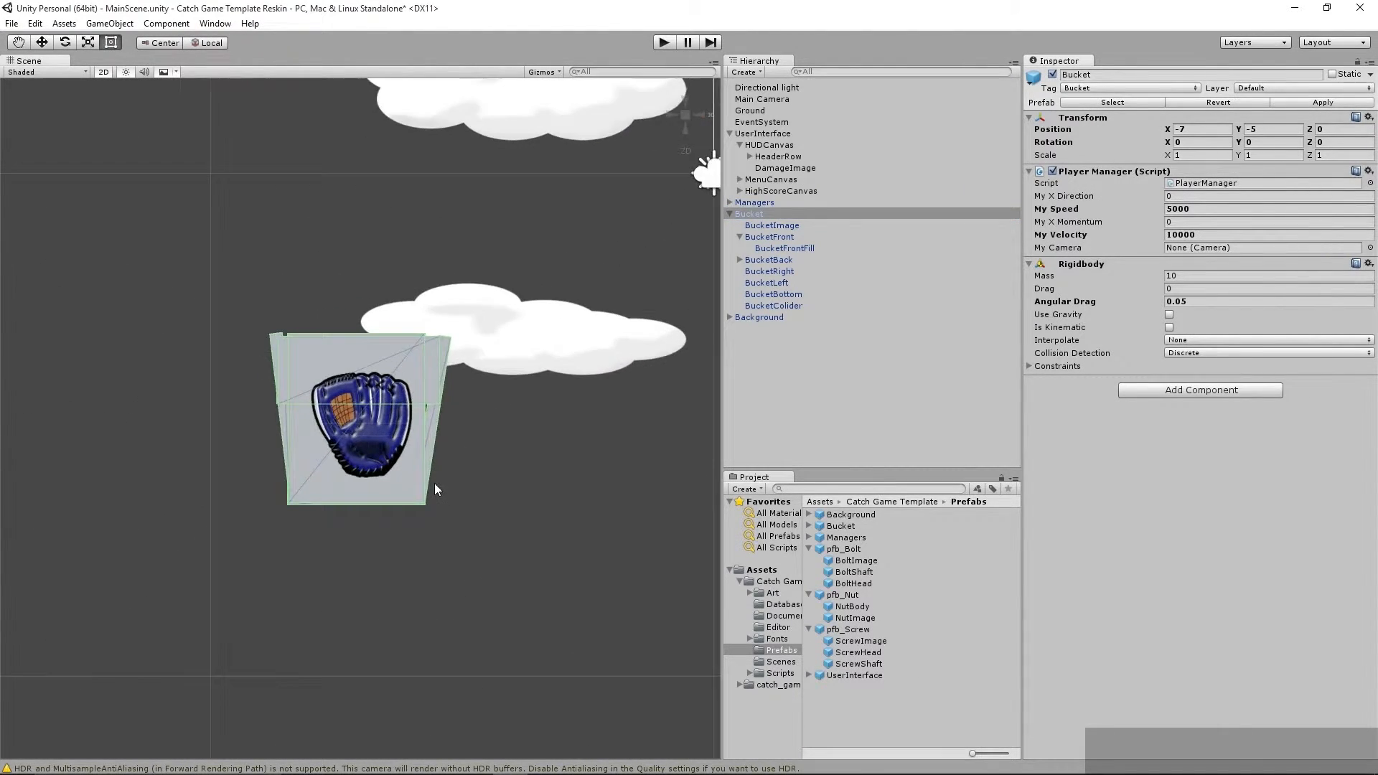
{"action": "scroll", "coordinate": [387, 409], "scroll_direction": "up", "scroll_amount": 3}
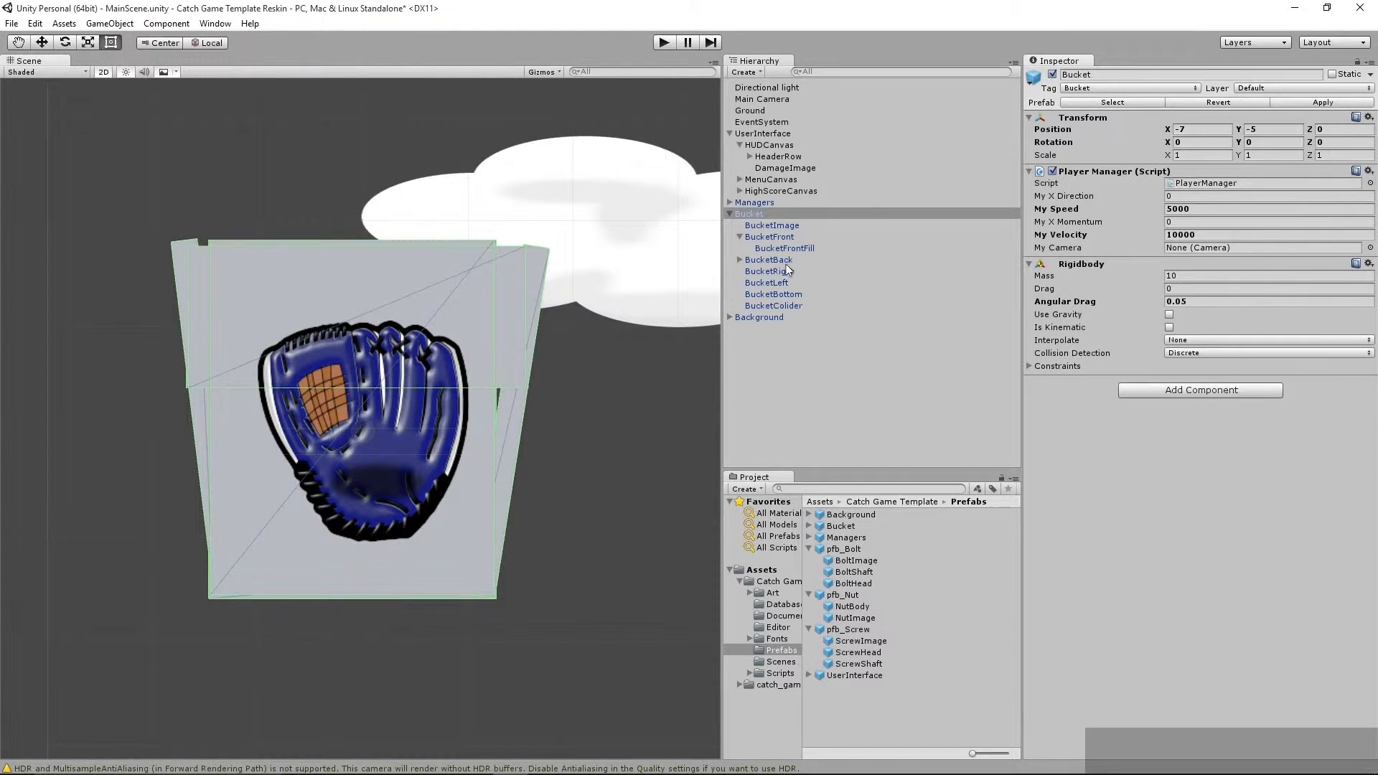
Step: Try to enlarge BucketImage to a scale of about 1.77 by 2.15 to cover the bucket, and undo the resizing
{"action": "left_click", "coordinate": [788, 225]}
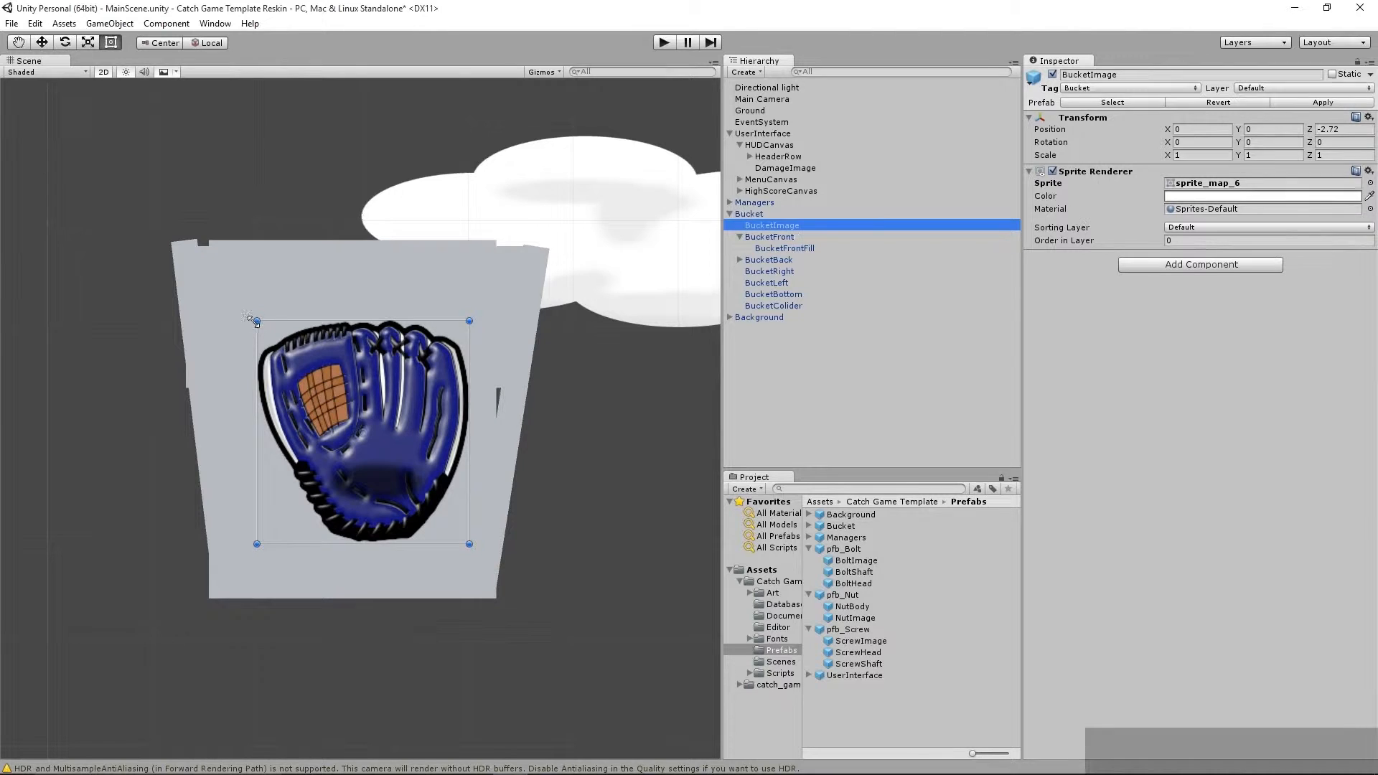
{"action": "left_click_drag", "start_coordinate": [257, 321], "coordinate": [143, 157]}
{"action": "left_click_drag", "start_coordinate": [469, 547], "coordinate": [529, 664]}
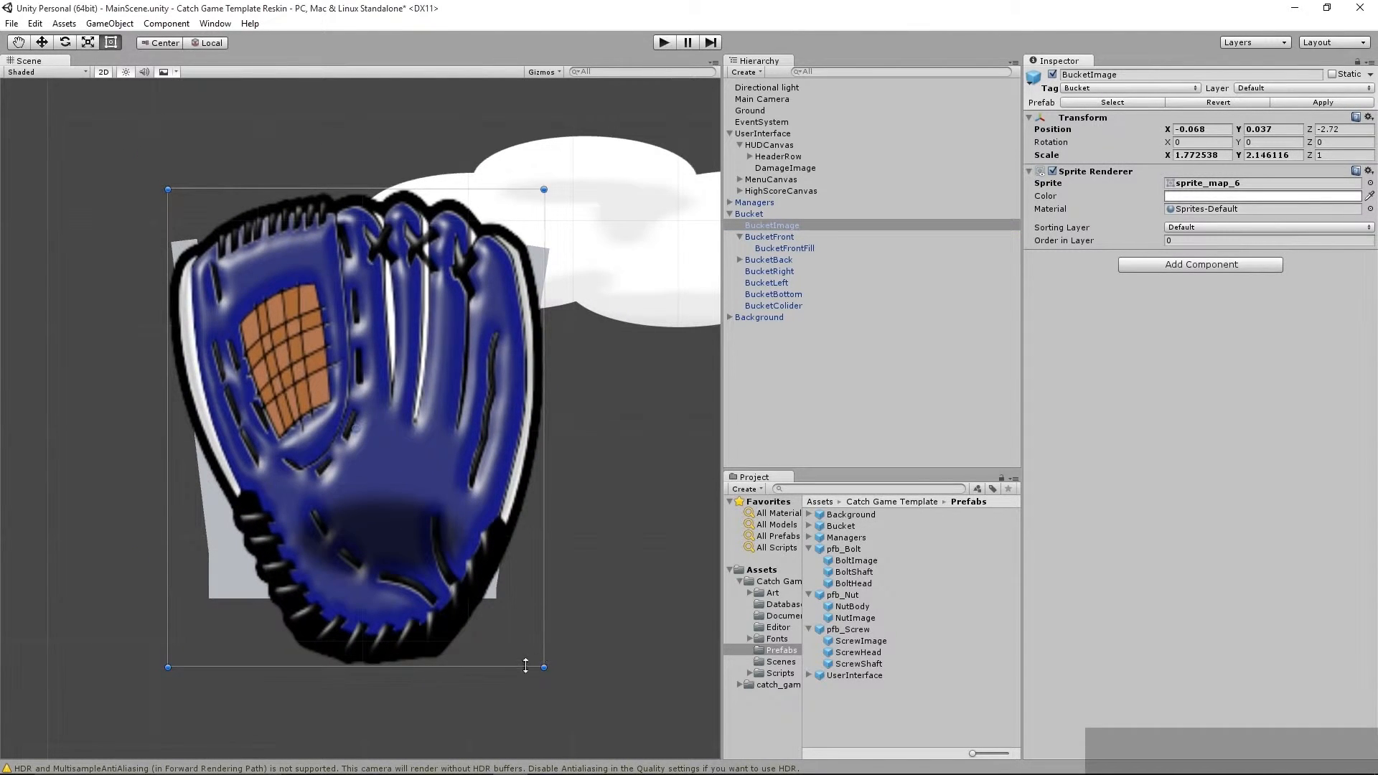
{"action": "key", "text": "ctrl+z"}
{"action": "key", "text": "ctrl+z"}
{"action": "key", "text": "ctrl+z"}
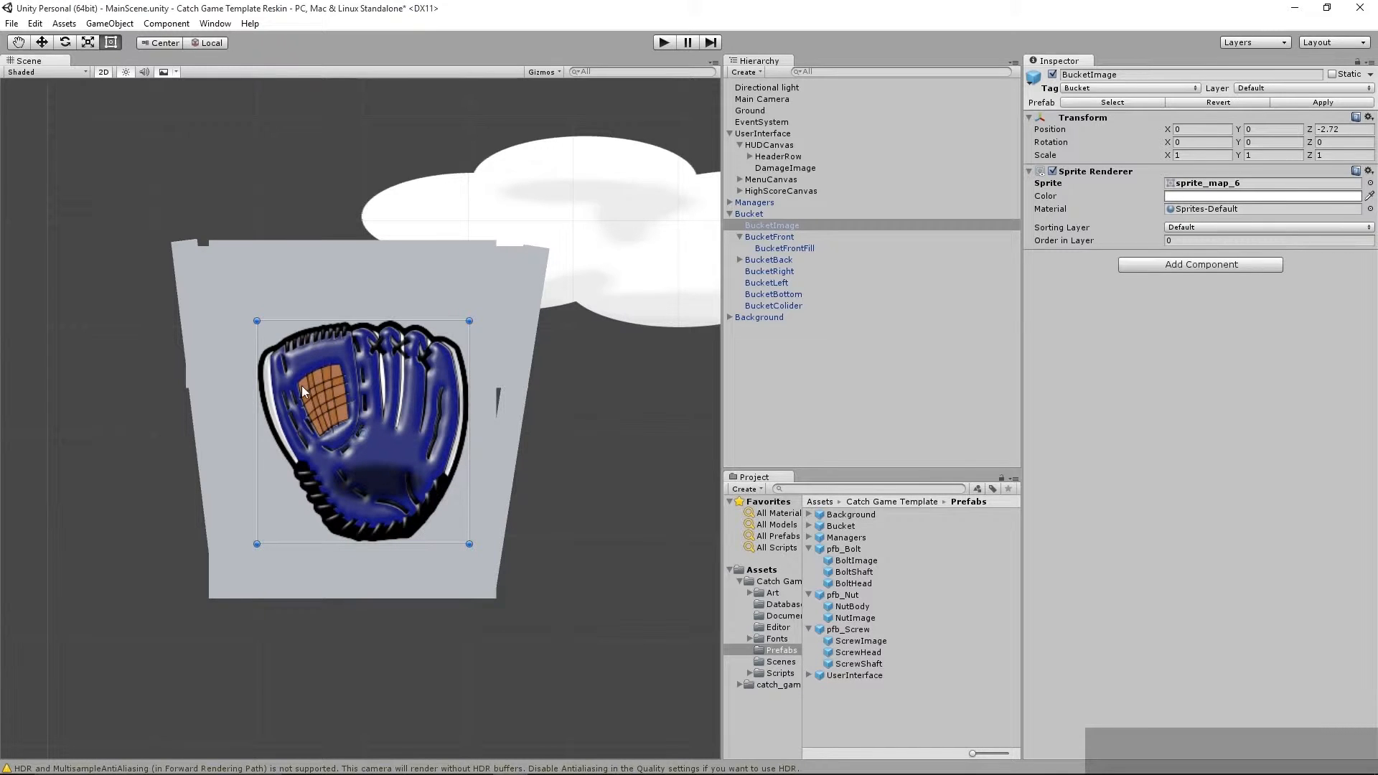
Step: Shrink all the bucket parts from BucketFront to BucketColider together so that they fit behind the glove image
{"action": "scroll", "coordinate": [305, 480], "scroll_direction": "up", "scroll_amount": 5}
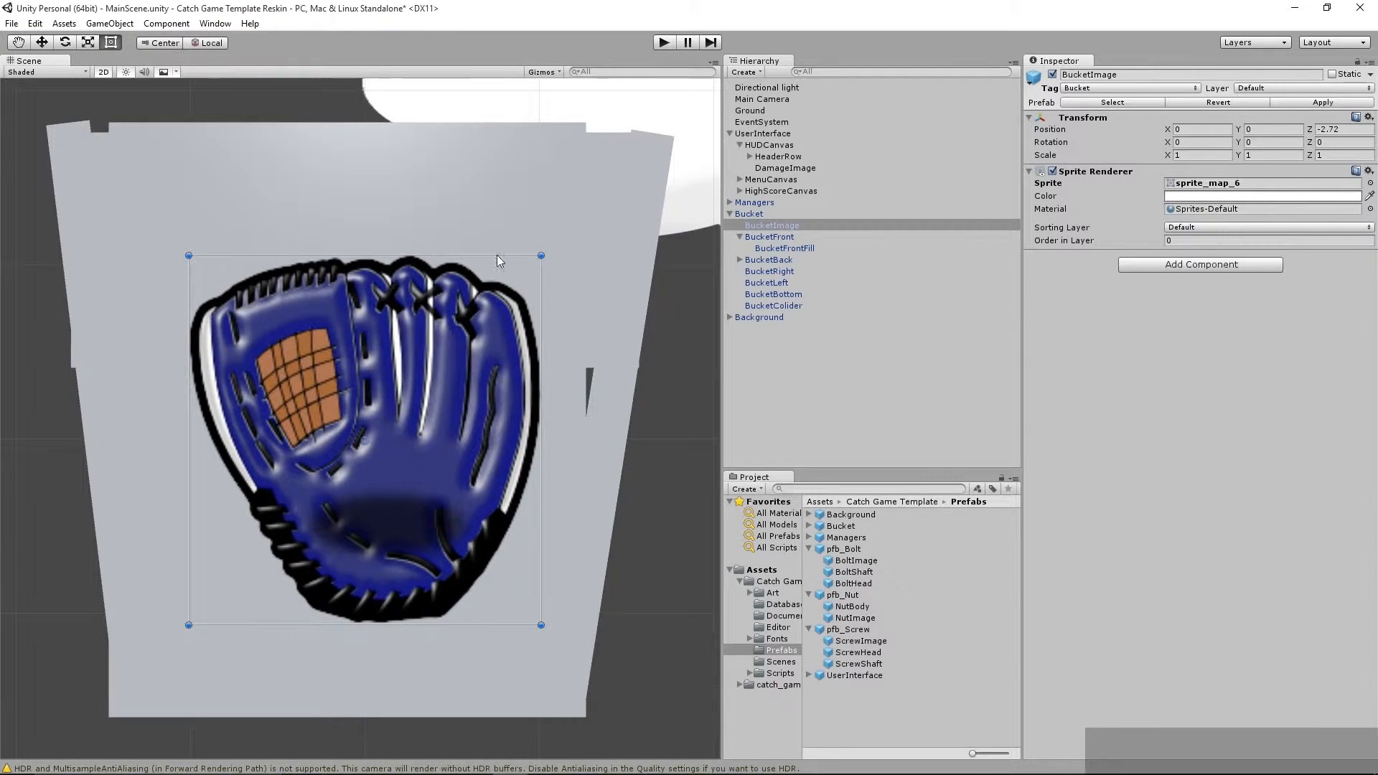
{"action": "left_click", "coordinate": [768, 239]}
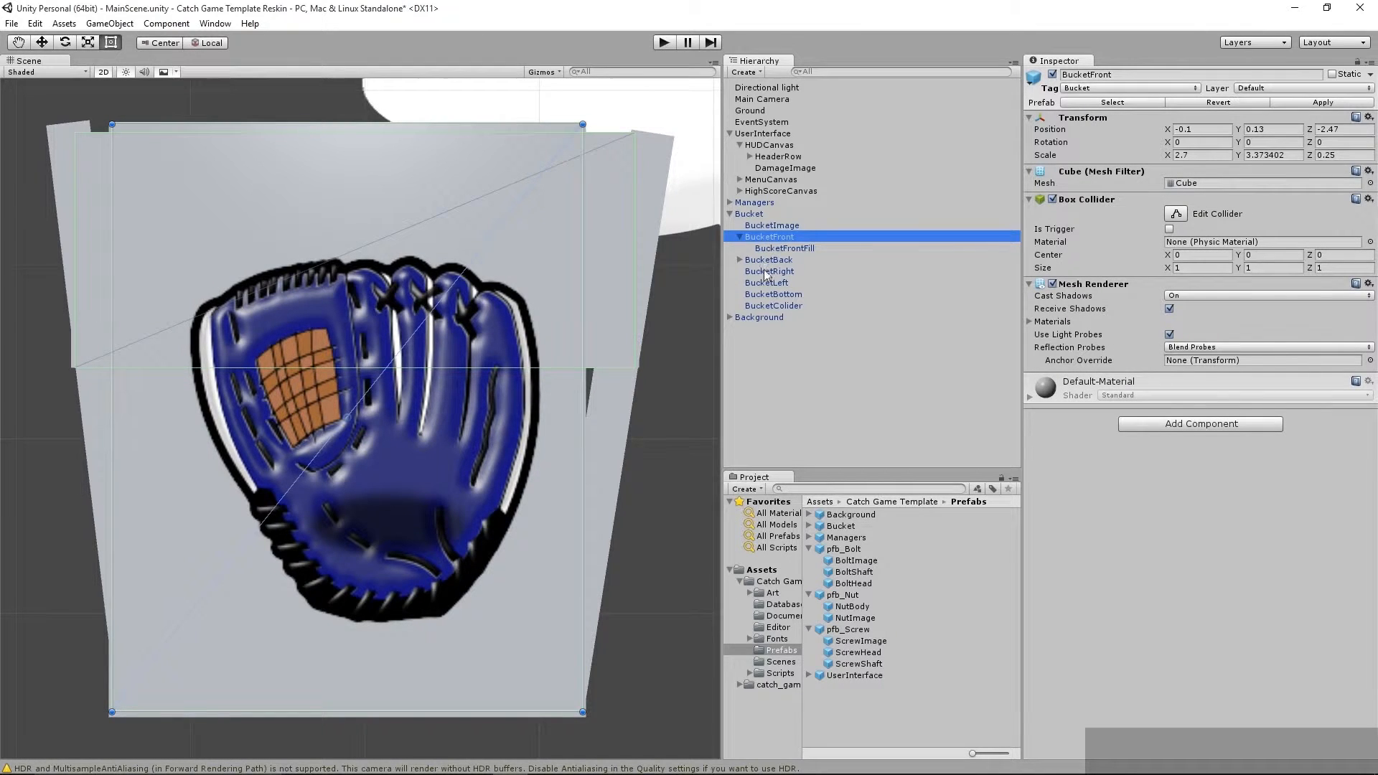
{"action": "left_click", "coordinate": [772, 304], "text": "shift"}
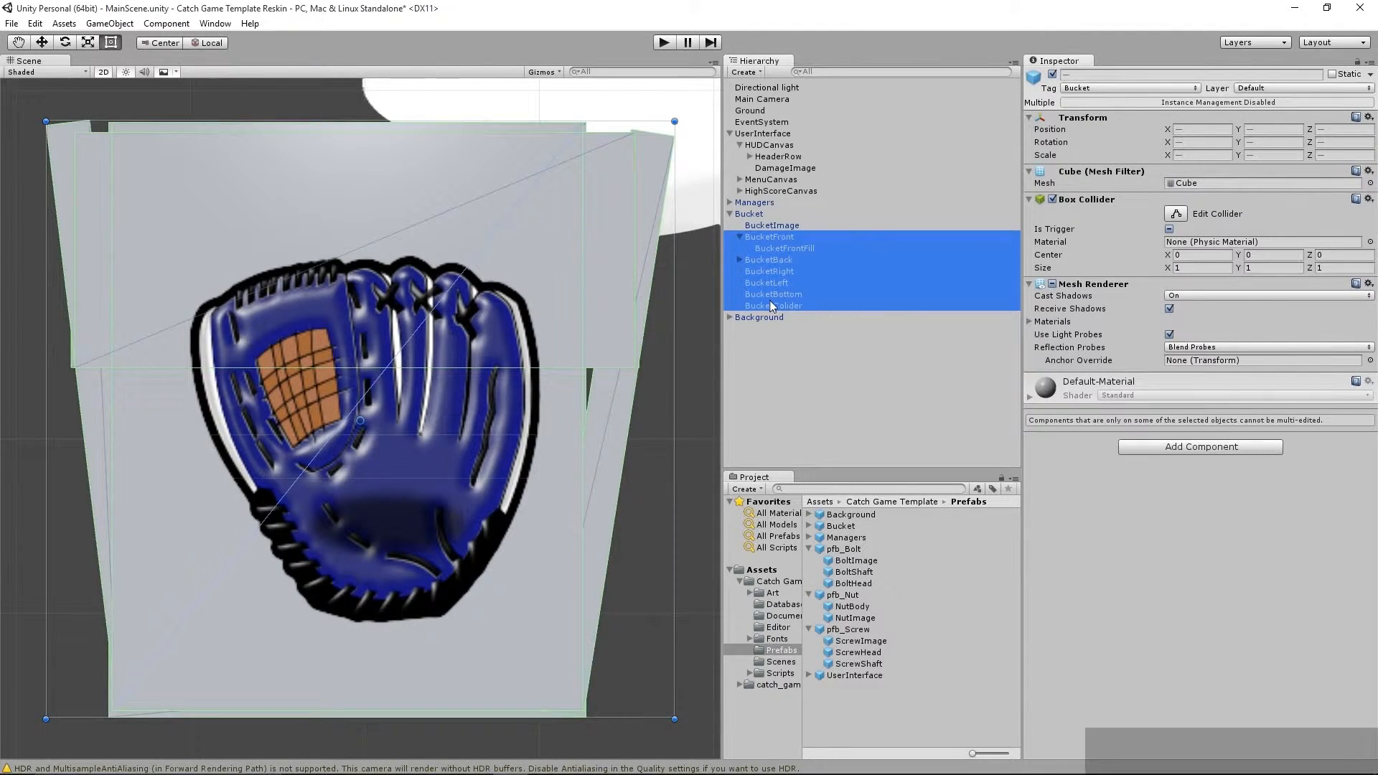
{"action": "left_click_drag", "start_coordinate": [663, 270], "coordinate": [515, 270]}
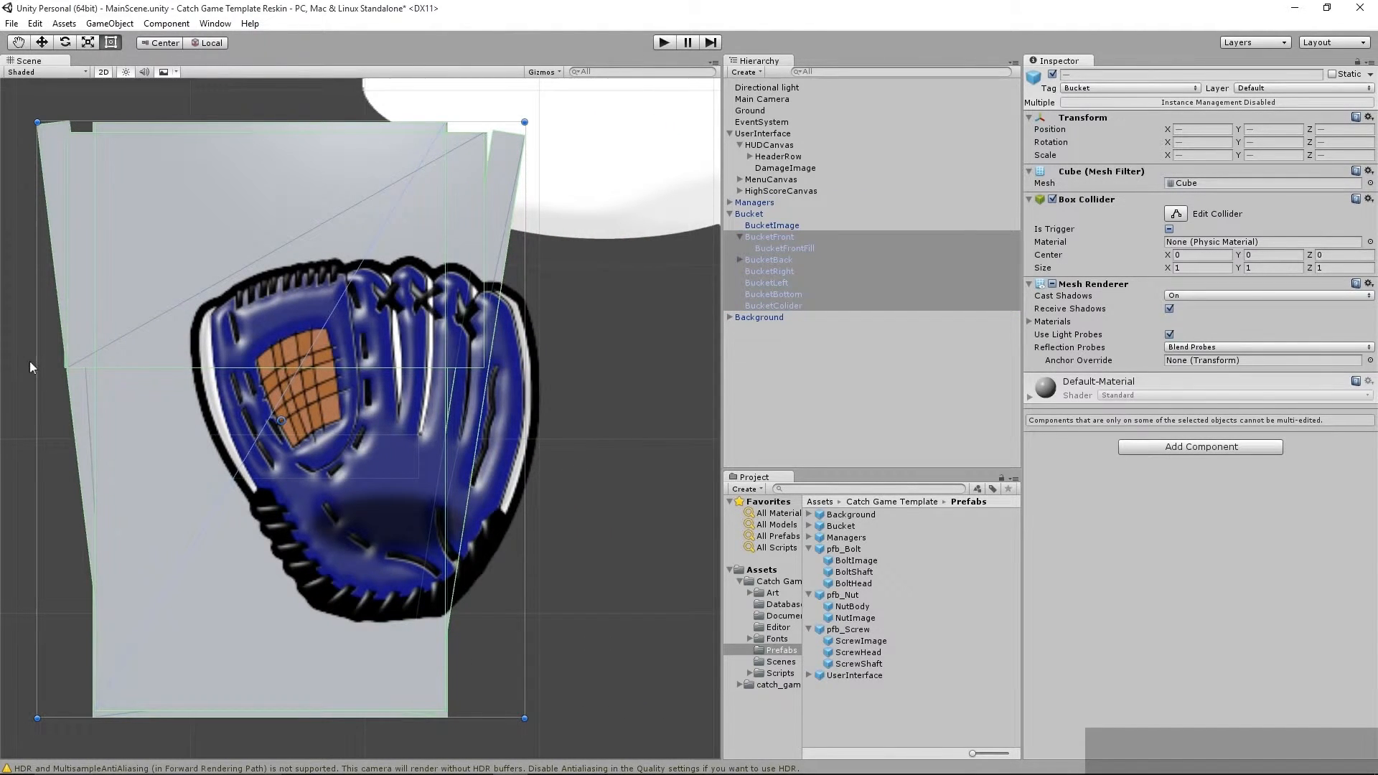
{"action": "left_click_drag", "start_coordinate": [33, 359], "coordinate": [285, 404]}
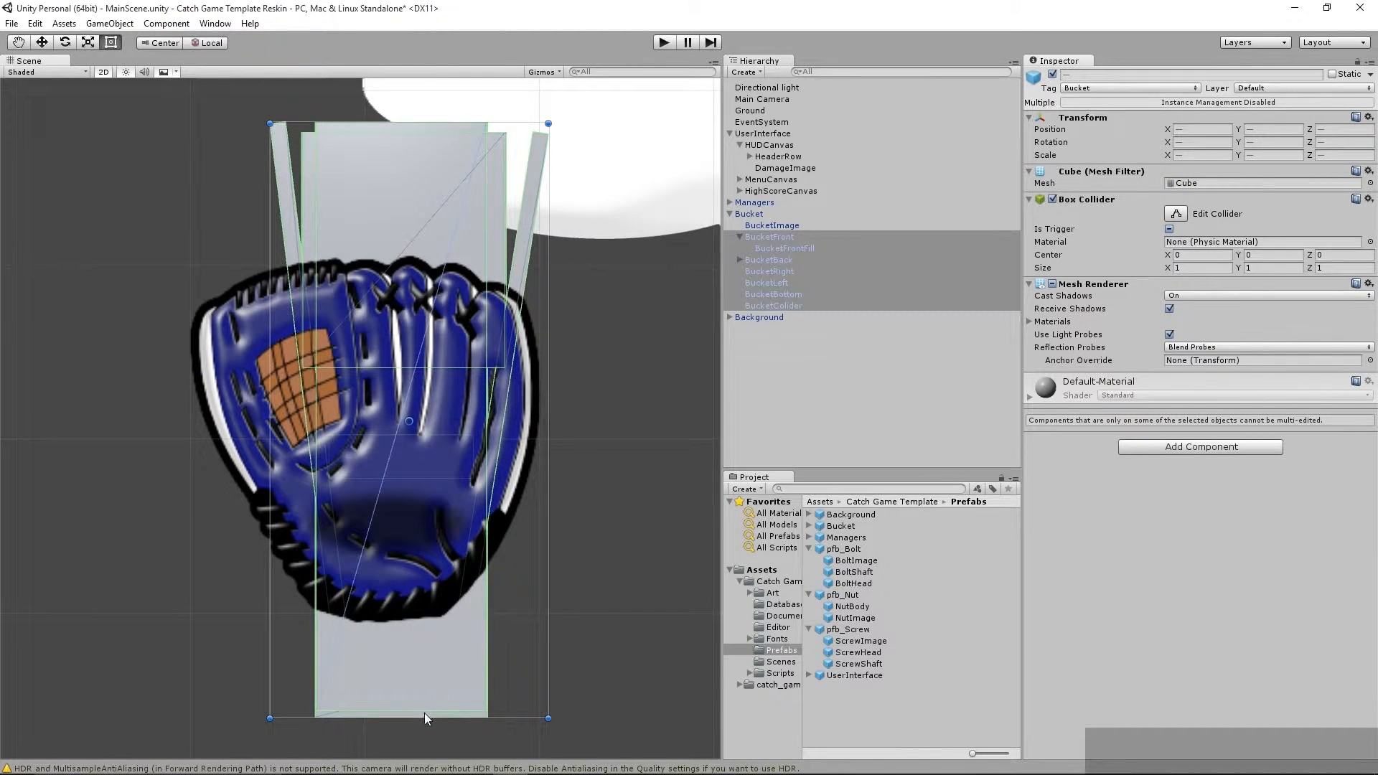
{"action": "left_click_drag", "start_coordinate": [425, 718], "coordinate": [415, 605]}
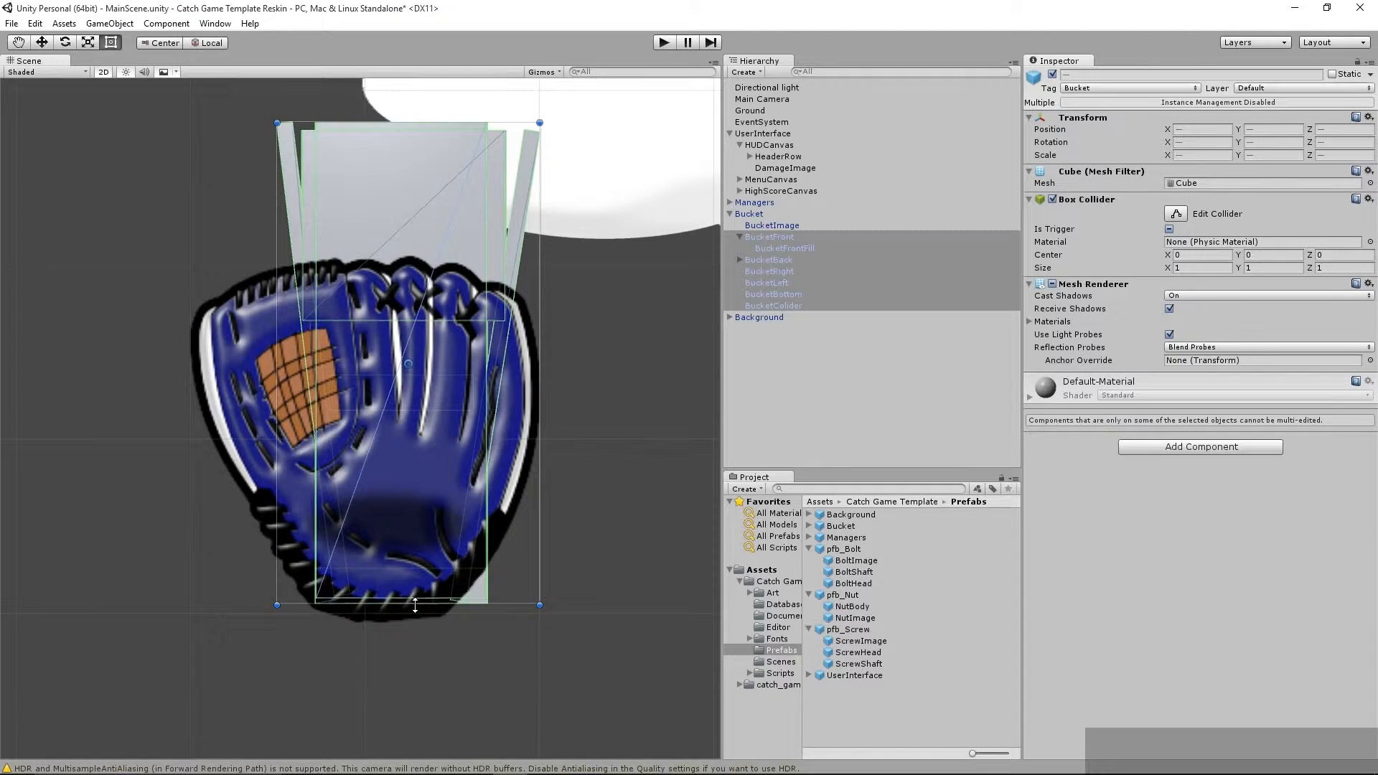
{"action": "left_click_drag", "start_coordinate": [540, 521], "coordinate": [491, 517]}
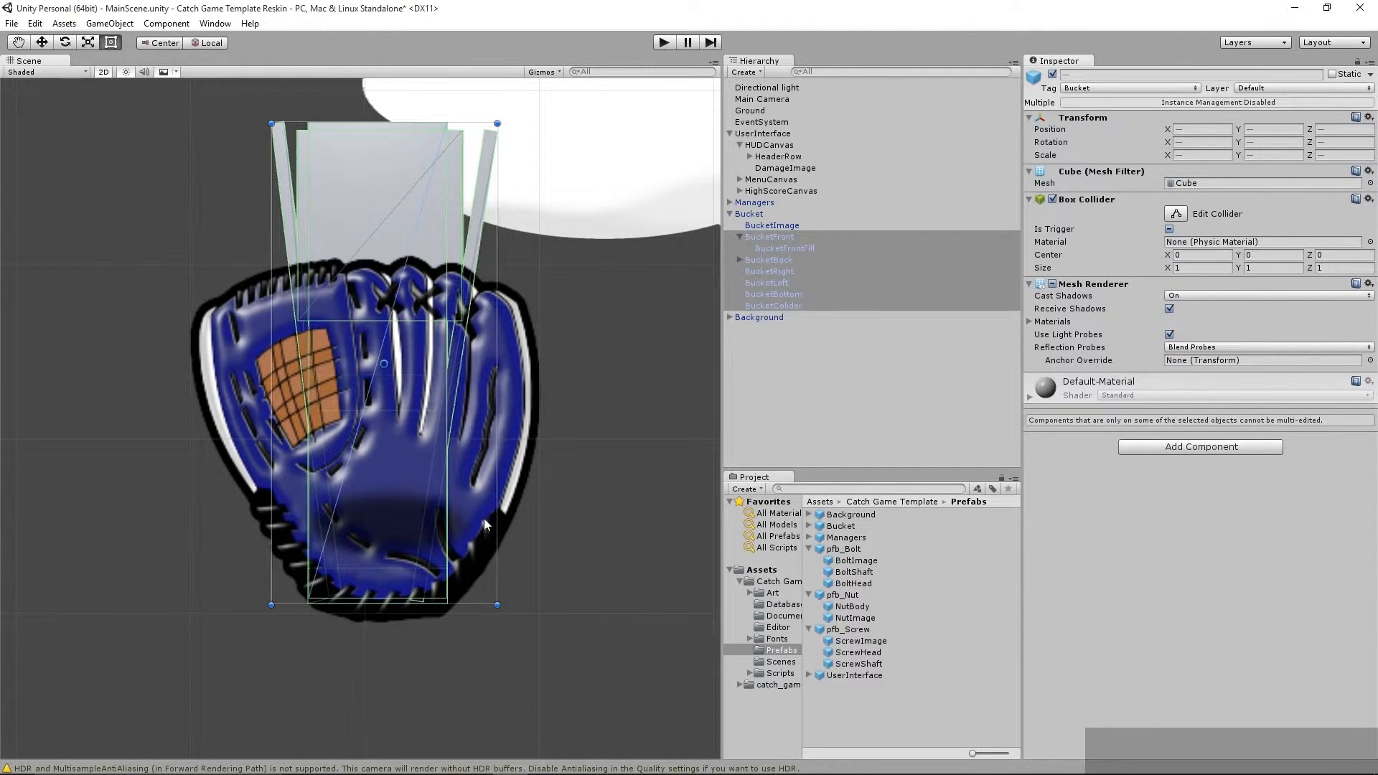
{"action": "left_click_drag", "start_coordinate": [416, 123], "coordinate": [385, 296]}
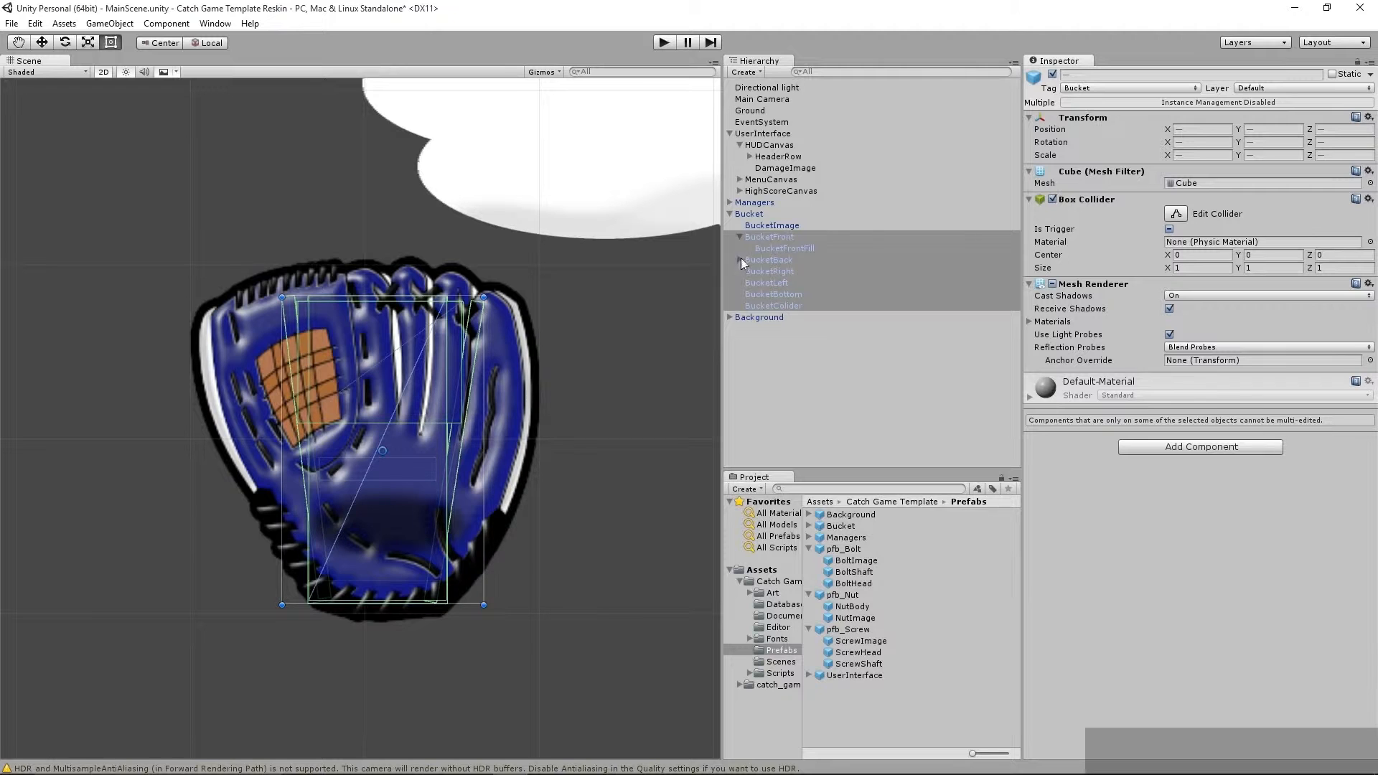
Step: Move BucketRight to about X 0.651, Y -0.055 and tilt it to about 15.3° on X, following the glove's right edge
{"action": "left_click", "coordinate": [759, 273]}
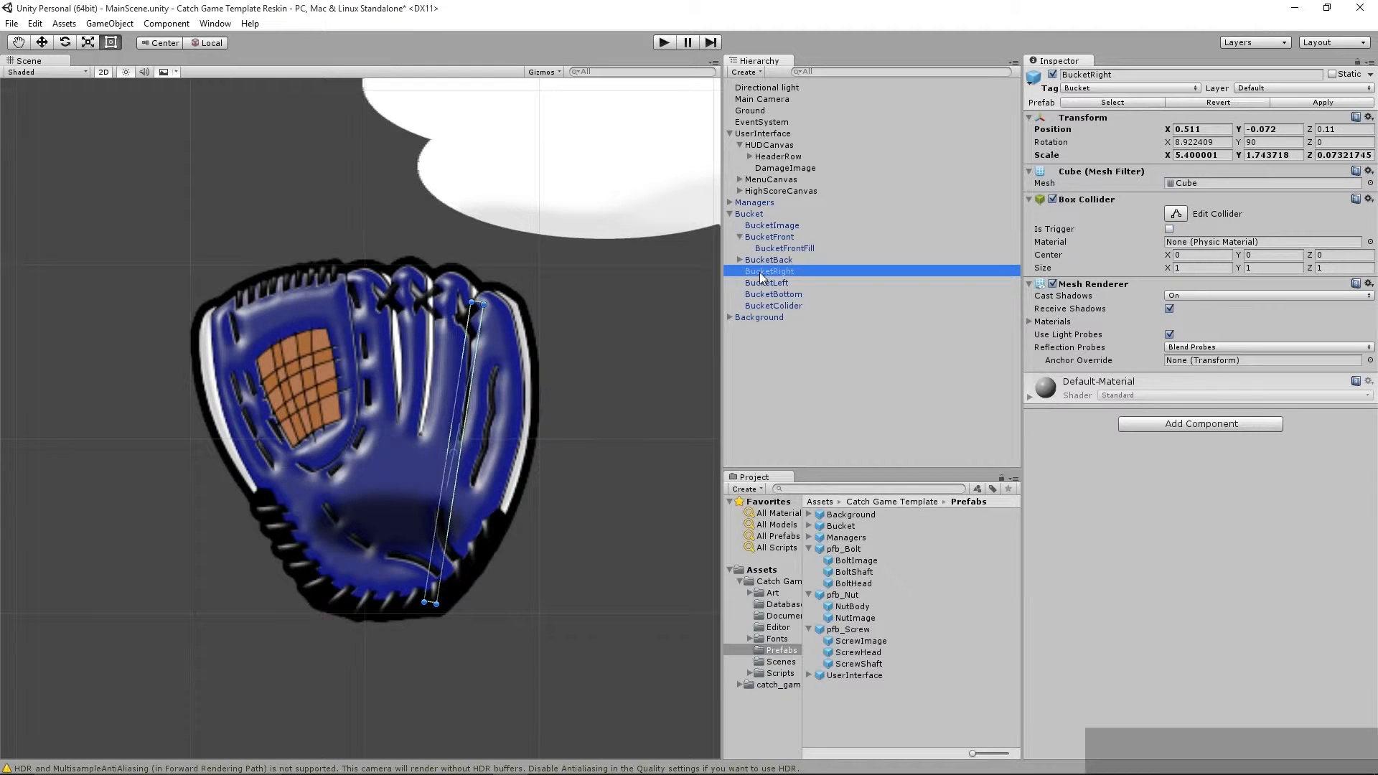
{"action": "left_click", "coordinate": [41, 42]}
{"action": "left_click_drag", "start_coordinate": [460, 447], "coordinate": [478, 452]}
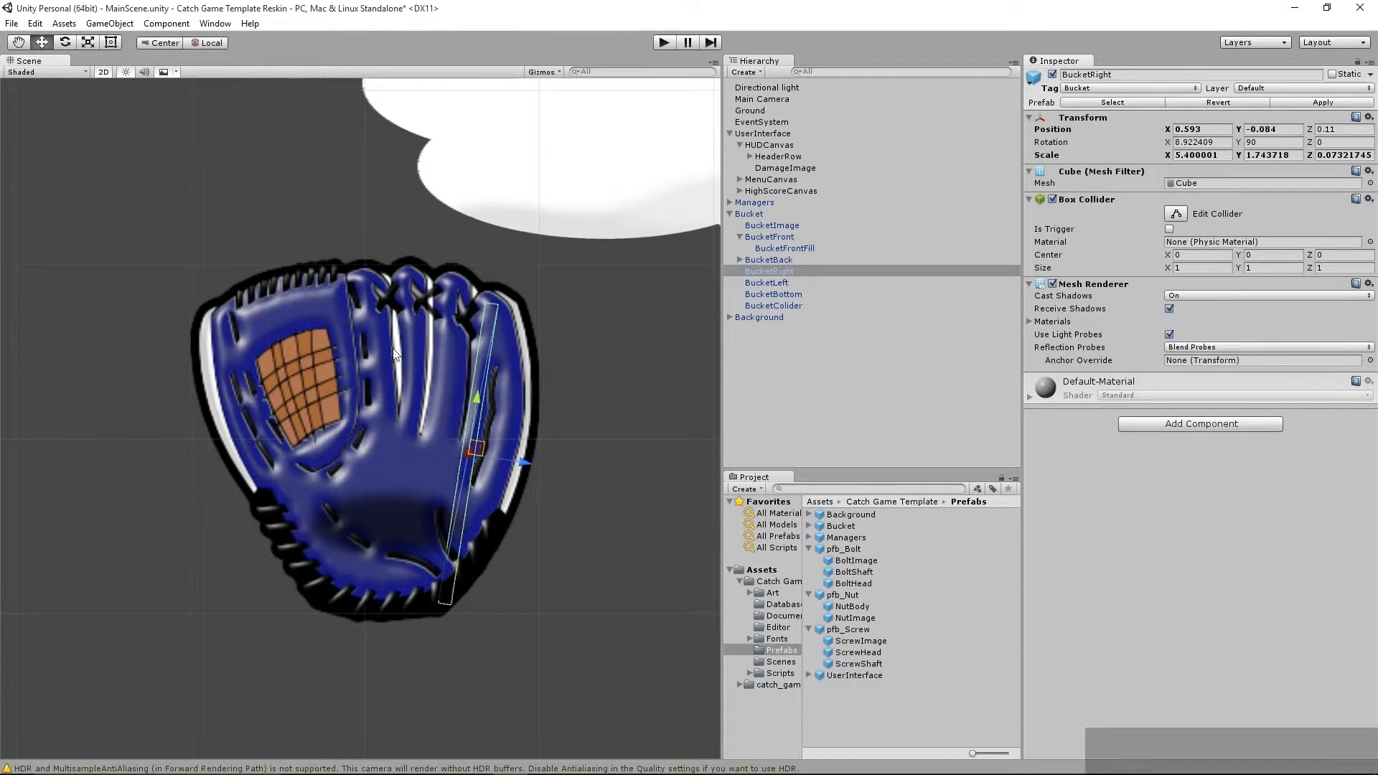
{"action": "left_click", "coordinate": [65, 42]}
{"action": "left_click_drag", "start_coordinate": [529, 437], "coordinate": [529, 437]}
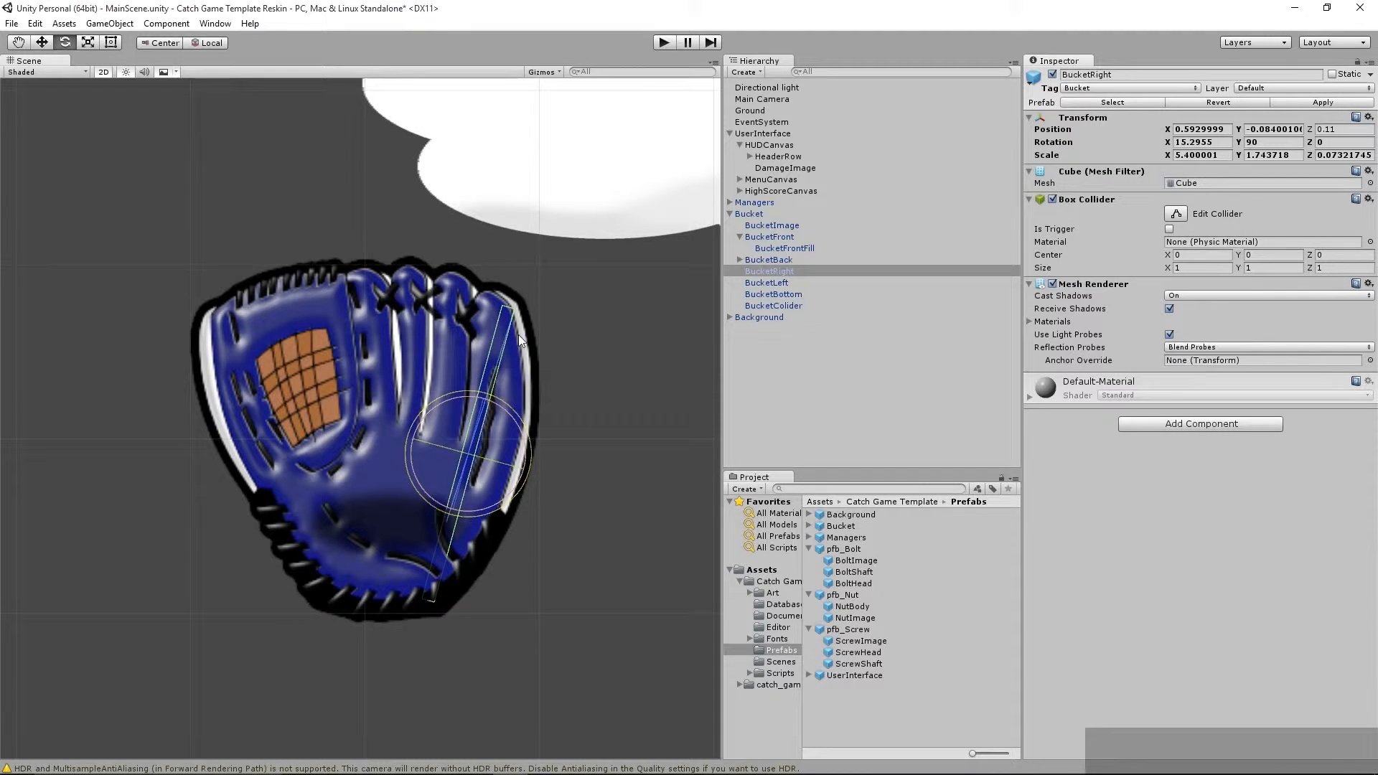
{"action": "left_click", "coordinate": [41, 43]}
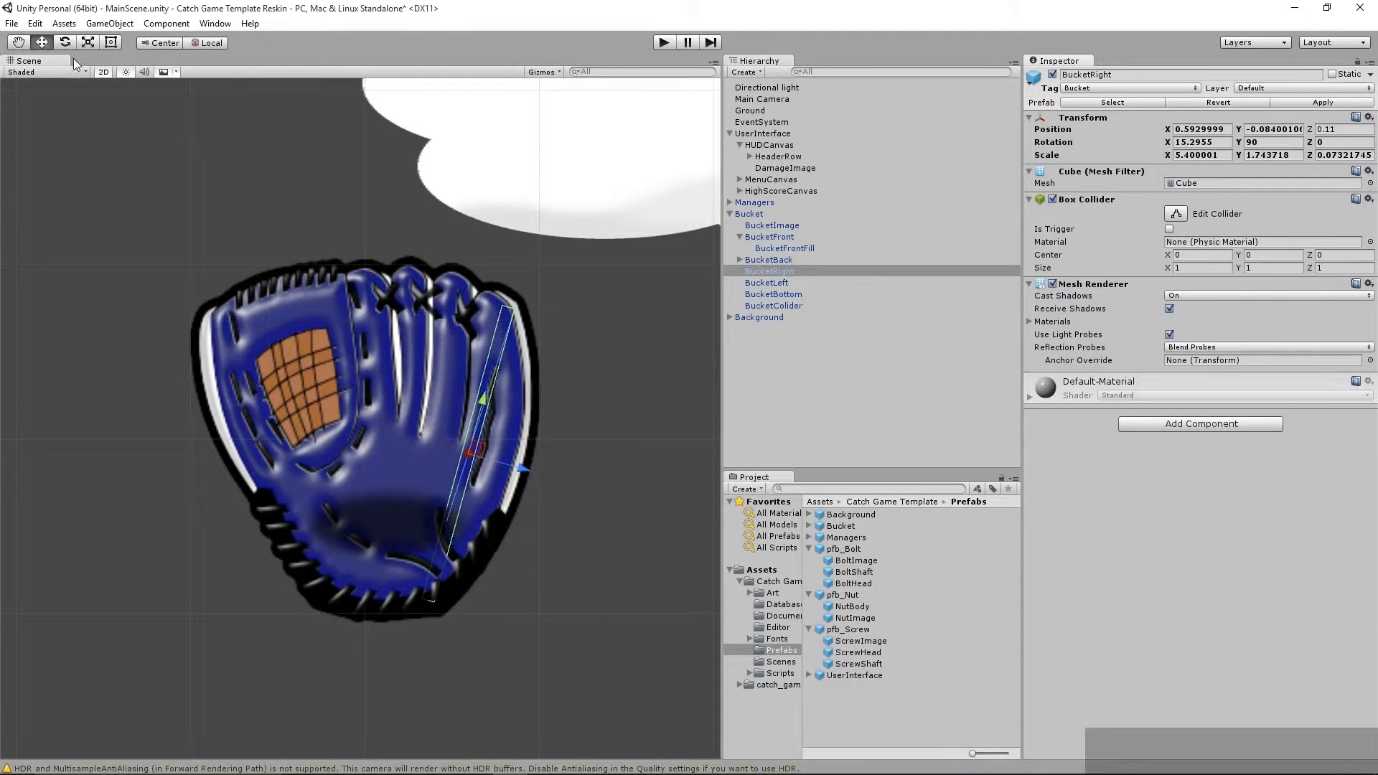
{"action": "left_click_drag", "start_coordinate": [480, 460], "coordinate": [488, 446]}
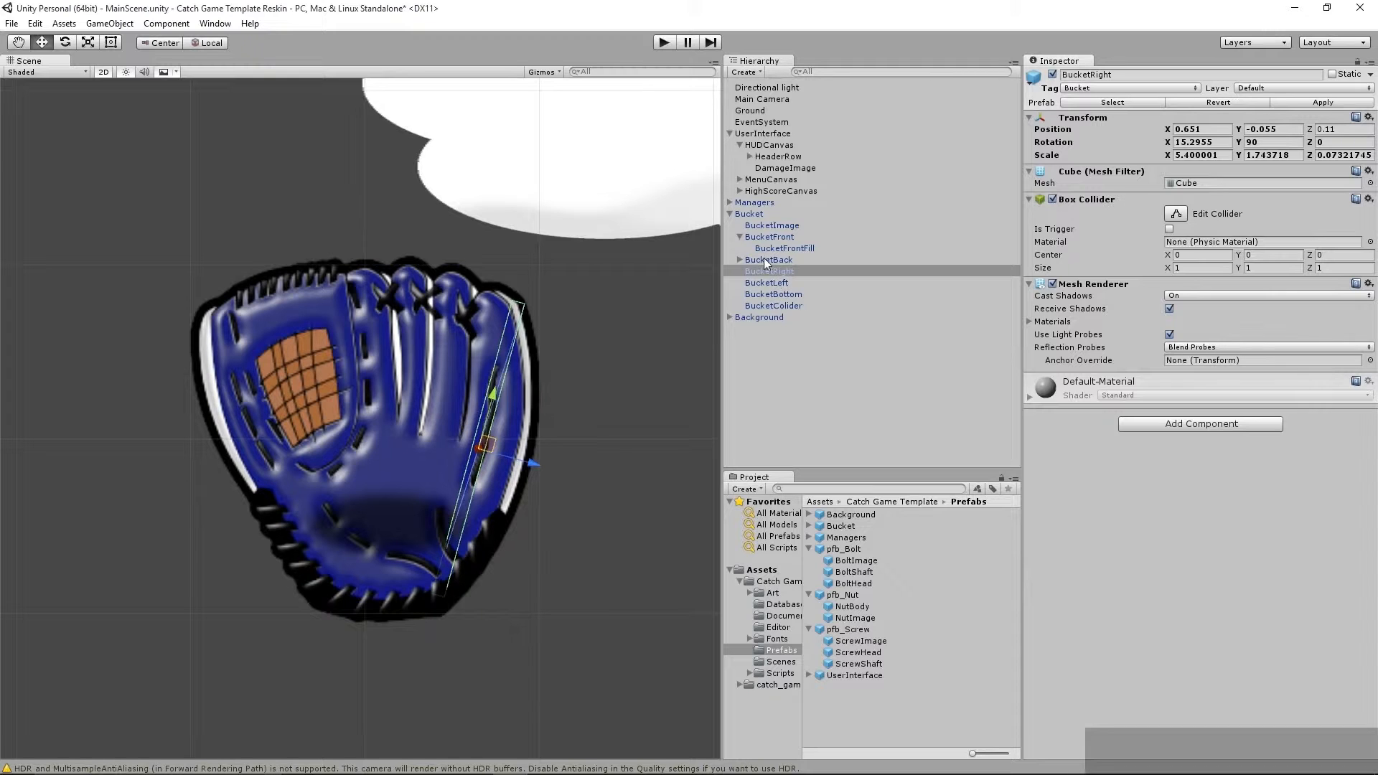
Step: Tilt BucketLeft to about 336.8° on X and move it to about X -0.582, Y -0.067, following the glove's left edge
{"action": "left_click", "coordinate": [765, 284]}
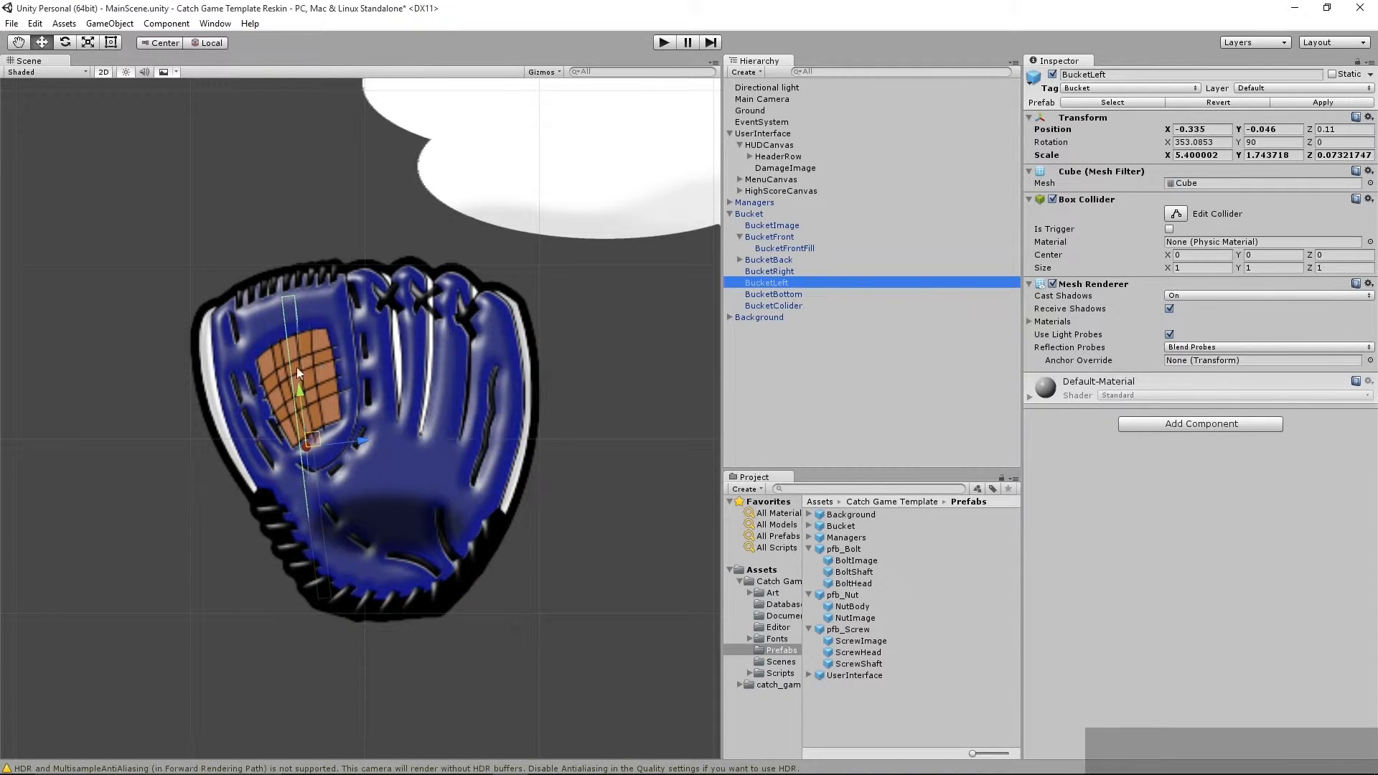
{"action": "left_click", "coordinate": [66, 42]}
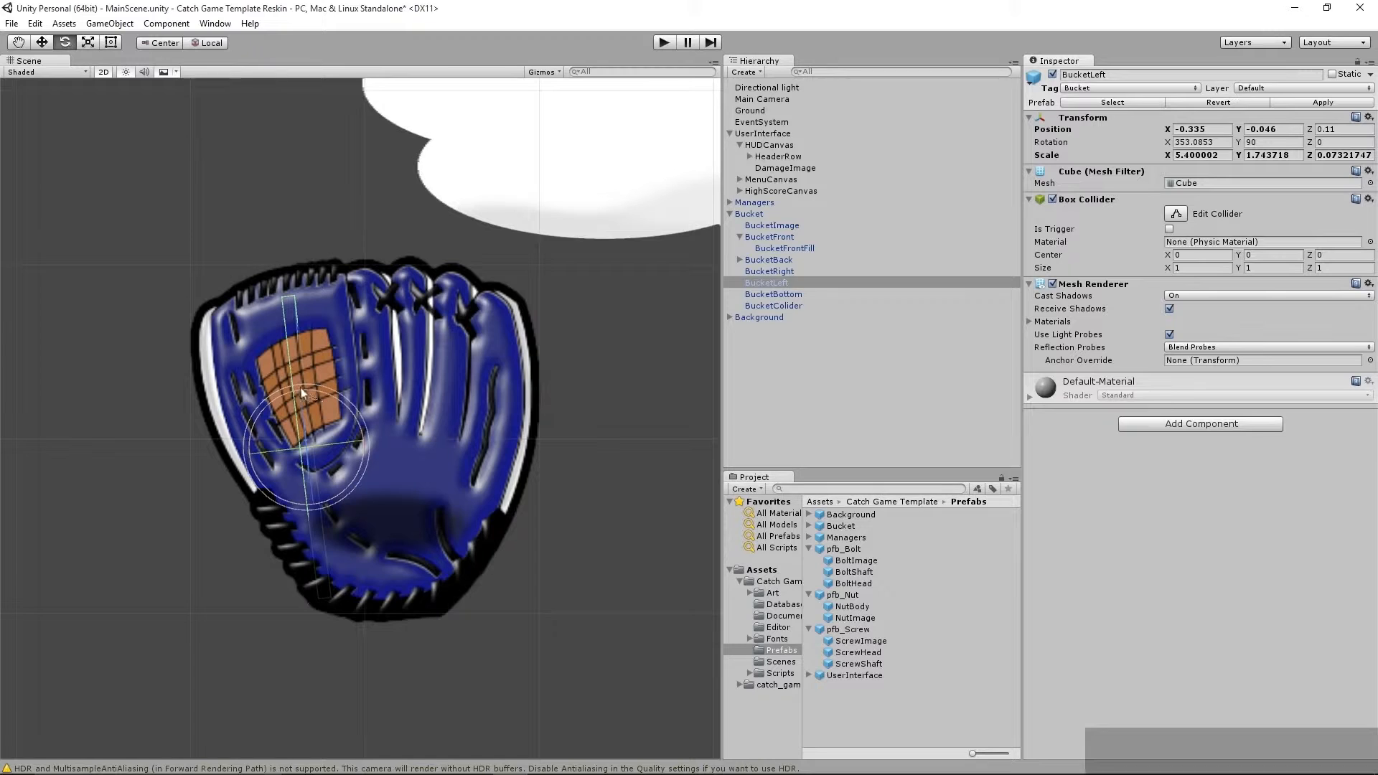
{"action": "left_click_drag", "start_coordinate": [285, 392], "coordinate": [257, 402]}
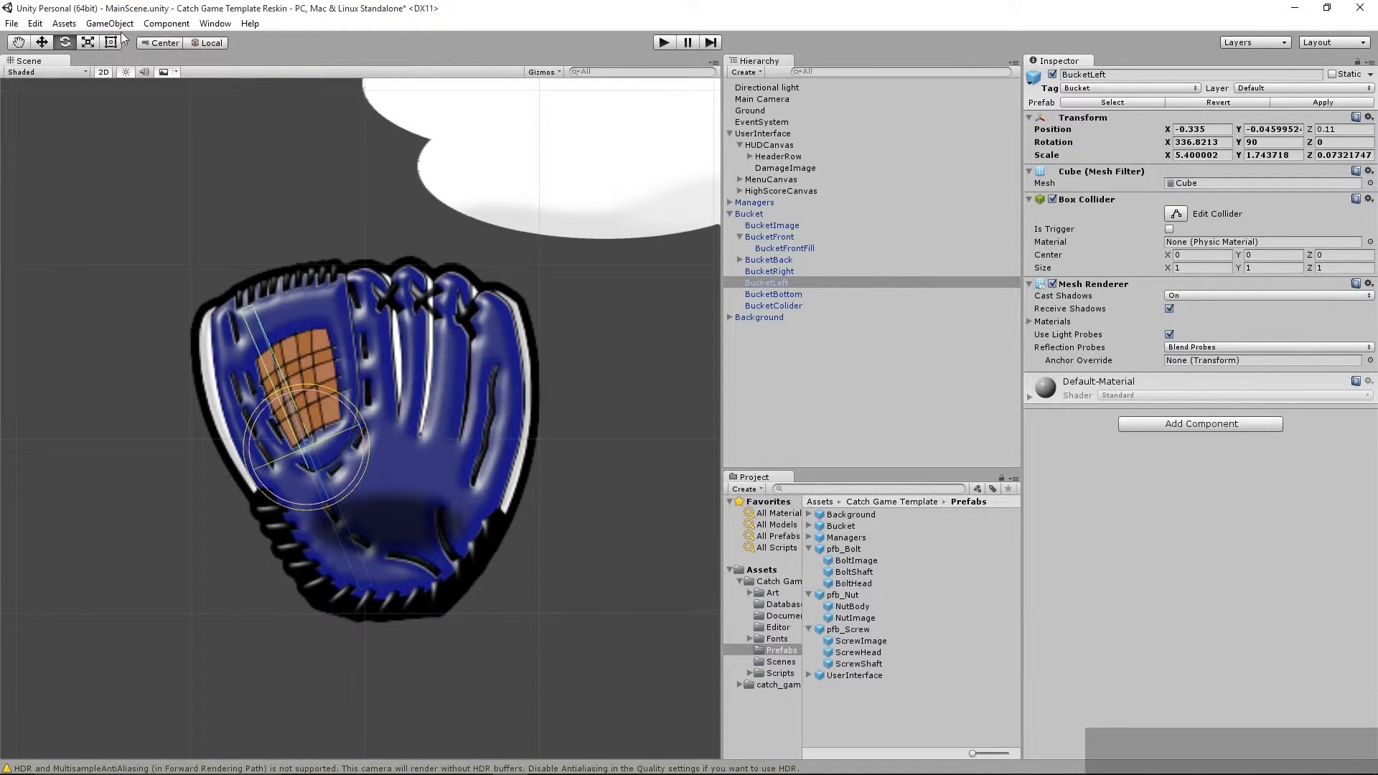
{"action": "left_click", "coordinate": [50, 43]}
{"action": "left_click", "coordinate": [46, 43]}
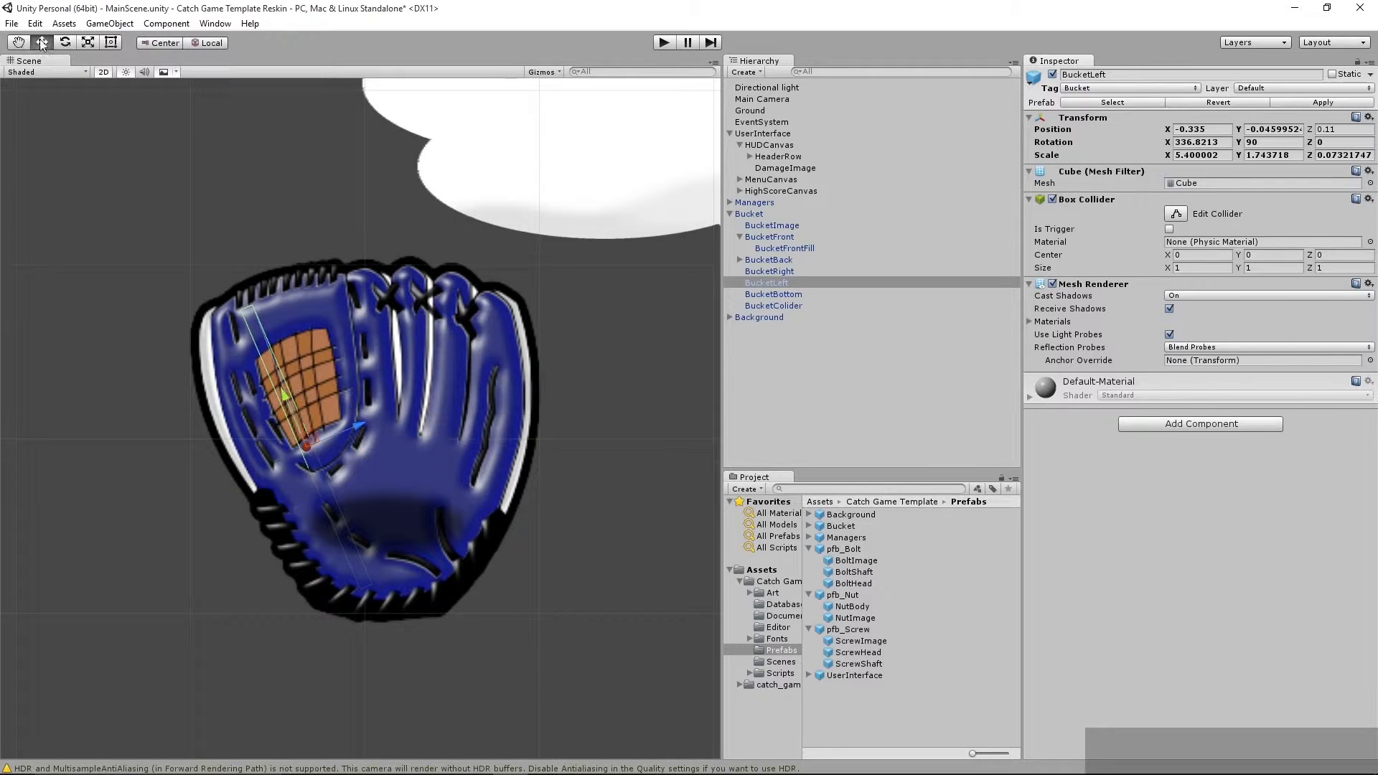
{"action": "left_click_drag", "start_coordinate": [310, 442], "coordinate": [272, 451]}
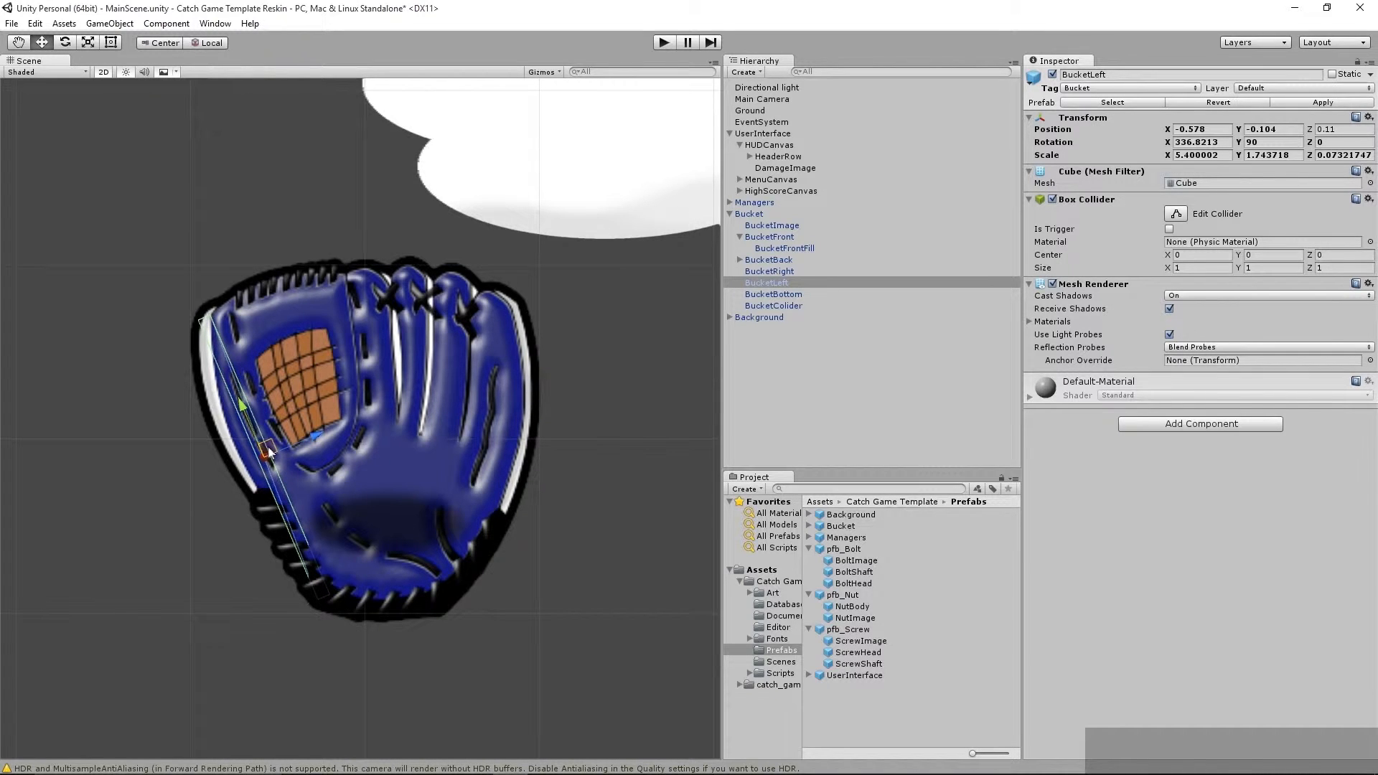
{"action": "left_click_drag", "start_coordinate": [268, 448], "coordinate": [267, 440]}
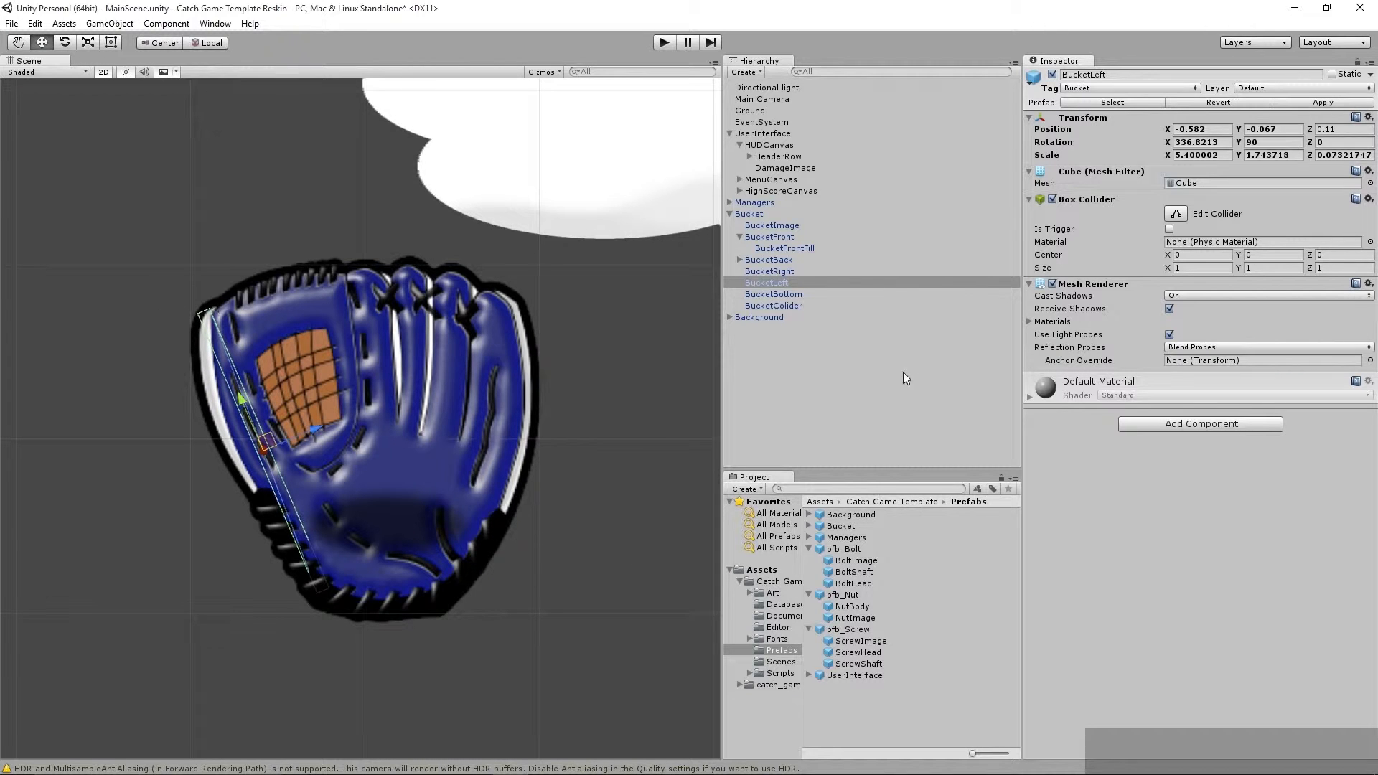
Step: Widen BucketFrontFill and BucketBackFill together to an X scale of about 2.103 at X -0.06, spanning the gap between the bucket's side walls
{"action": "left_click", "coordinate": [103, 72]}
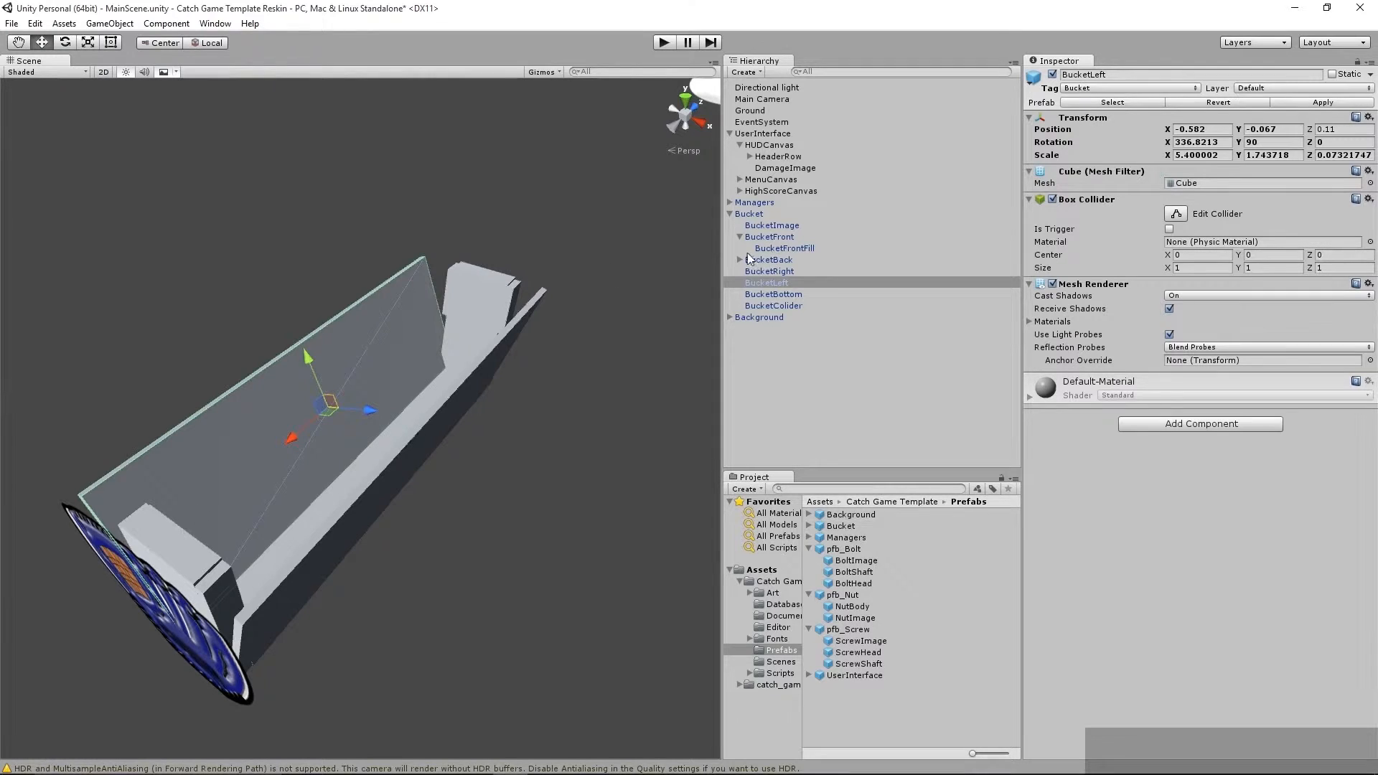
{"action": "left_click", "coordinate": [740, 240]}
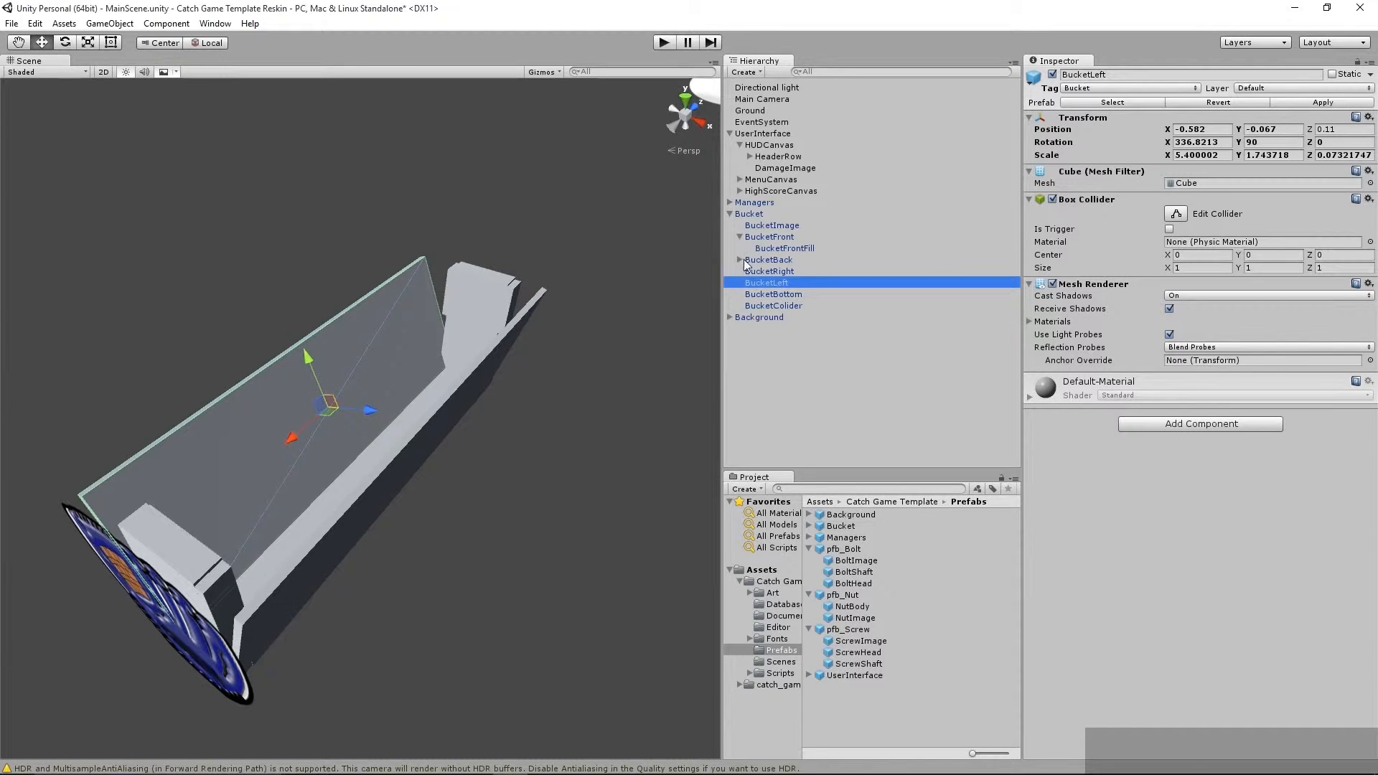
{"action": "left_click", "coordinate": [740, 261]}
{"action": "left_click", "coordinate": [797, 248]}
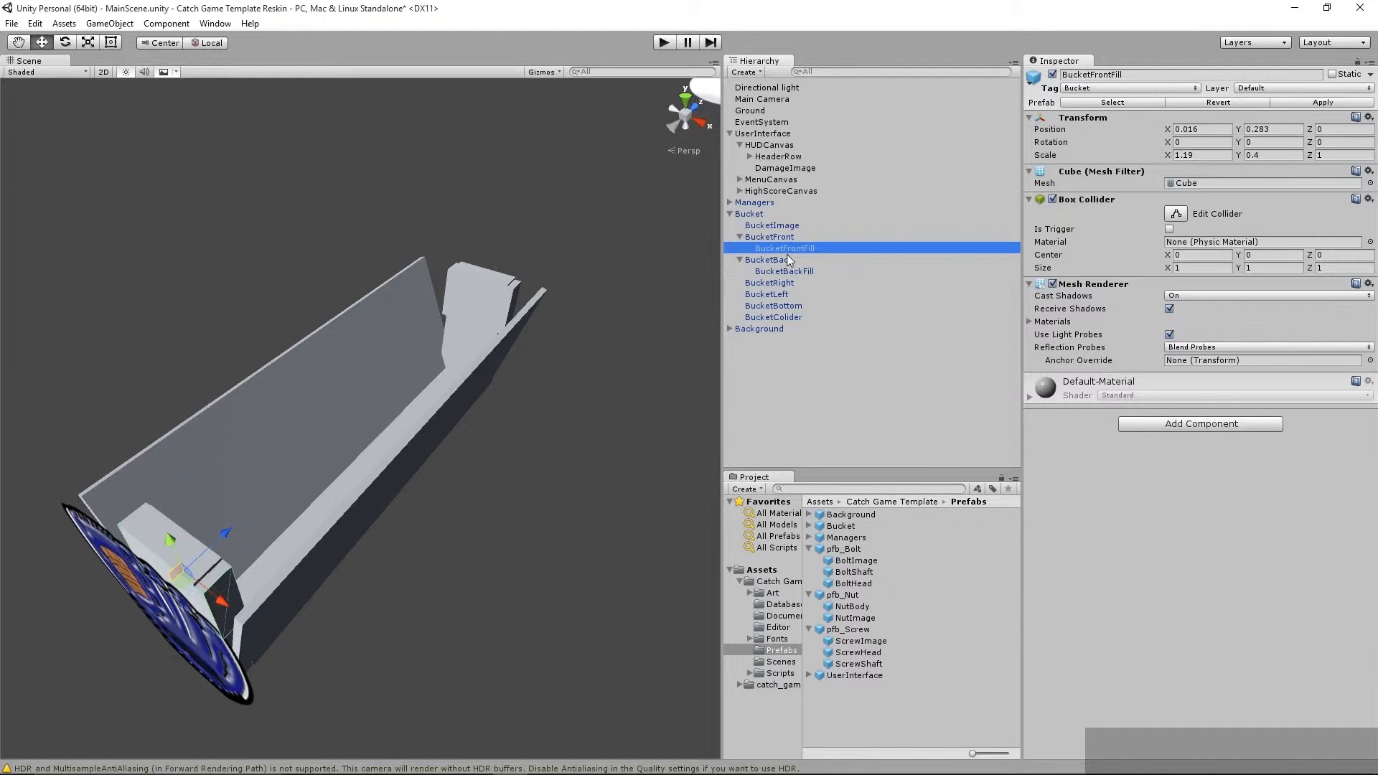
{"action": "left_click", "coordinate": [792, 271], "text": "ctrl"}
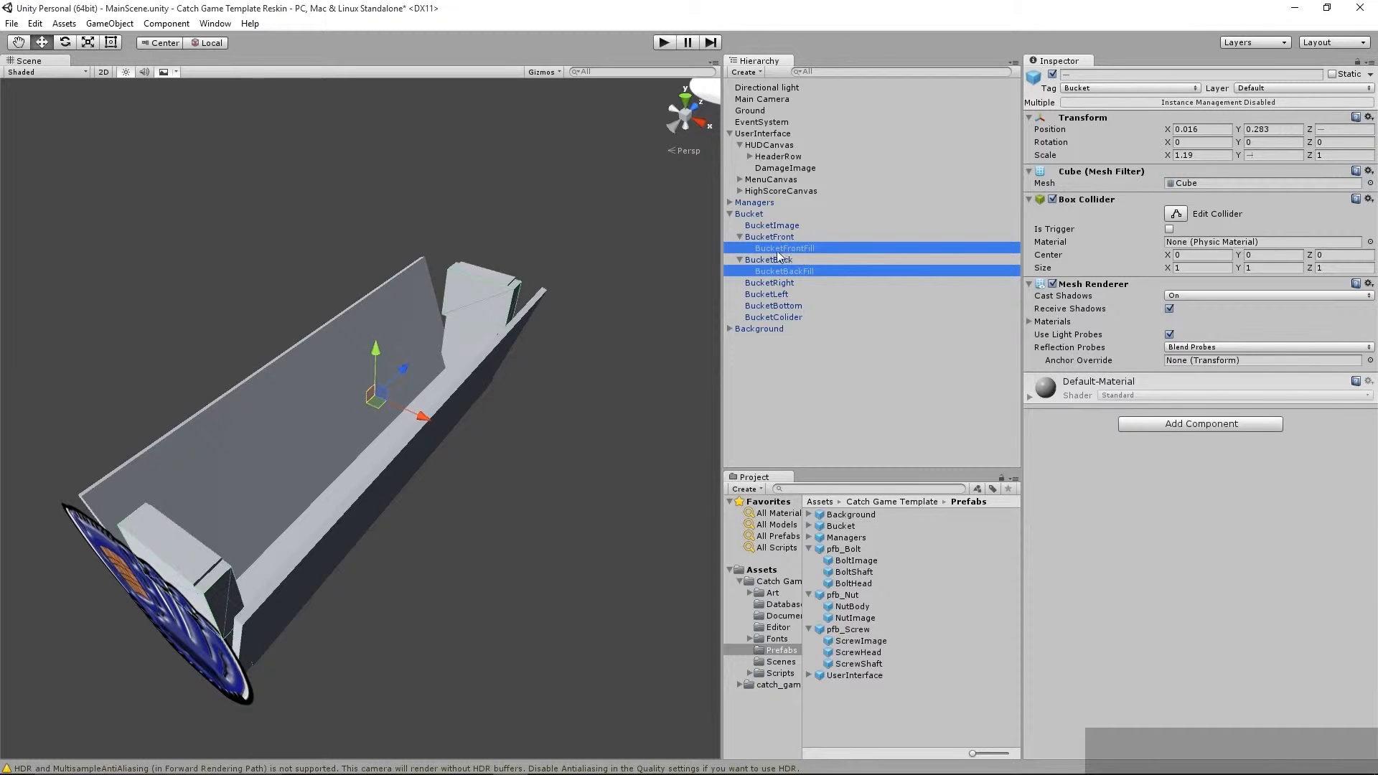
{"action": "left_click", "coordinate": [103, 72]}
{"action": "left_click_drag", "start_coordinate": [412, 398], "coordinate": [440, 402]}
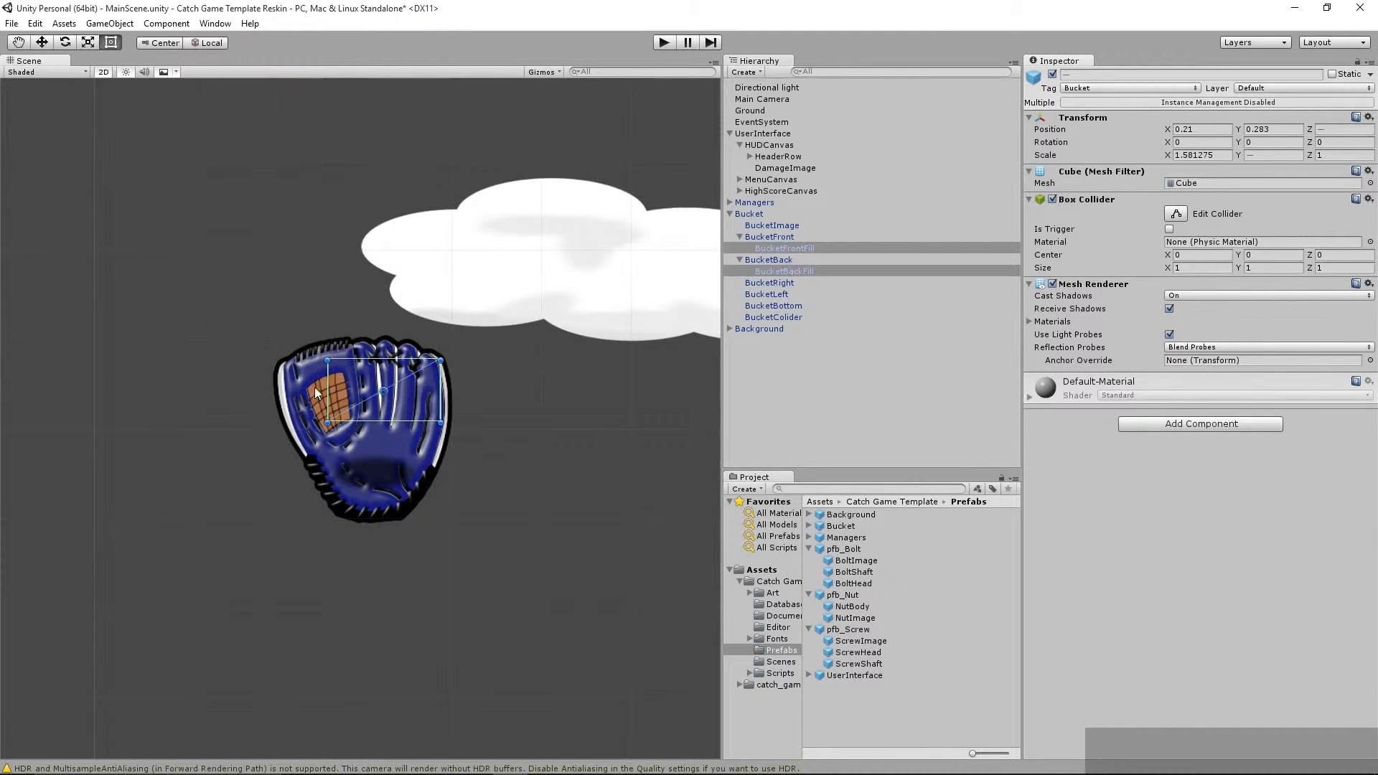
{"action": "left_click_drag", "start_coordinate": [328, 391], "coordinate": [293, 385]}
{"action": "left_click", "coordinate": [106, 71]}
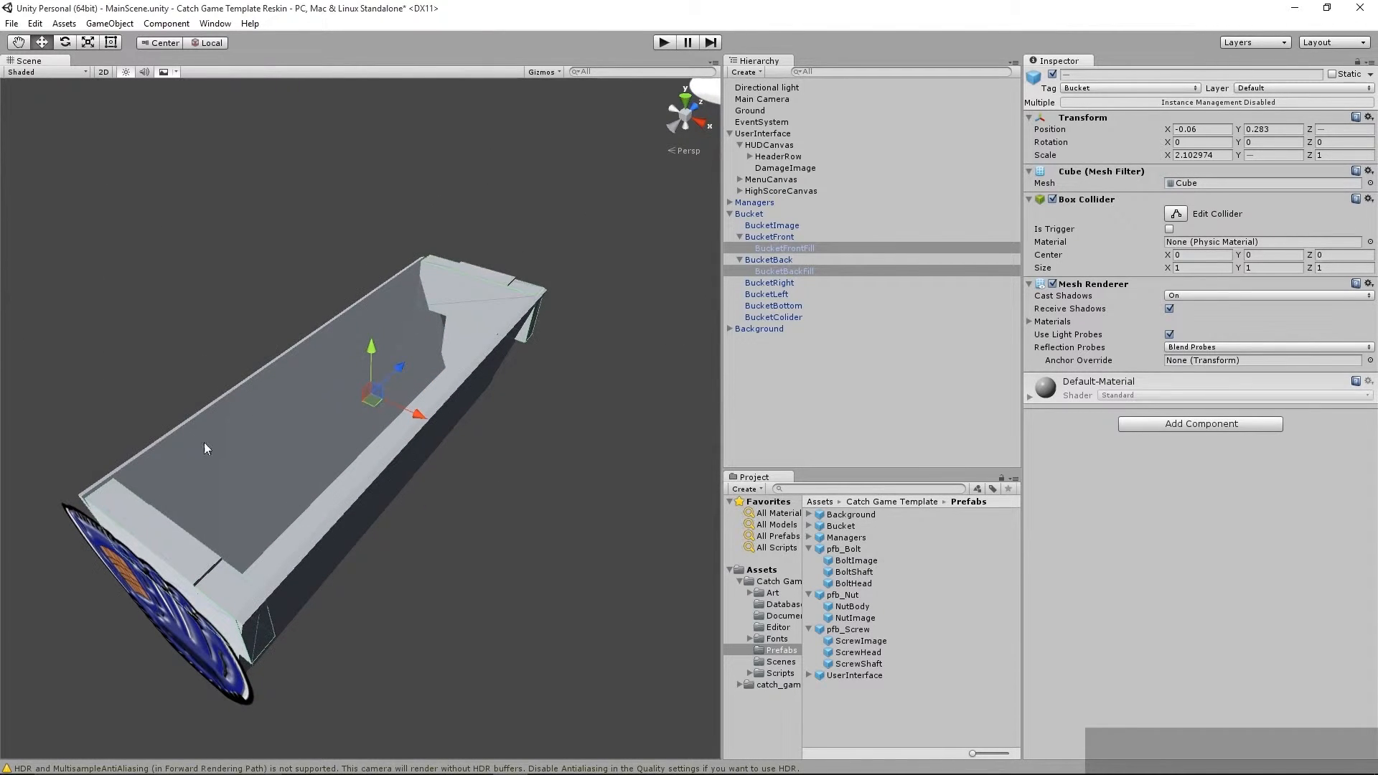
{"action": "right_click_drag", "start_coordinate": [497, 496], "coordinate": [512, 444]}
{"action": "middle_click_drag", "start_coordinate": [431, 606], "coordinate": [504, 540]}
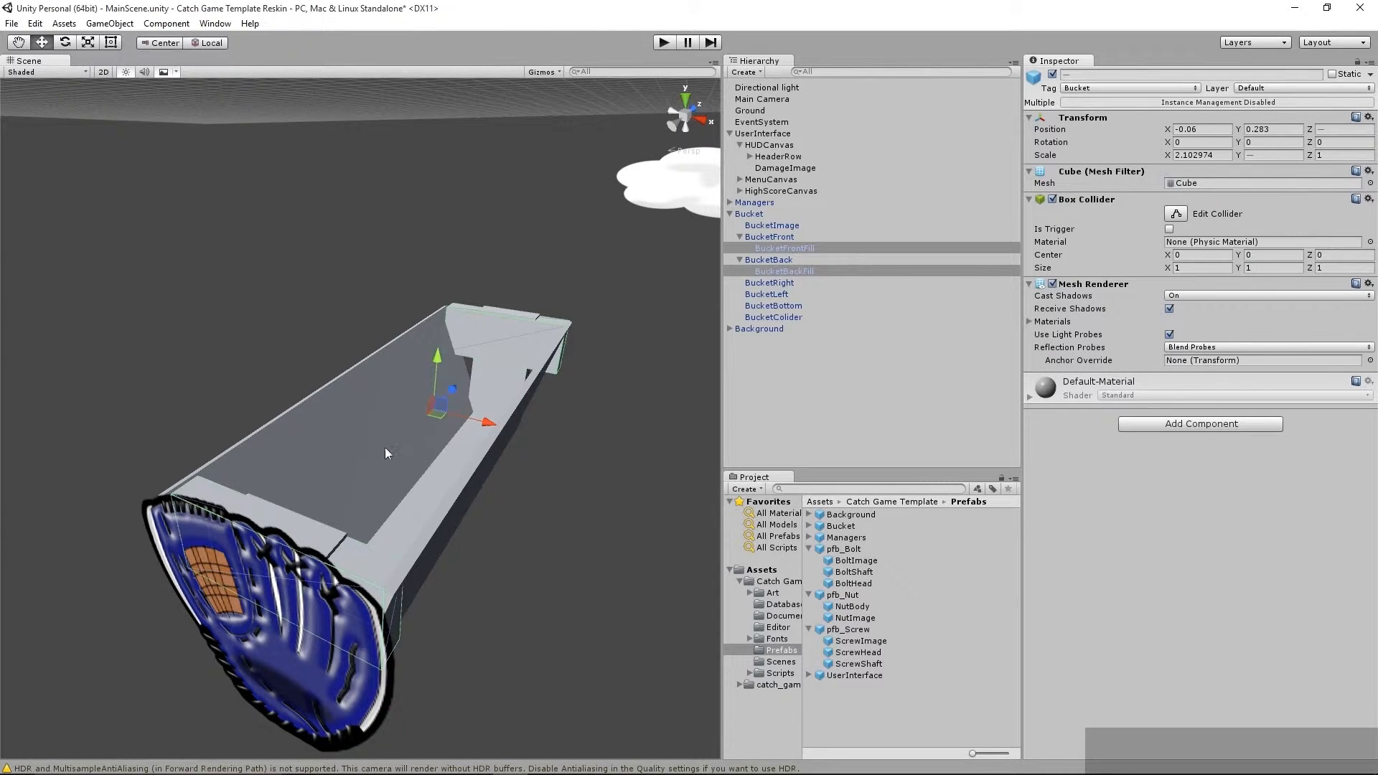
Step: Check the BucketColider, play-test the game to examine how the glove catches falling objects, and stop the game
{"action": "left_click", "coordinate": [793, 316]}
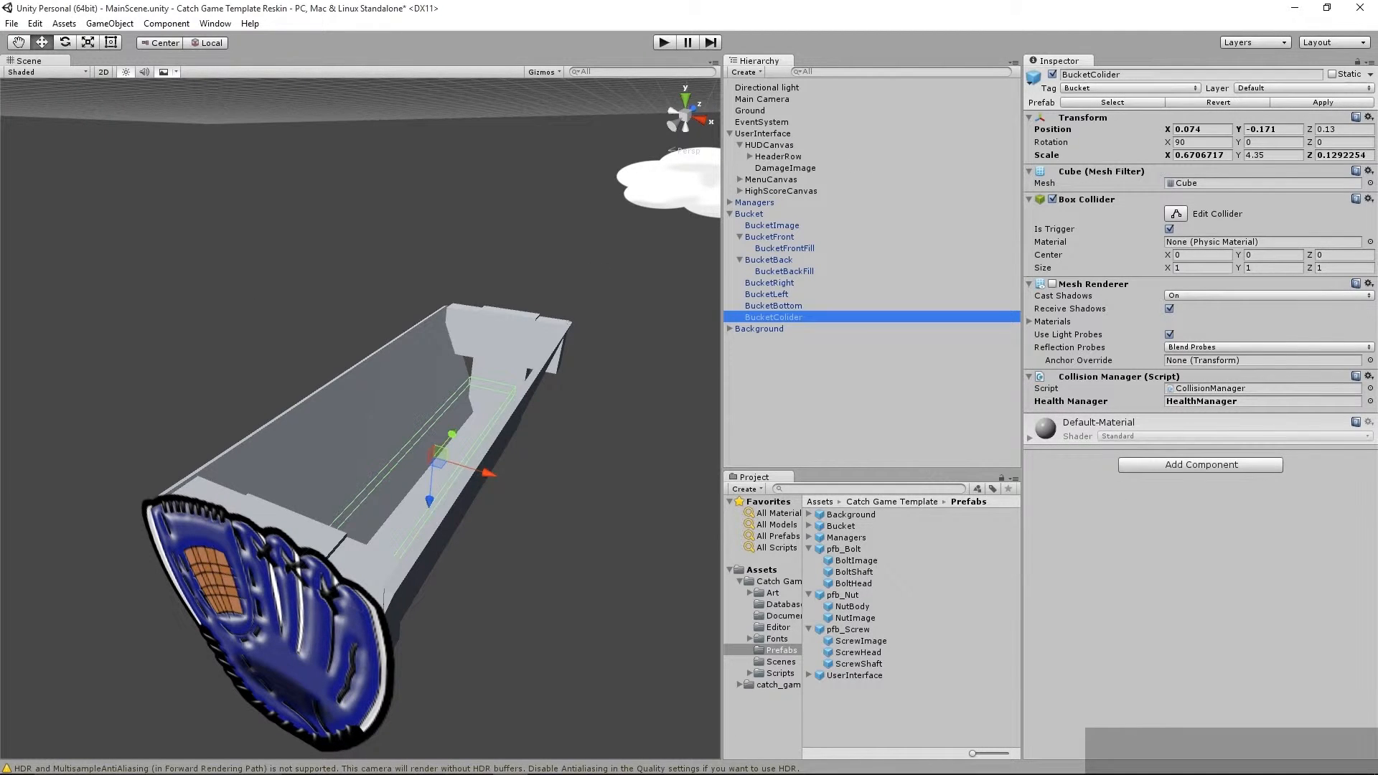
{"action": "left_click", "coordinate": [664, 42]}
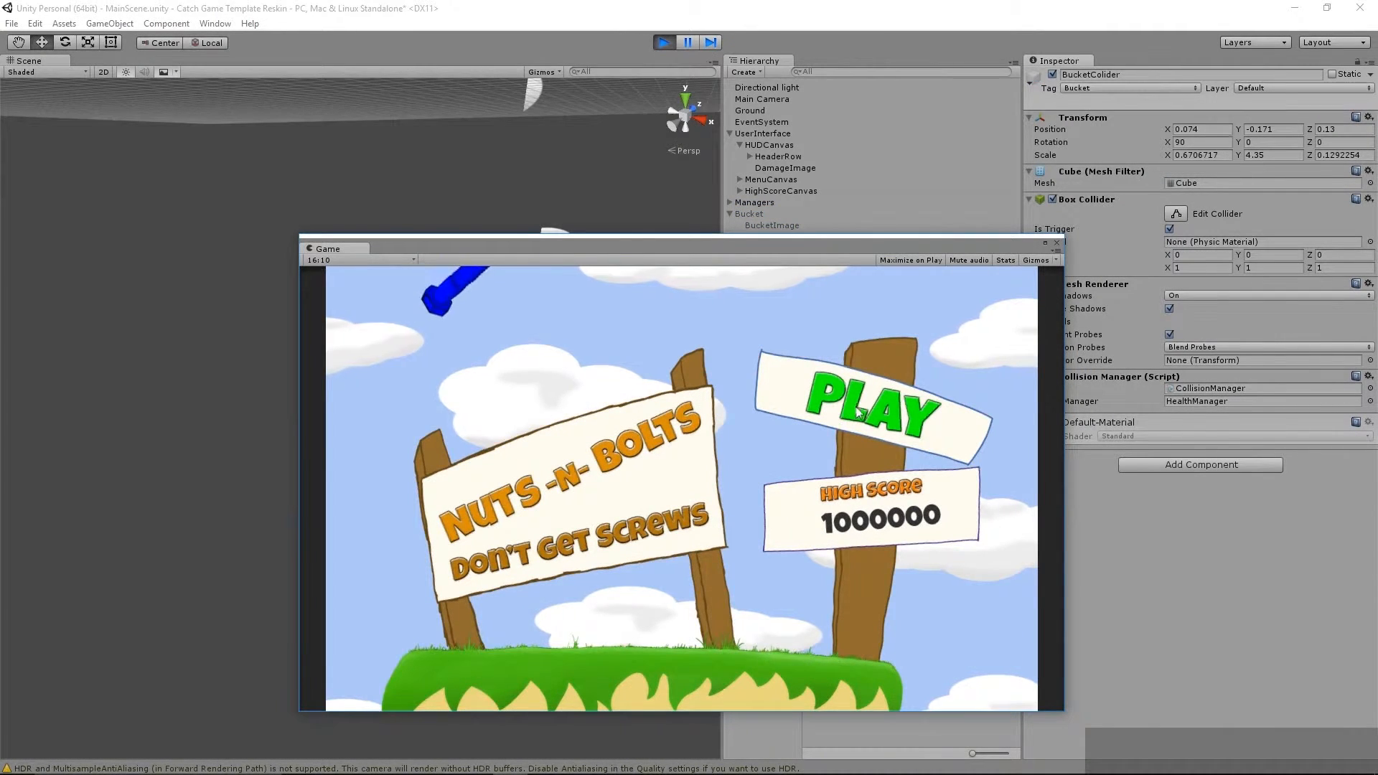
{"action": "left_click", "coordinate": [854, 407]}
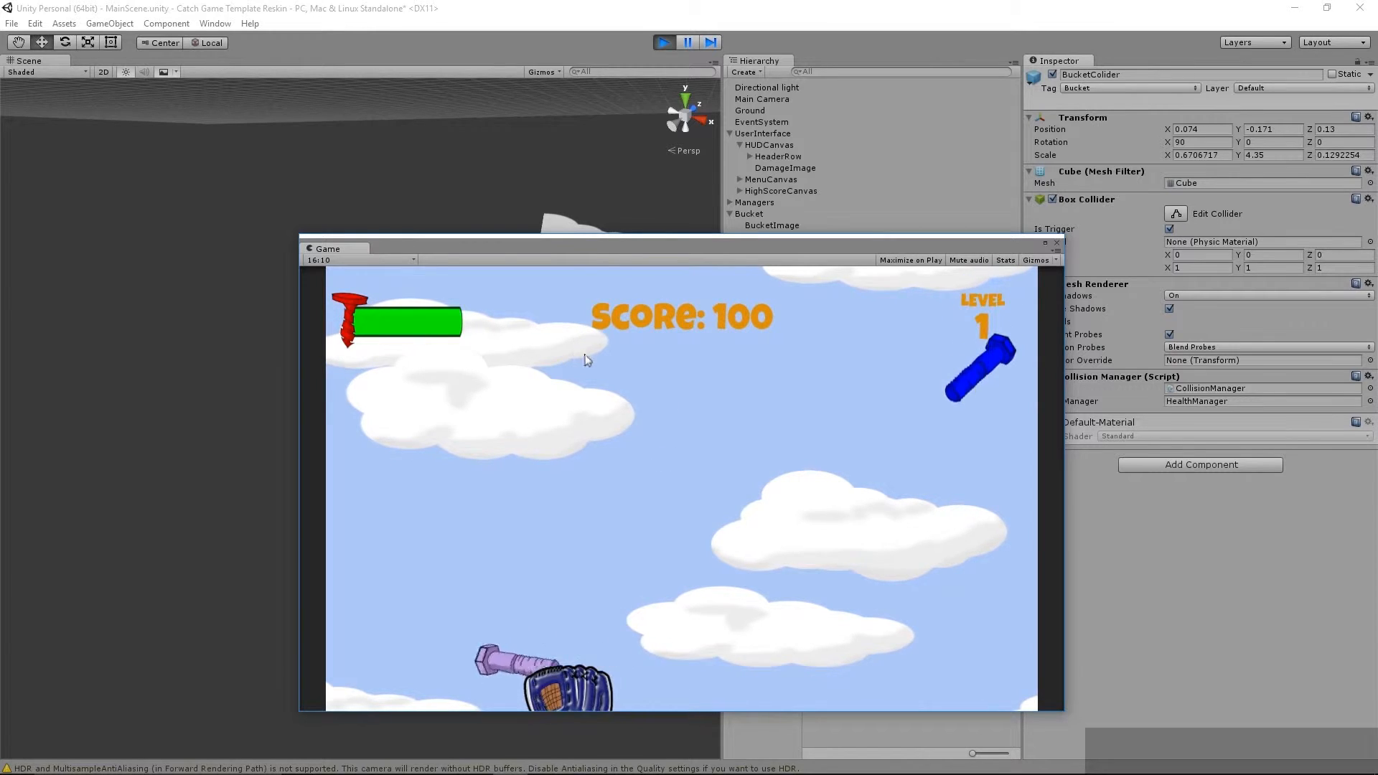
{"action": "left_click", "coordinate": [664, 43]}
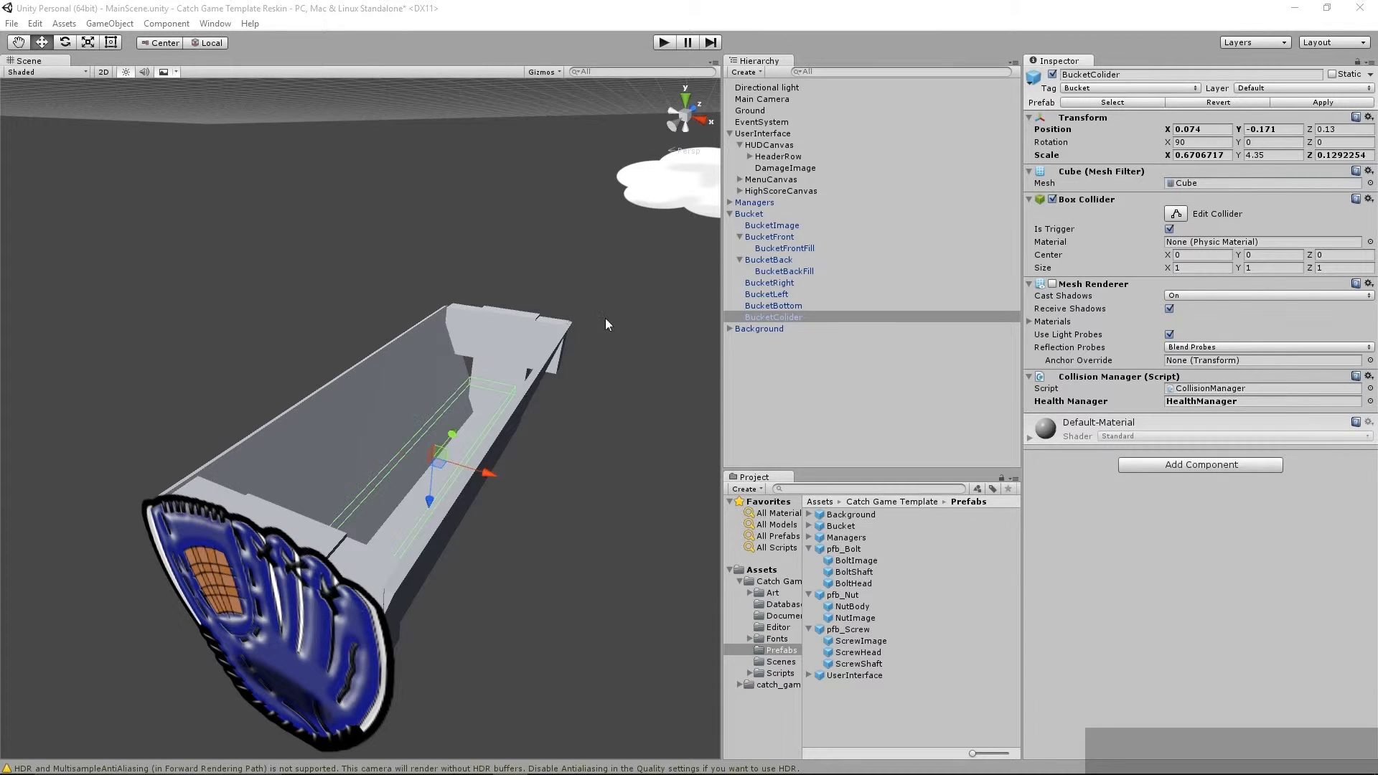
Step: Set BucketImage's Z position to 2.71 so that the glove sits just behind BucketBack
{"action": "left_click", "coordinate": [772, 226]}
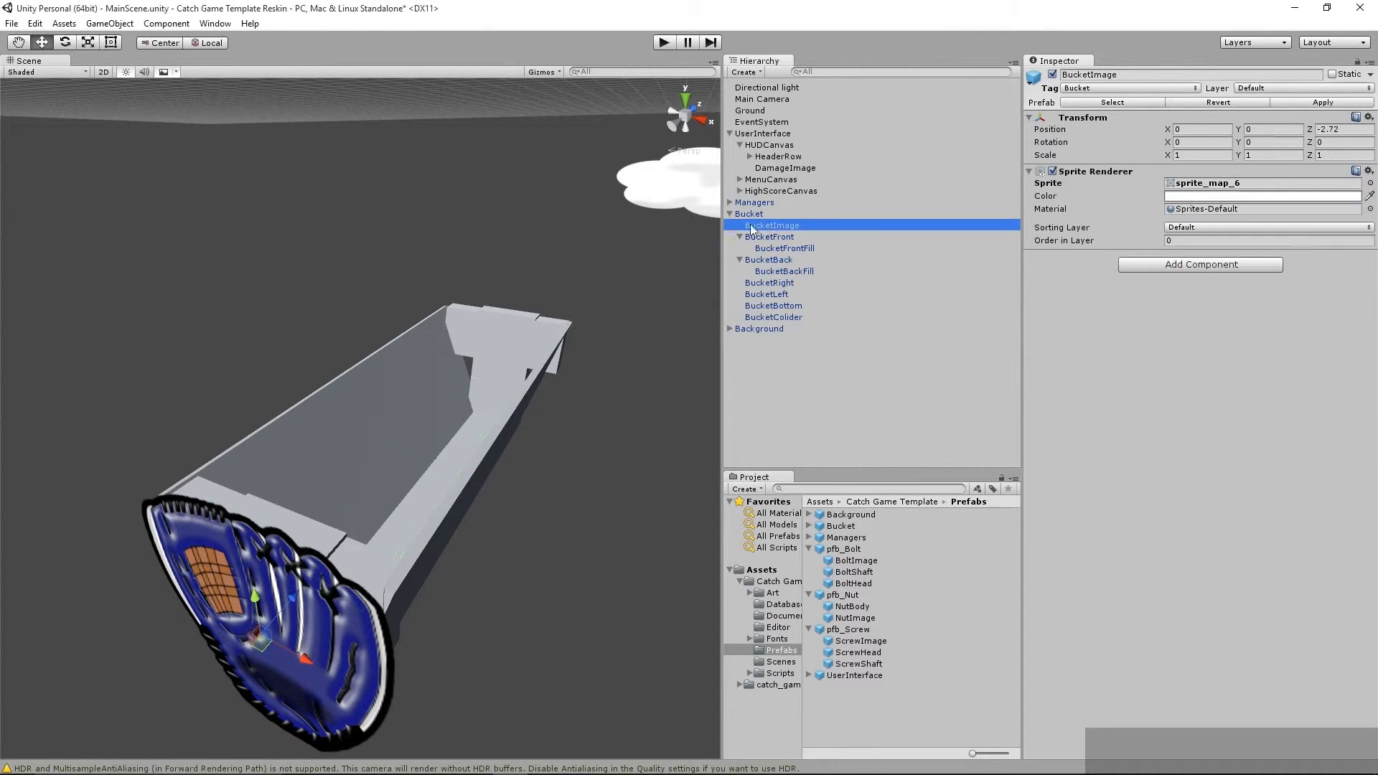
{"action": "left_click", "coordinate": [768, 260]}
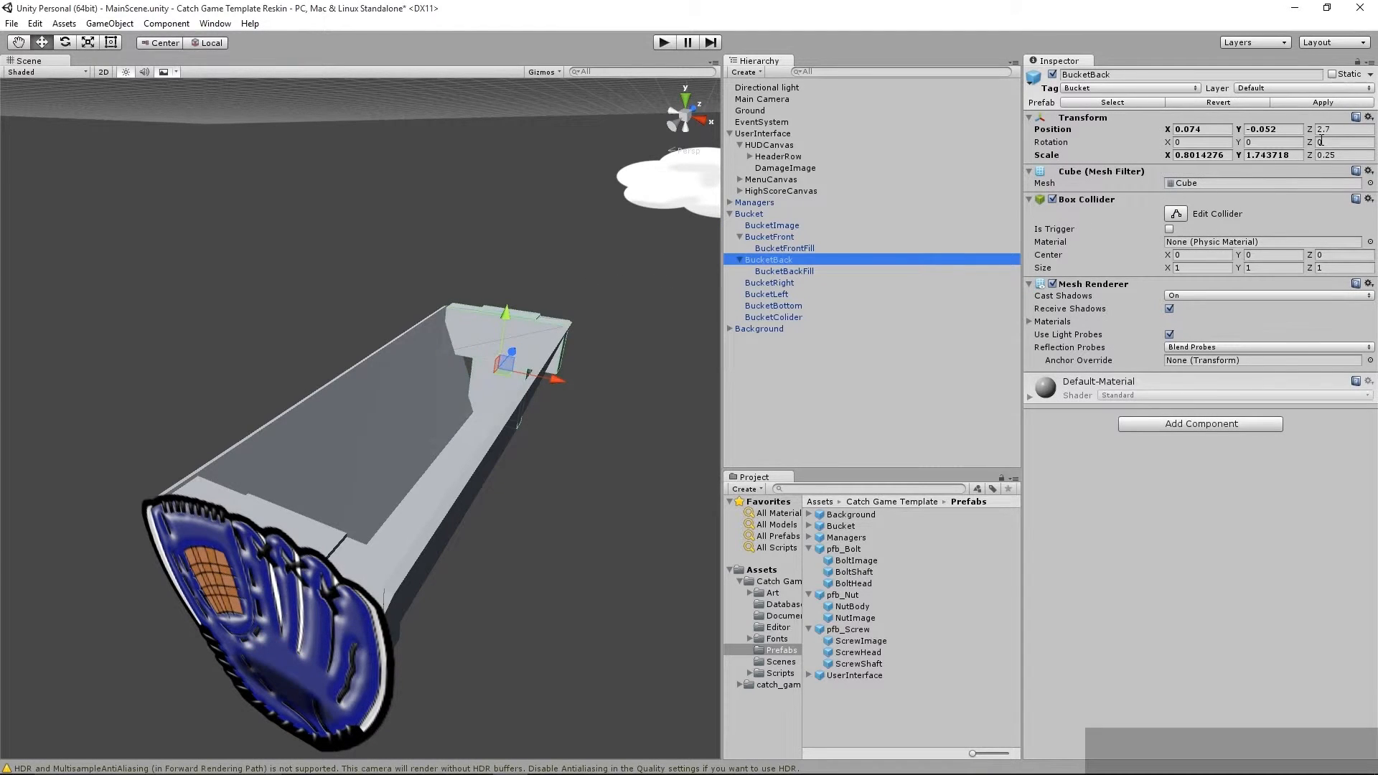
{"action": "left_click", "coordinate": [782, 226]}
{"action": "left_click", "coordinate": [1342, 128]}
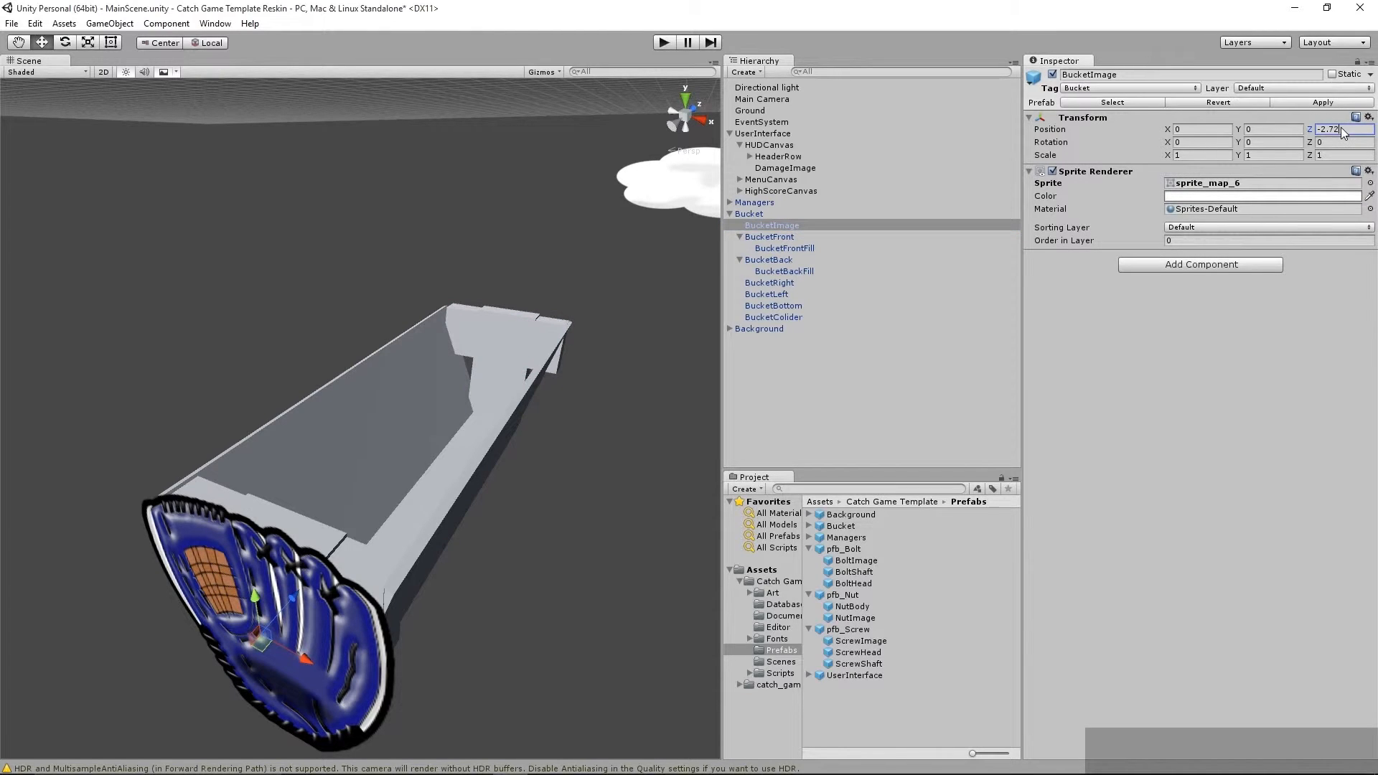
{"action": "type", "text": "2.71"}
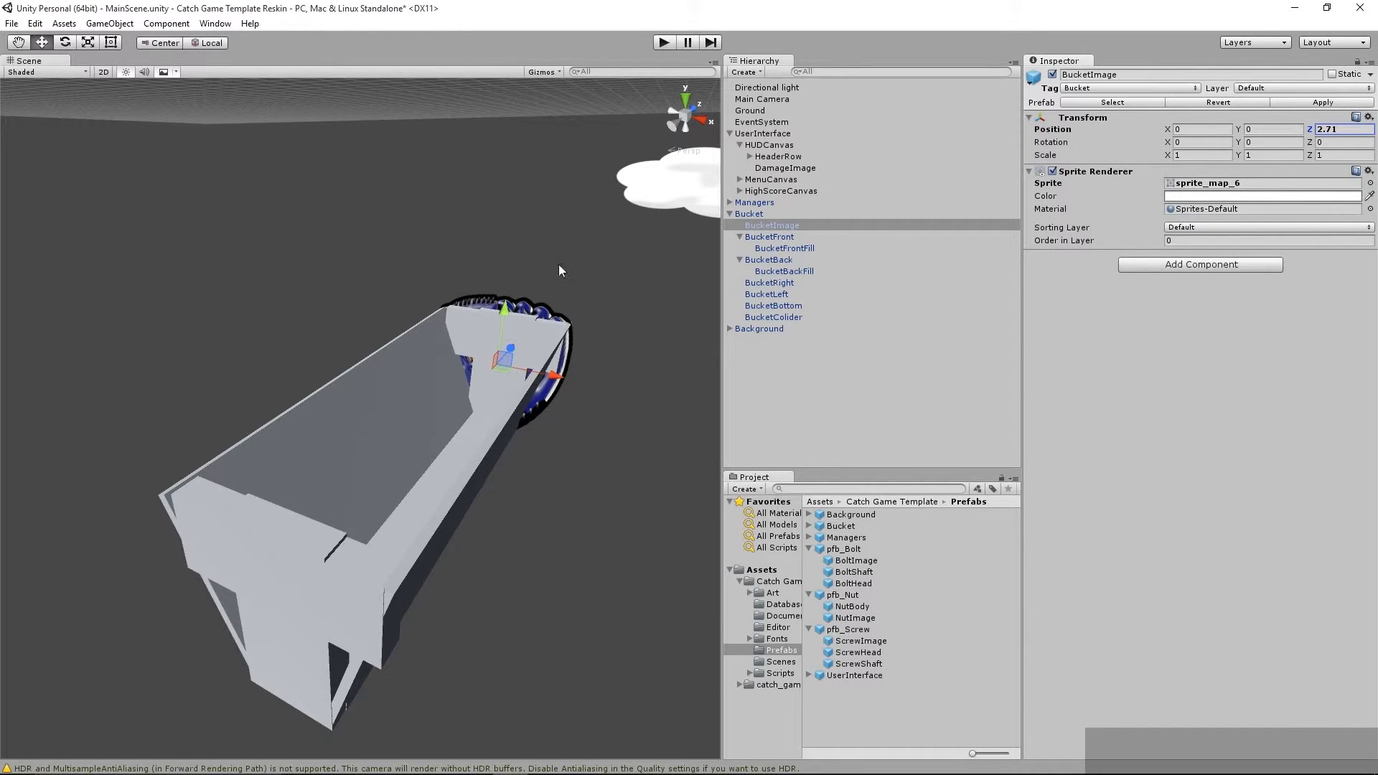
Step: Turn off the Mesh Renderer on all bucket parts from BucketFront to BucketColider and return the scene to 2D
{"action": "left_click", "coordinate": [782, 238]}
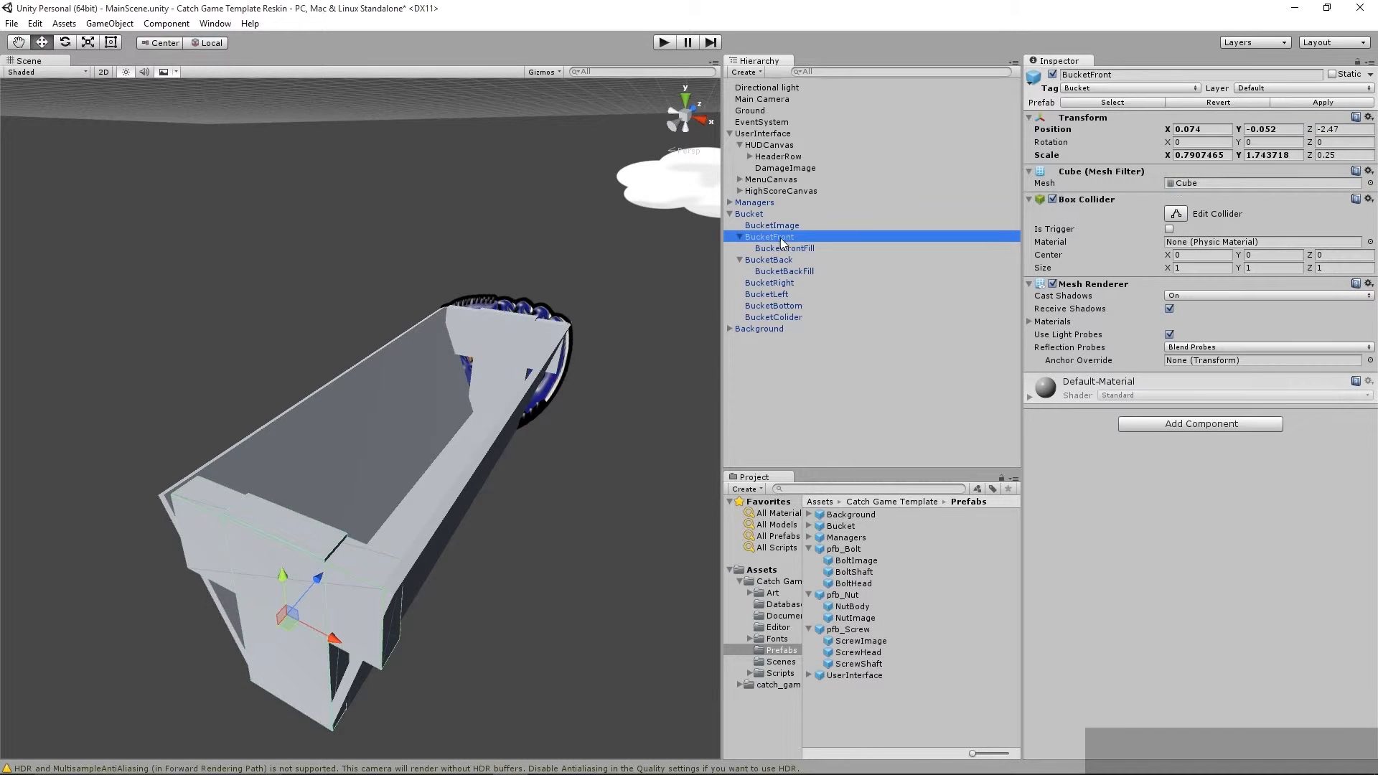
{"action": "left_click", "coordinate": [777, 316], "text": "shift"}
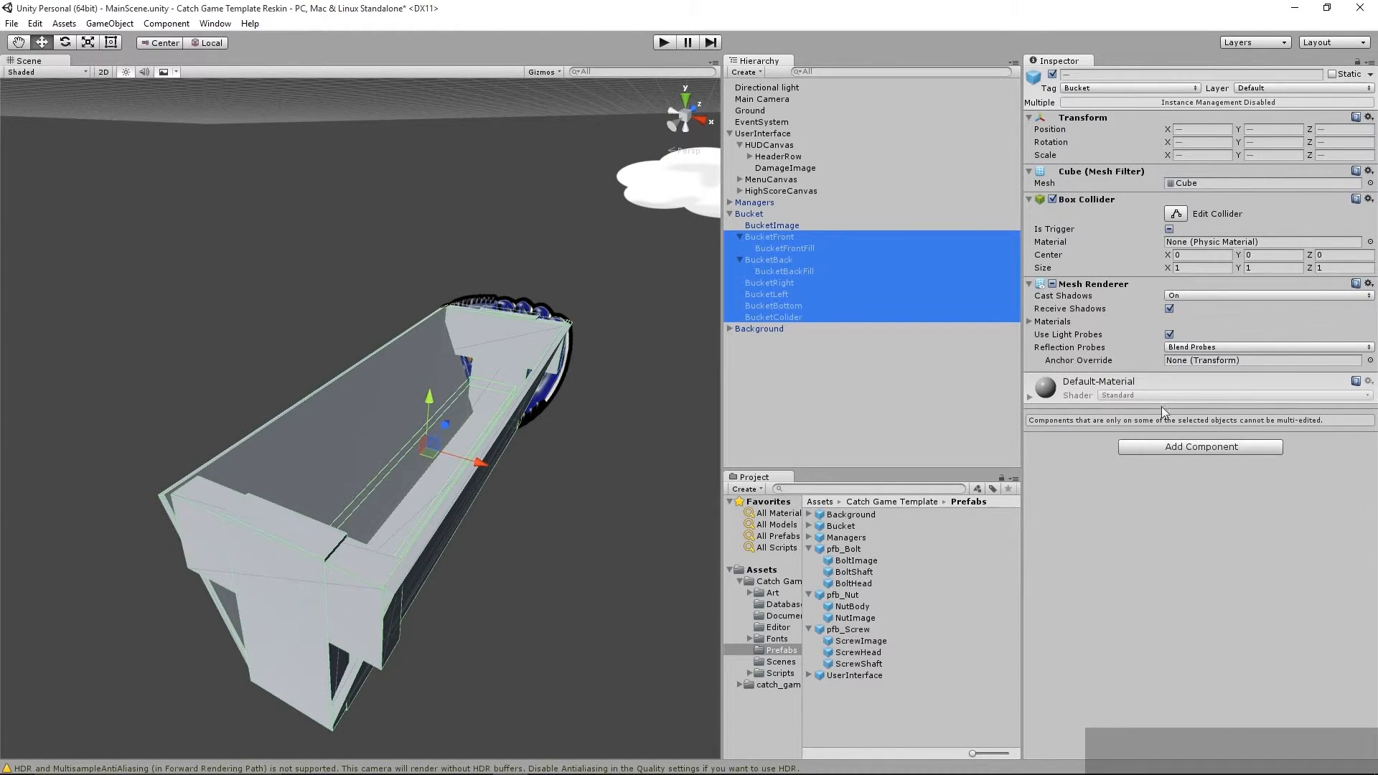
{"action": "left_click", "coordinate": [1052, 284]}
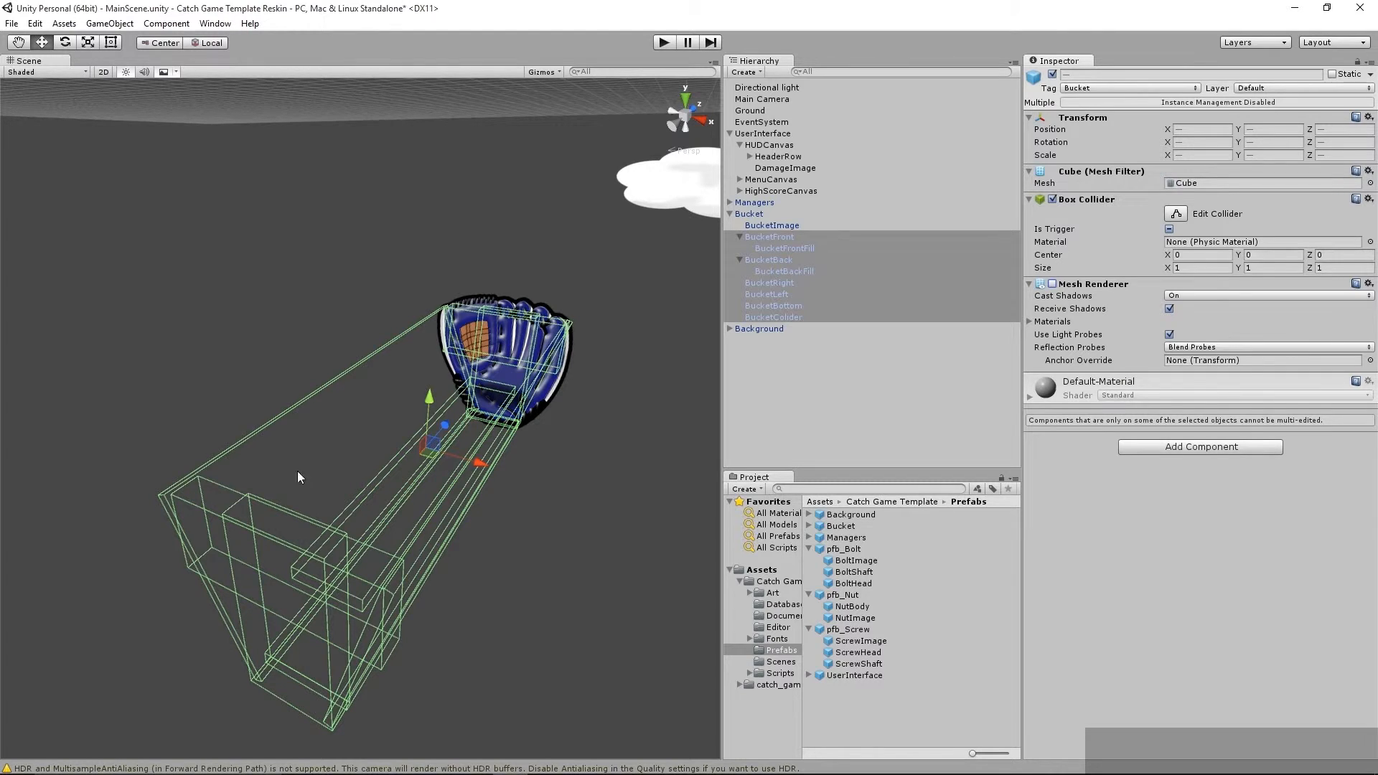
{"action": "left_click", "coordinate": [102, 74]}
{"action": "left_click", "coordinate": [396, 457]}
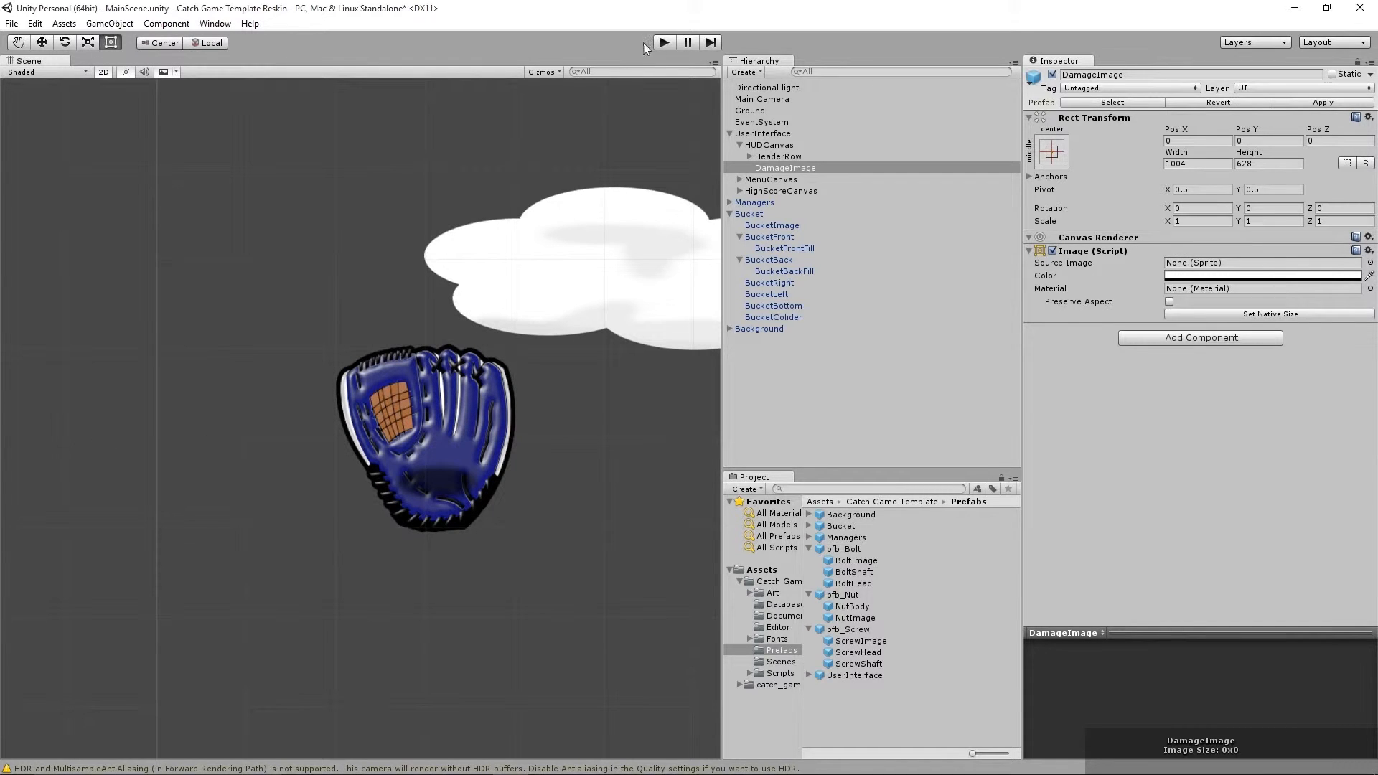
Step: Play-test the game again to examine catching with the glove behind the falling objects, and stop it
{"action": "left_click", "coordinate": [664, 41]}
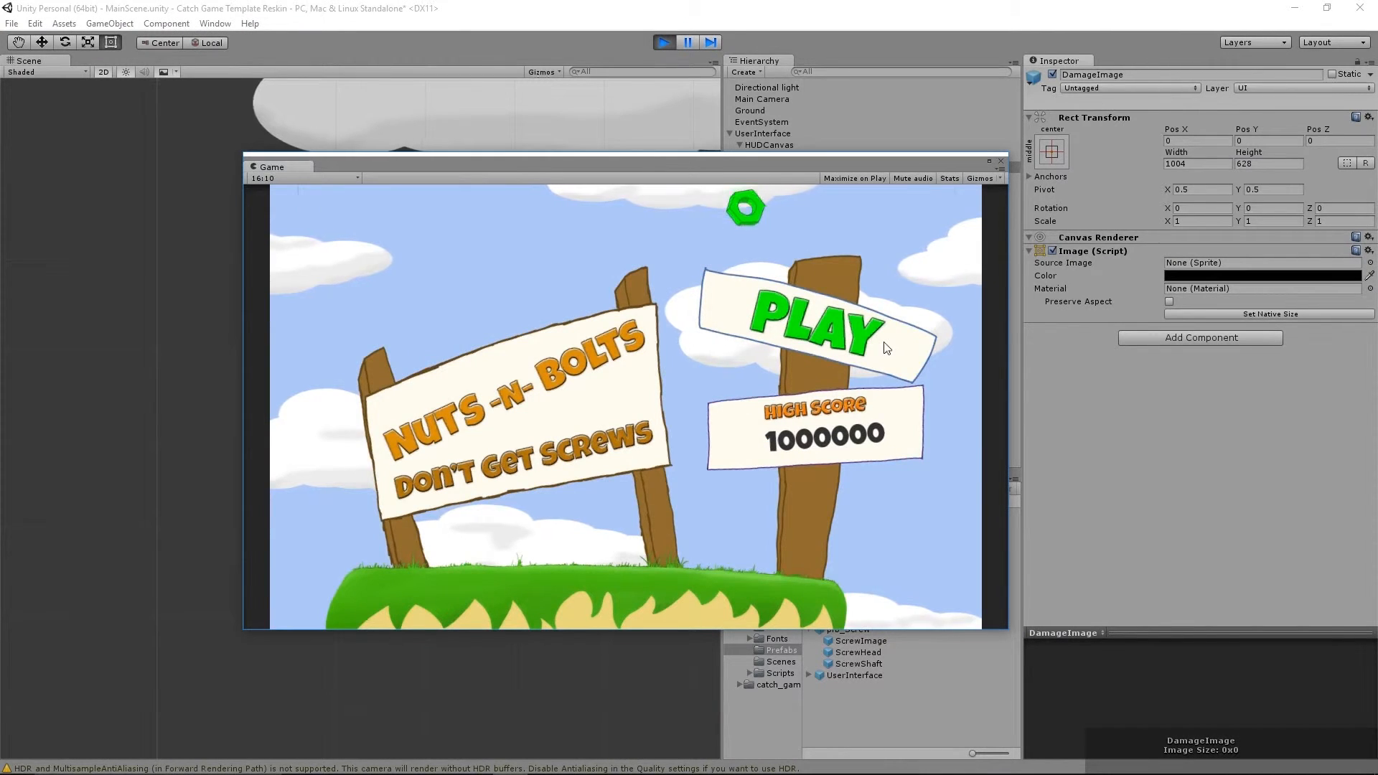
{"action": "left_click", "coordinate": [887, 348]}
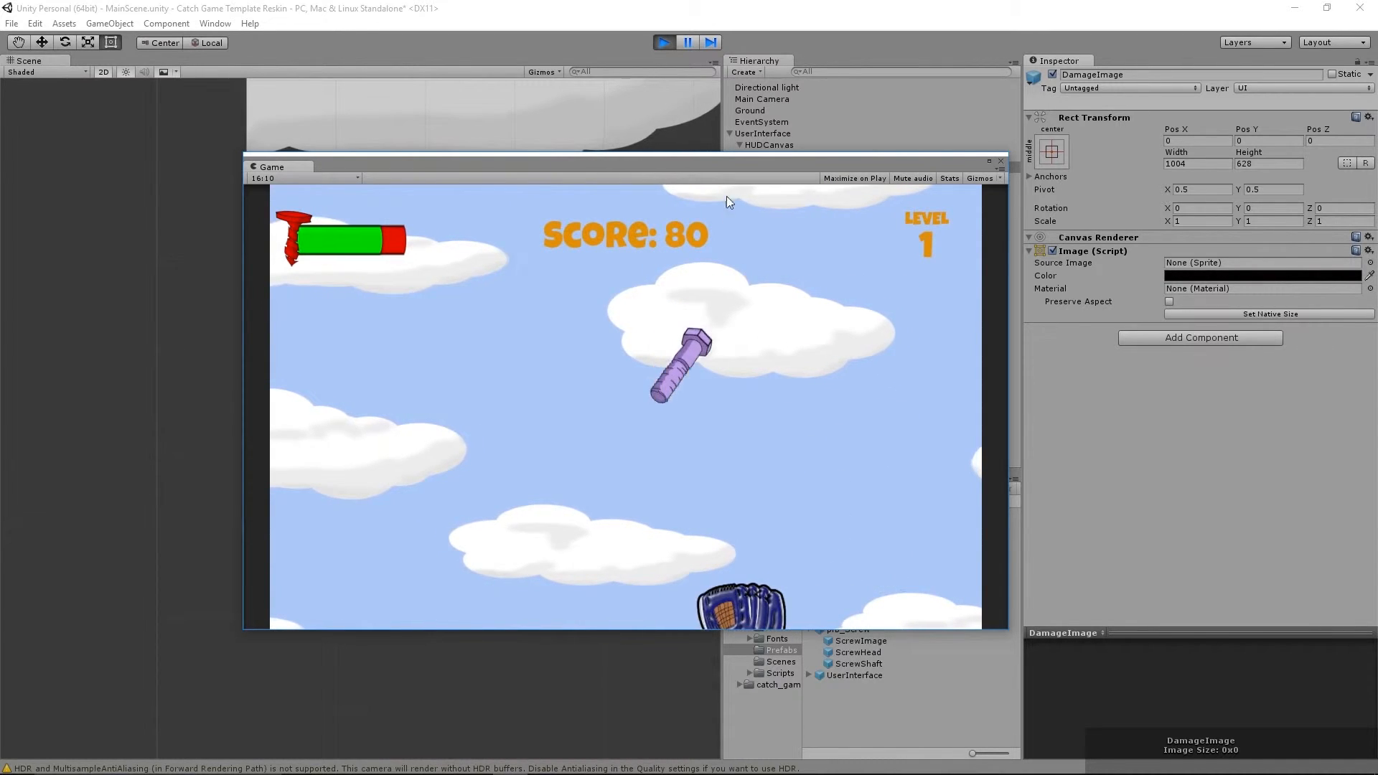
{"action": "left_click", "coordinate": [664, 42]}
Step: Move the floating Game view clear of the scene and deactivate the UserInterface object
{"action": "left_click_drag", "start_coordinate": [614, 169], "coordinate": [1181, 275]}
{"action": "left_click", "coordinate": [1089, 419]}
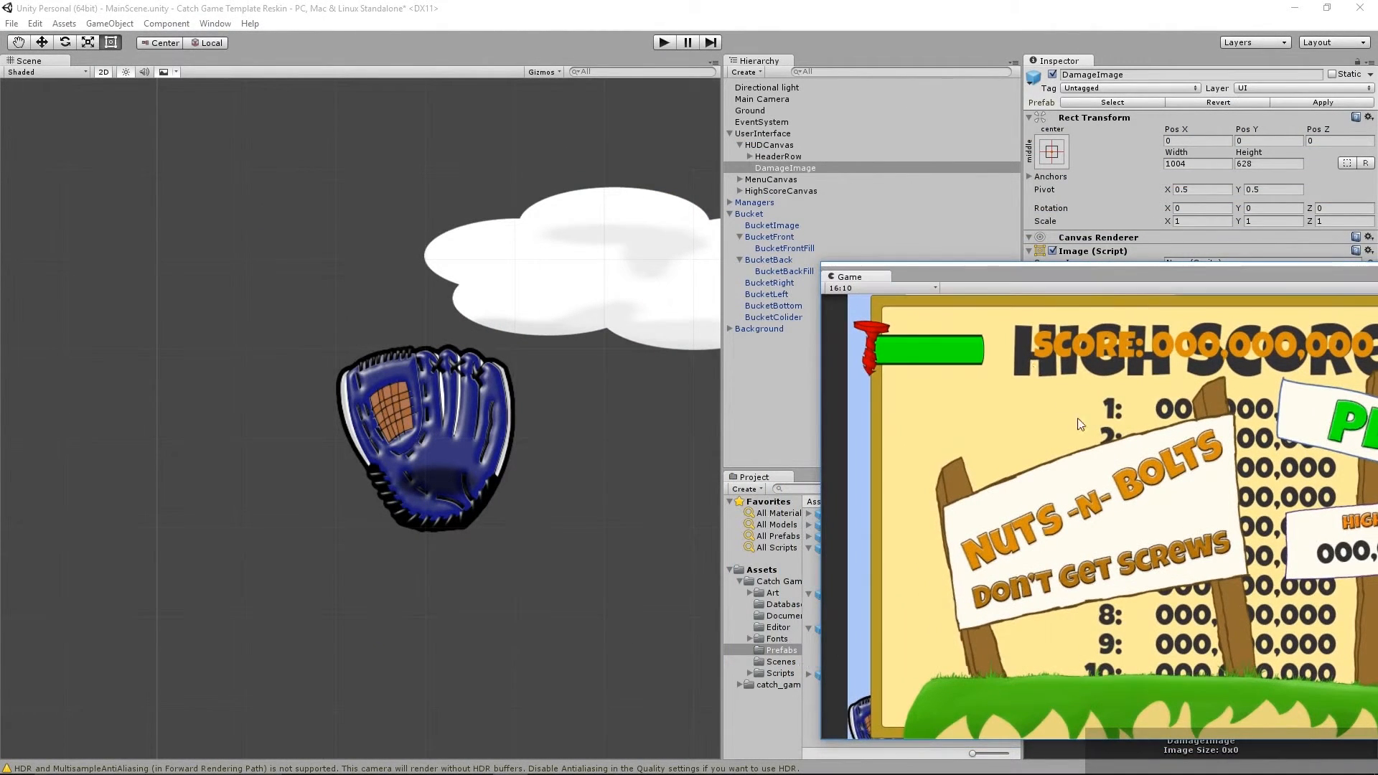
{"action": "left_click", "coordinate": [752, 134]}
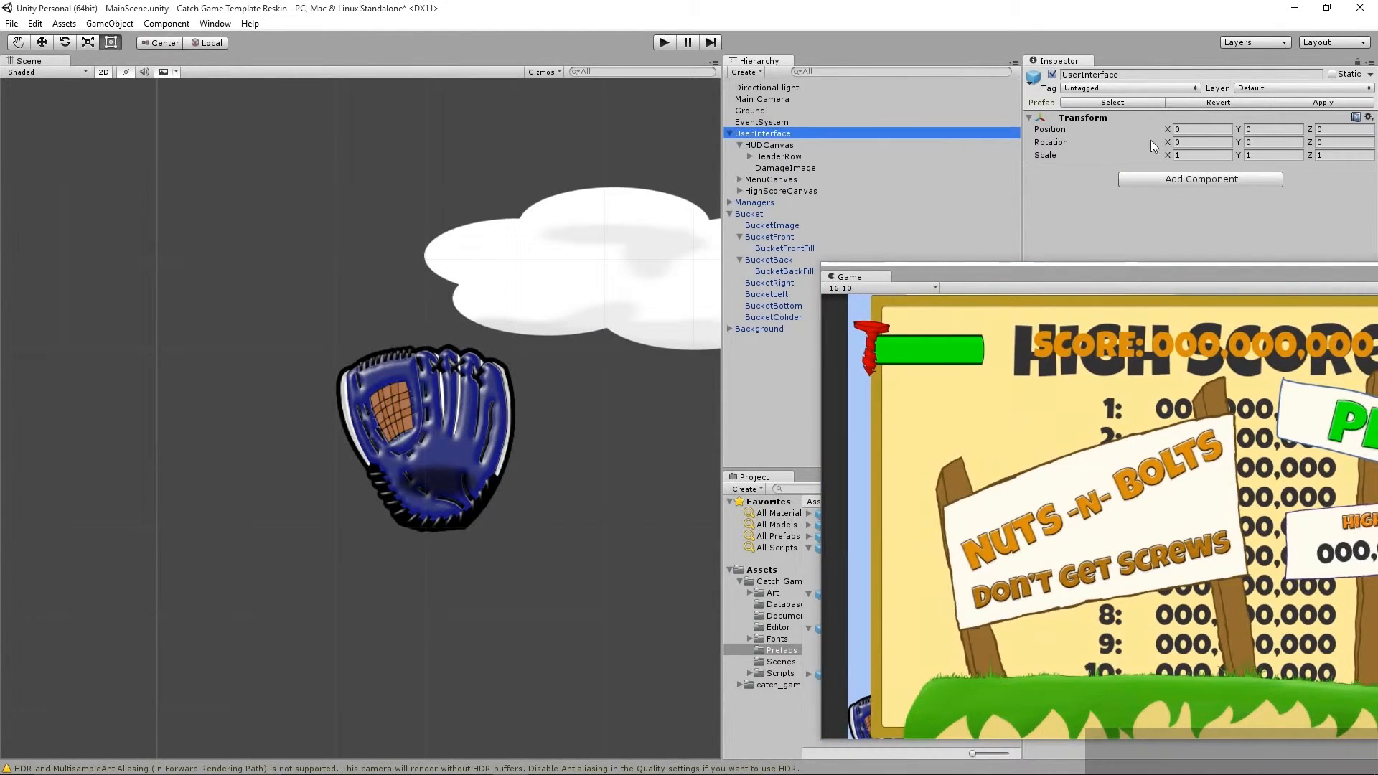
{"action": "left_click", "coordinate": [1052, 74]}
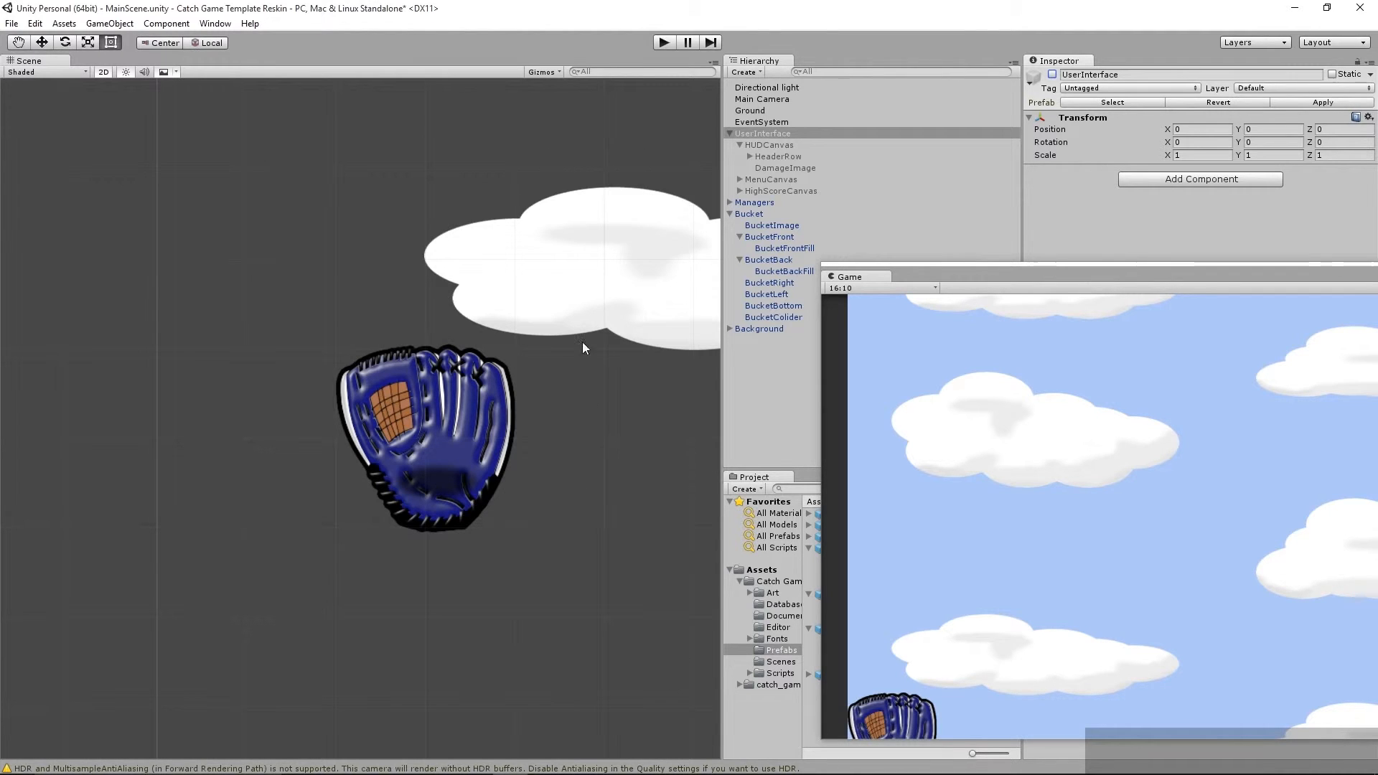
Step: Raise the Bucket object to about Y -4.019 so that the whole glove fits inside the game view
{"action": "left_click", "coordinate": [785, 215]}
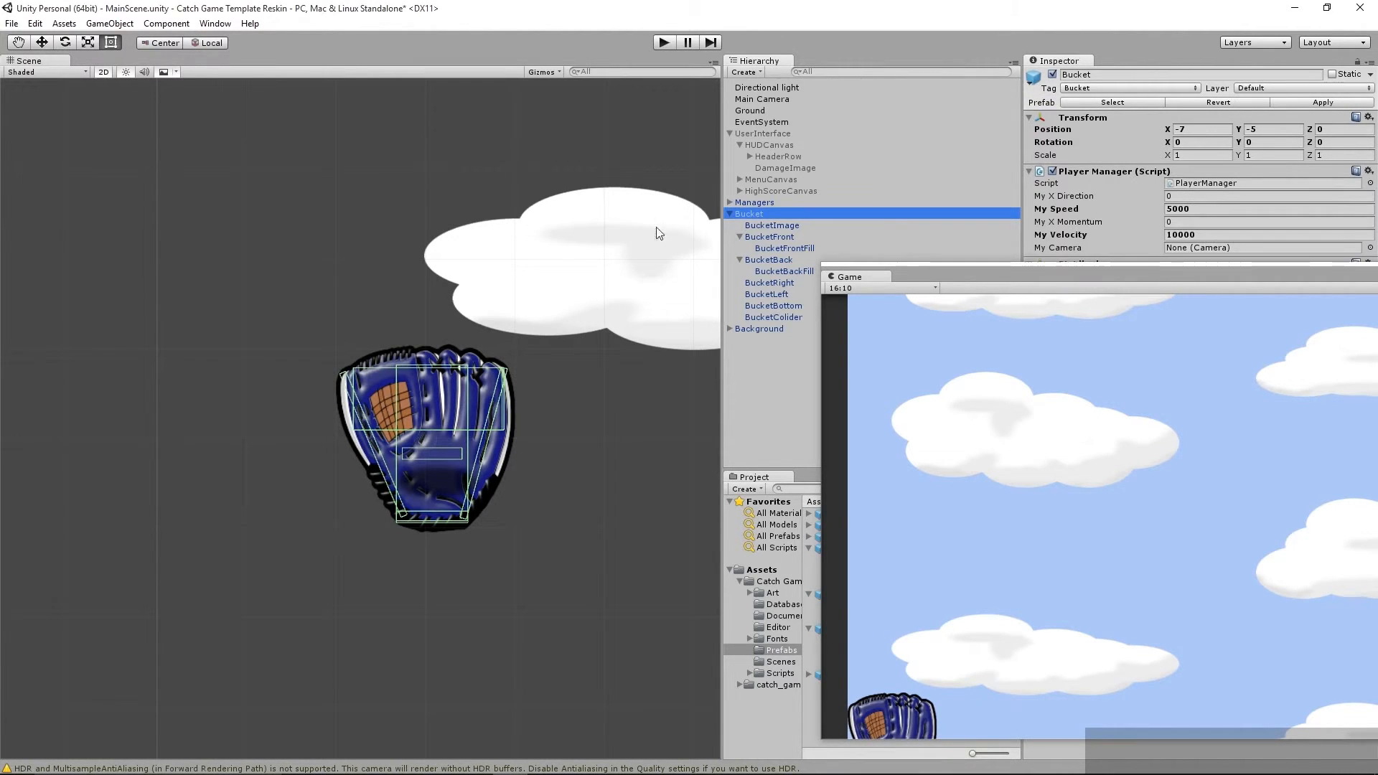
{"action": "left_click", "coordinate": [41, 43]}
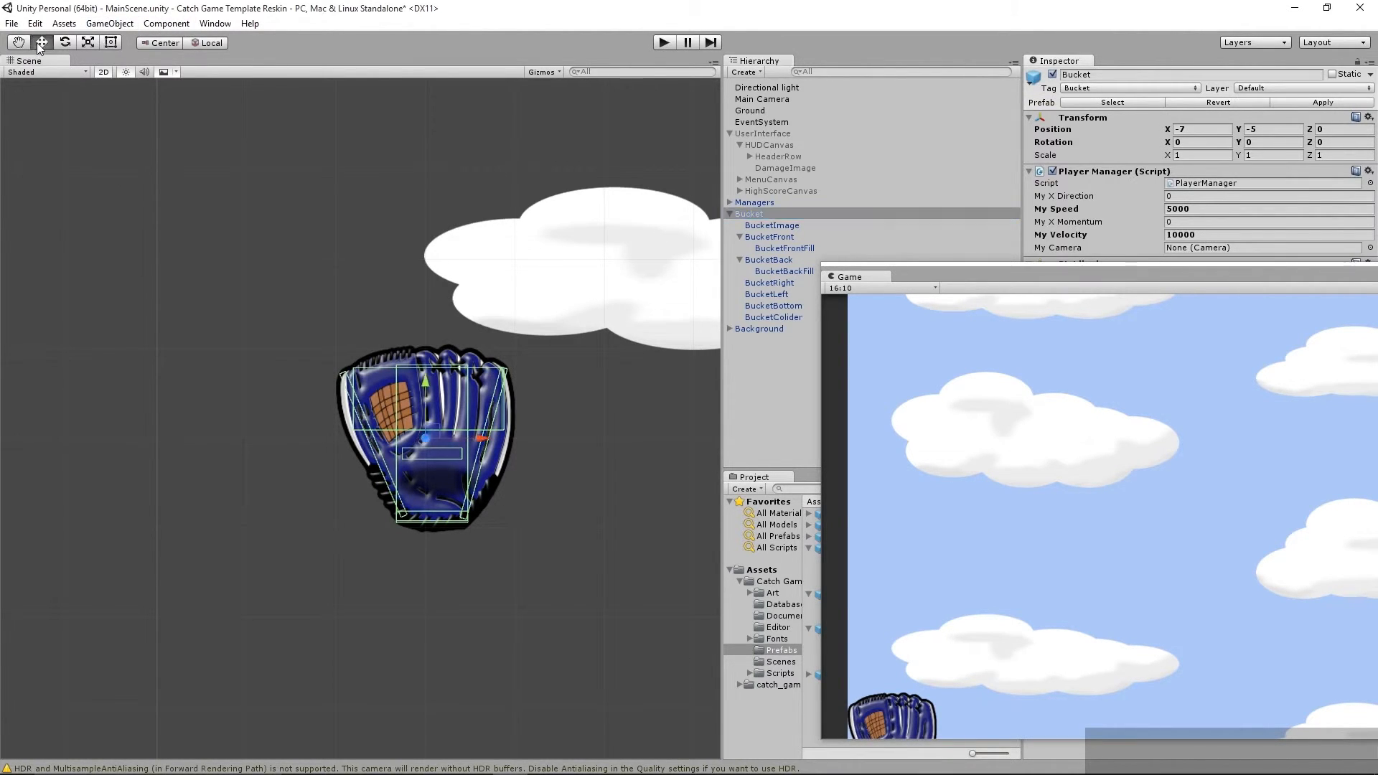
{"action": "left_click_drag", "start_coordinate": [431, 387], "coordinate": [455, 296]}
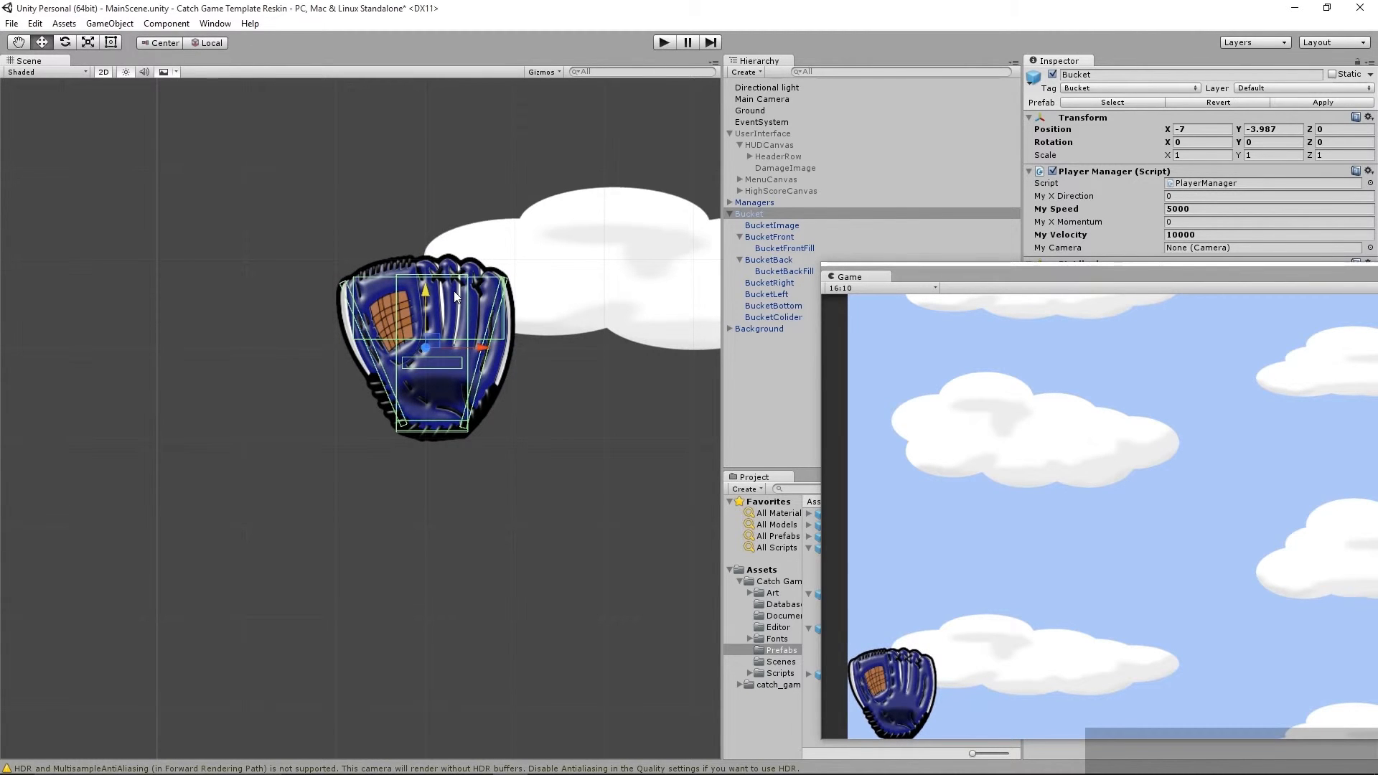
{"action": "left_click_drag", "start_coordinate": [455, 296], "coordinate": [455, 301]}
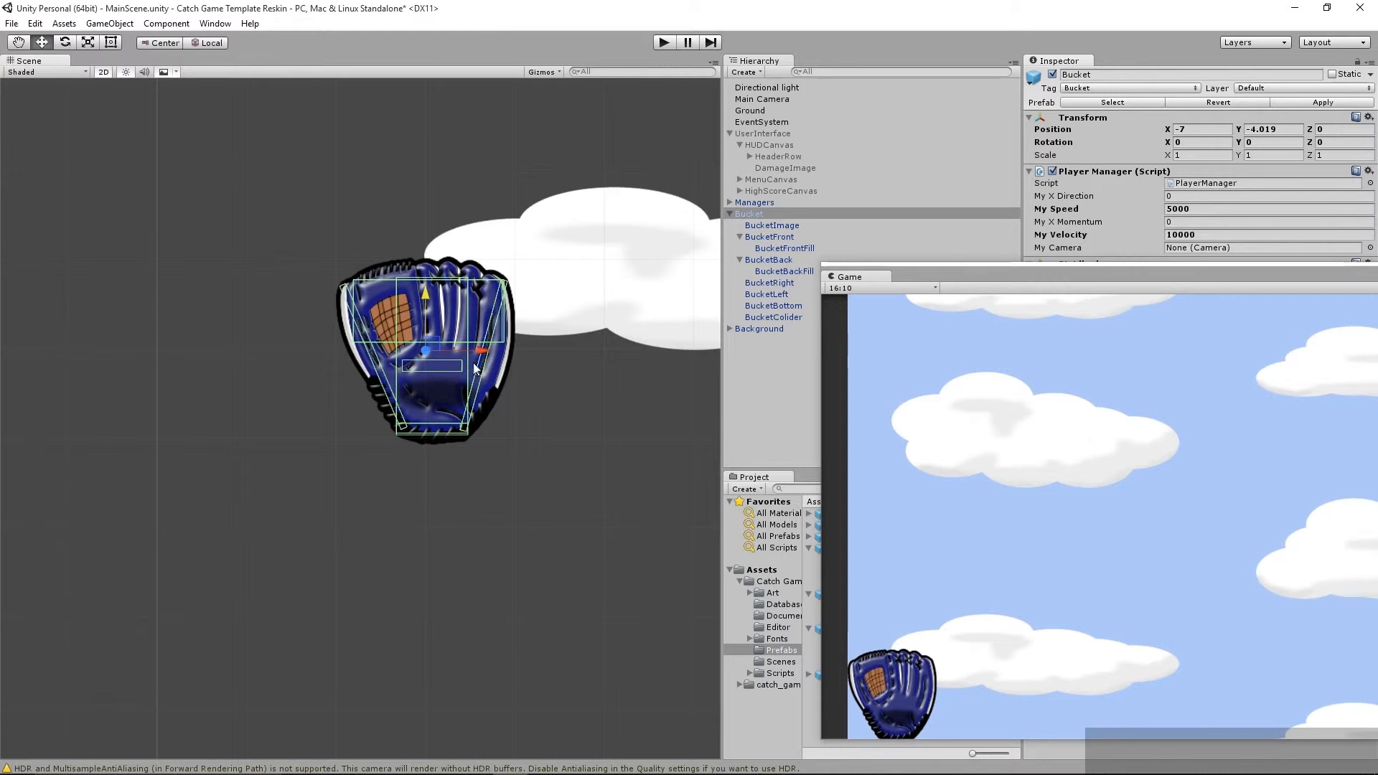
Step: Lower the BucketColider within the glove to about Y -0.501 and check it against the Bucket's other colliders
{"action": "left_click", "coordinate": [766, 318]}
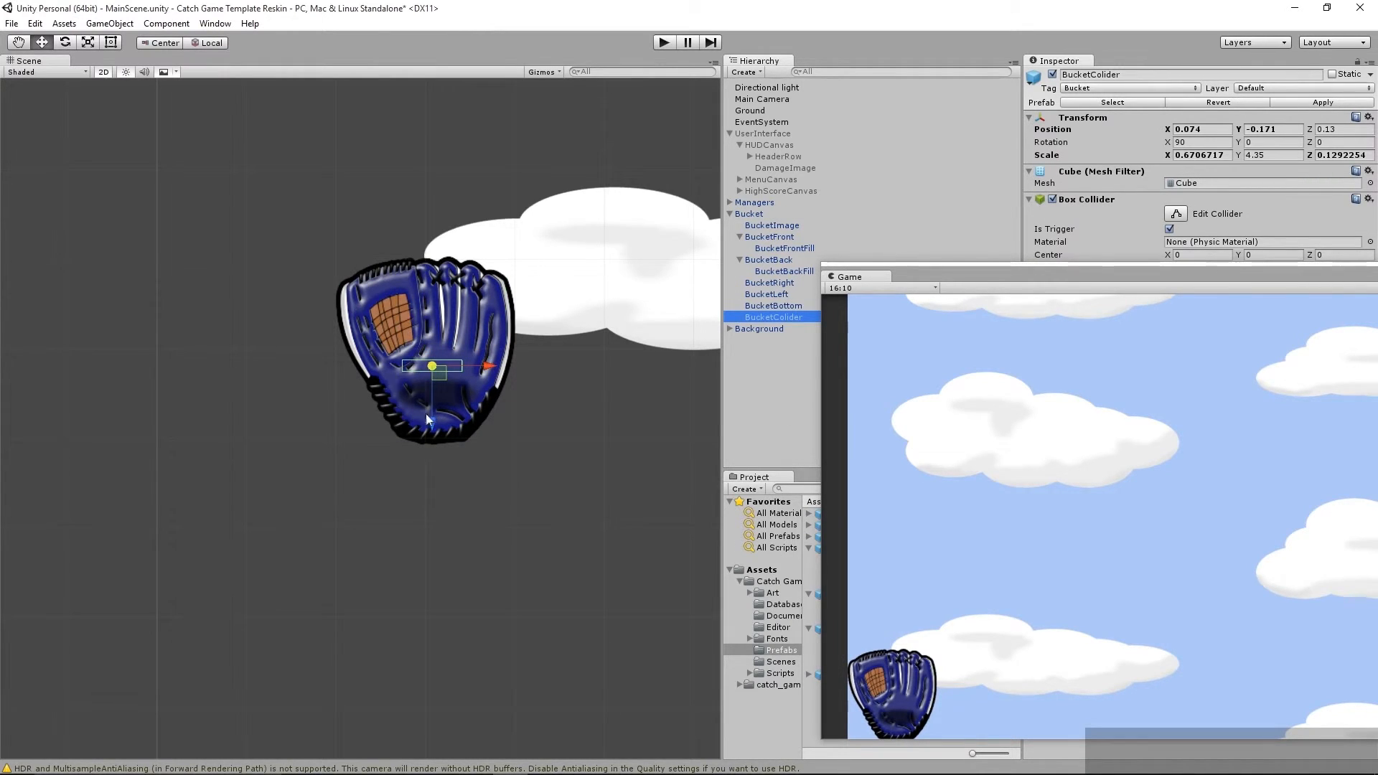
{"action": "left_click_drag", "start_coordinate": [432, 429], "coordinate": [431, 454]}
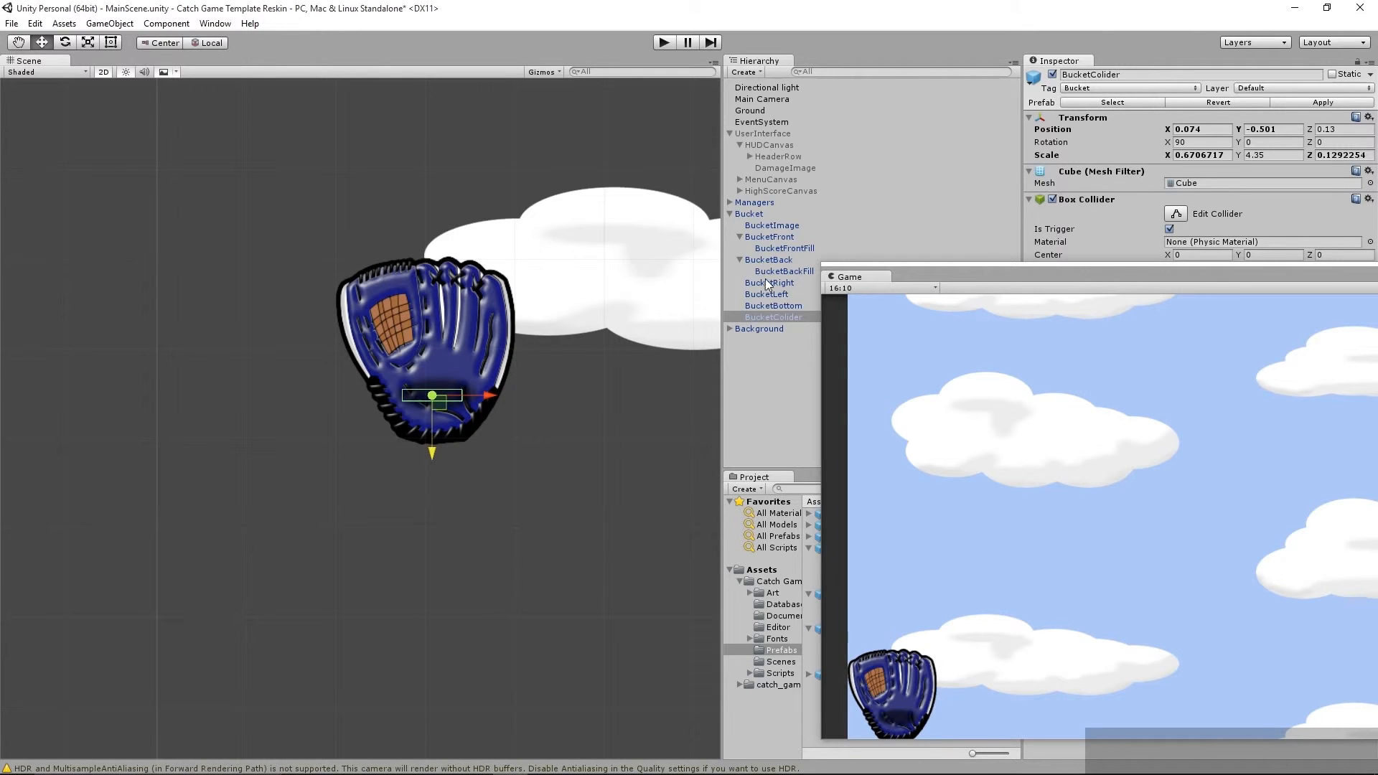
{"action": "left_click", "coordinate": [759, 213]}
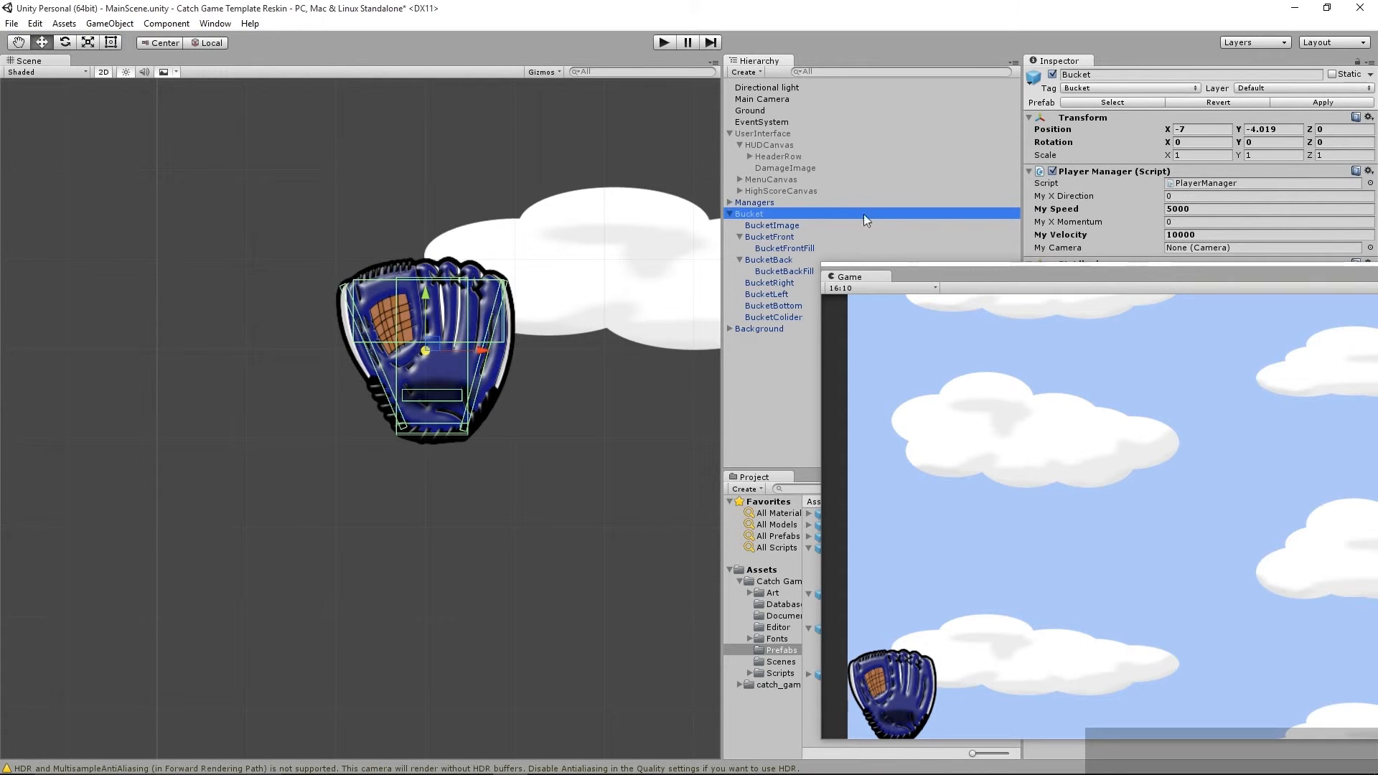
Step: Reactivate the UserInterface object and move the floating Game view so that it is fully on screen
{"action": "left_click", "coordinate": [743, 134]}
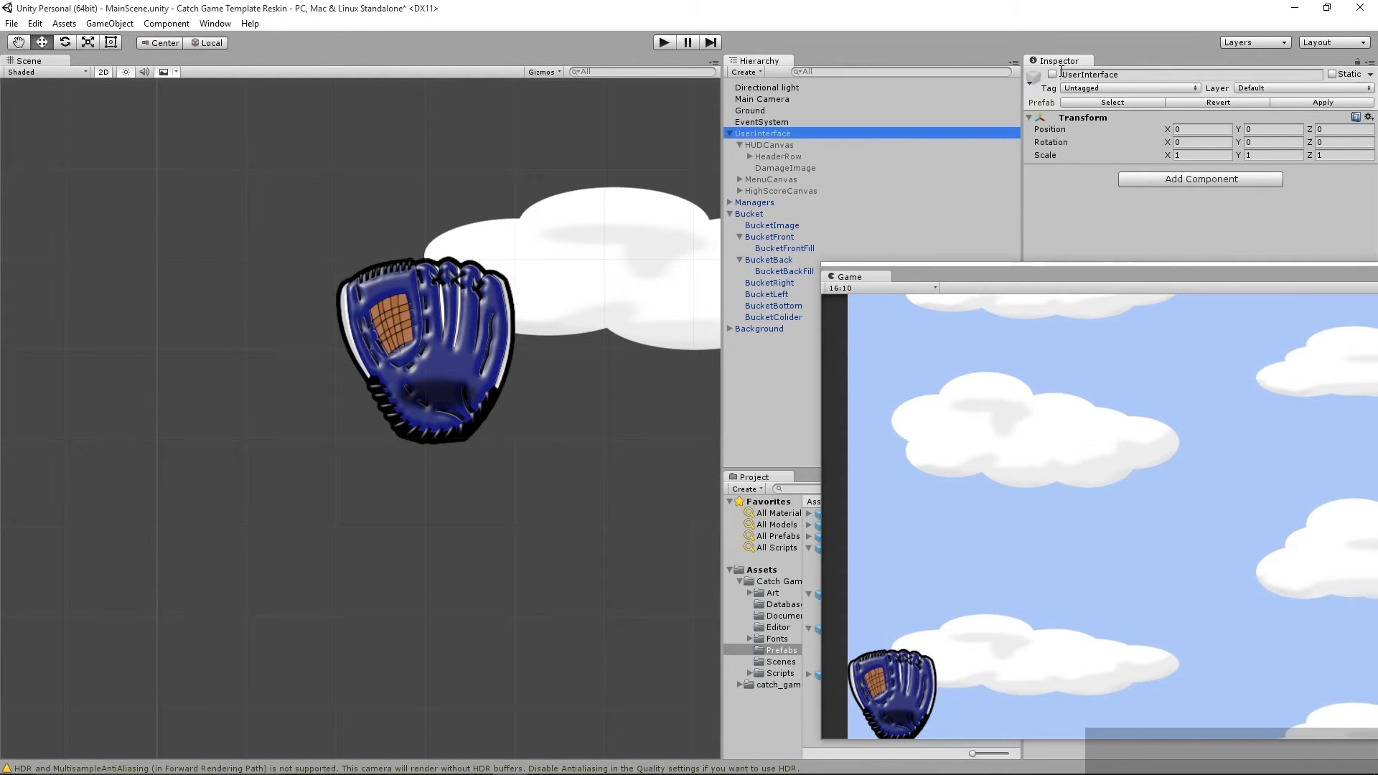
{"action": "left_click", "coordinate": [1049, 75]}
{"action": "left_click_drag", "start_coordinate": [1035, 274], "coordinate": [588, 108]}
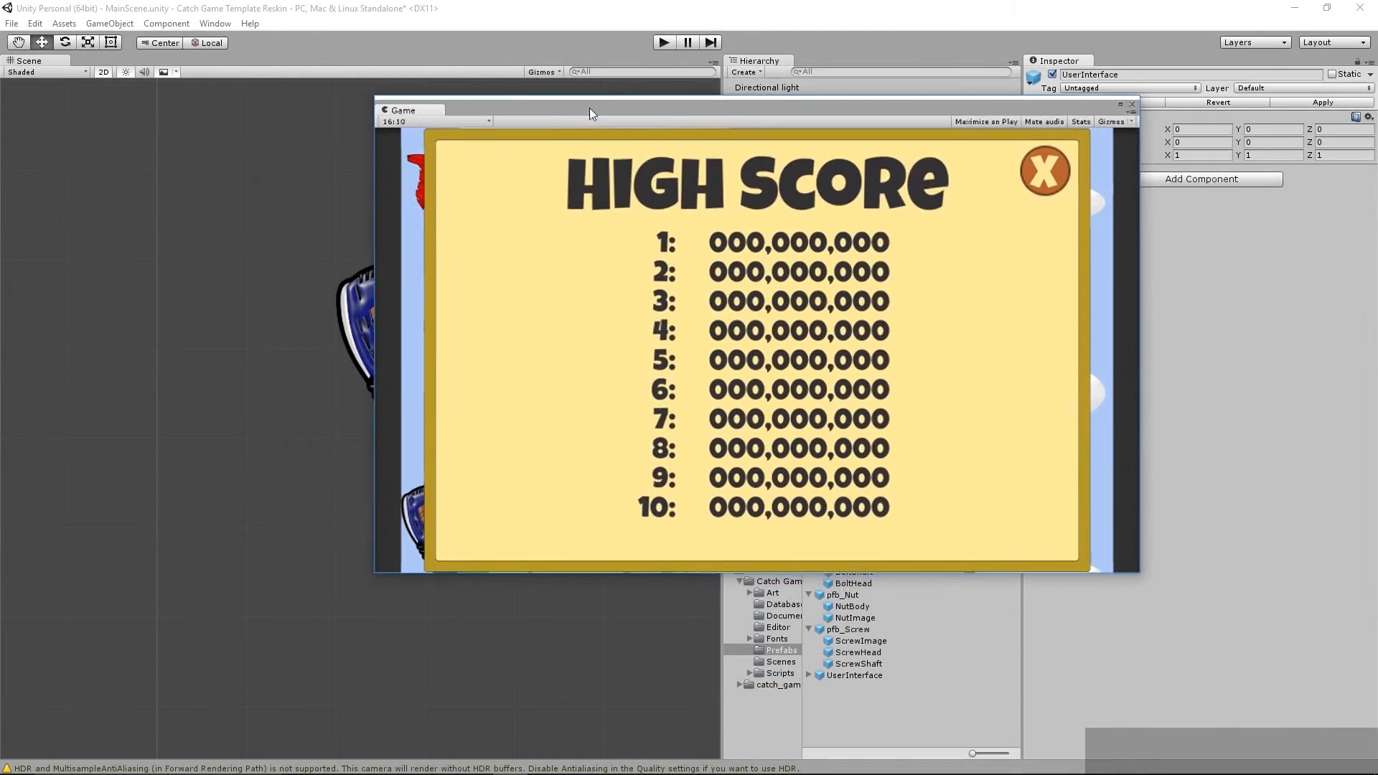
Step: Play-test the game to examine how the glove catches falling objects with the lowered collider, and stop it
{"action": "left_click", "coordinate": [660, 48]}
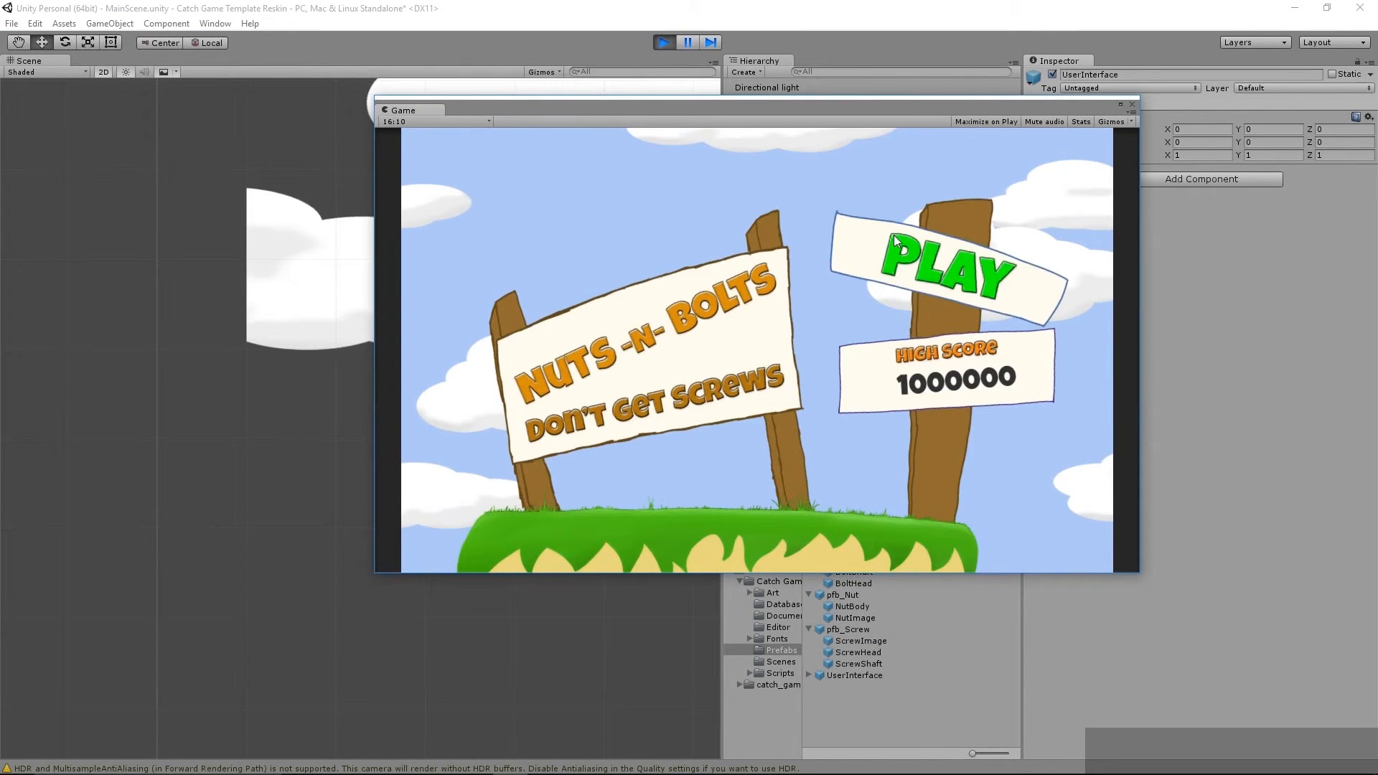
{"action": "left_click", "coordinate": [894, 235]}
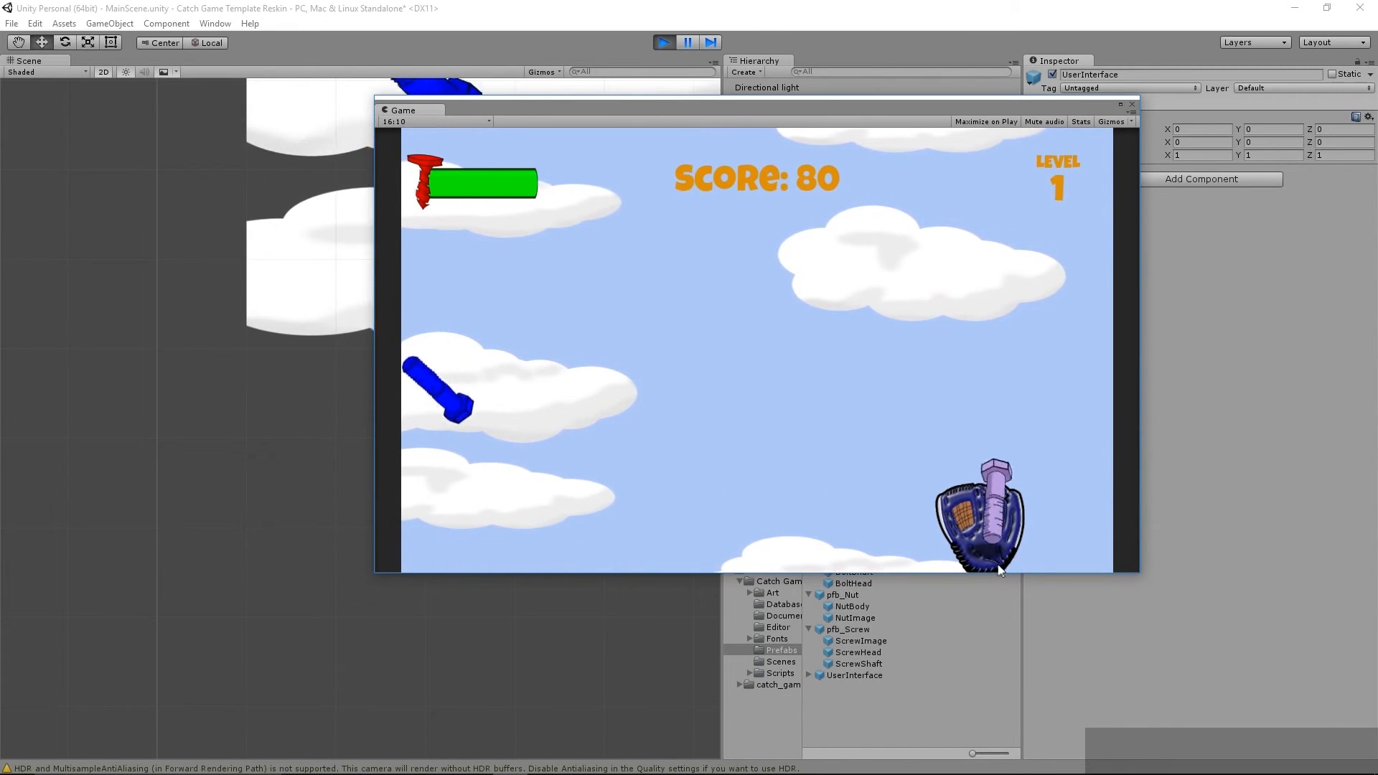
{"action": "left_click", "coordinate": [661, 43]}
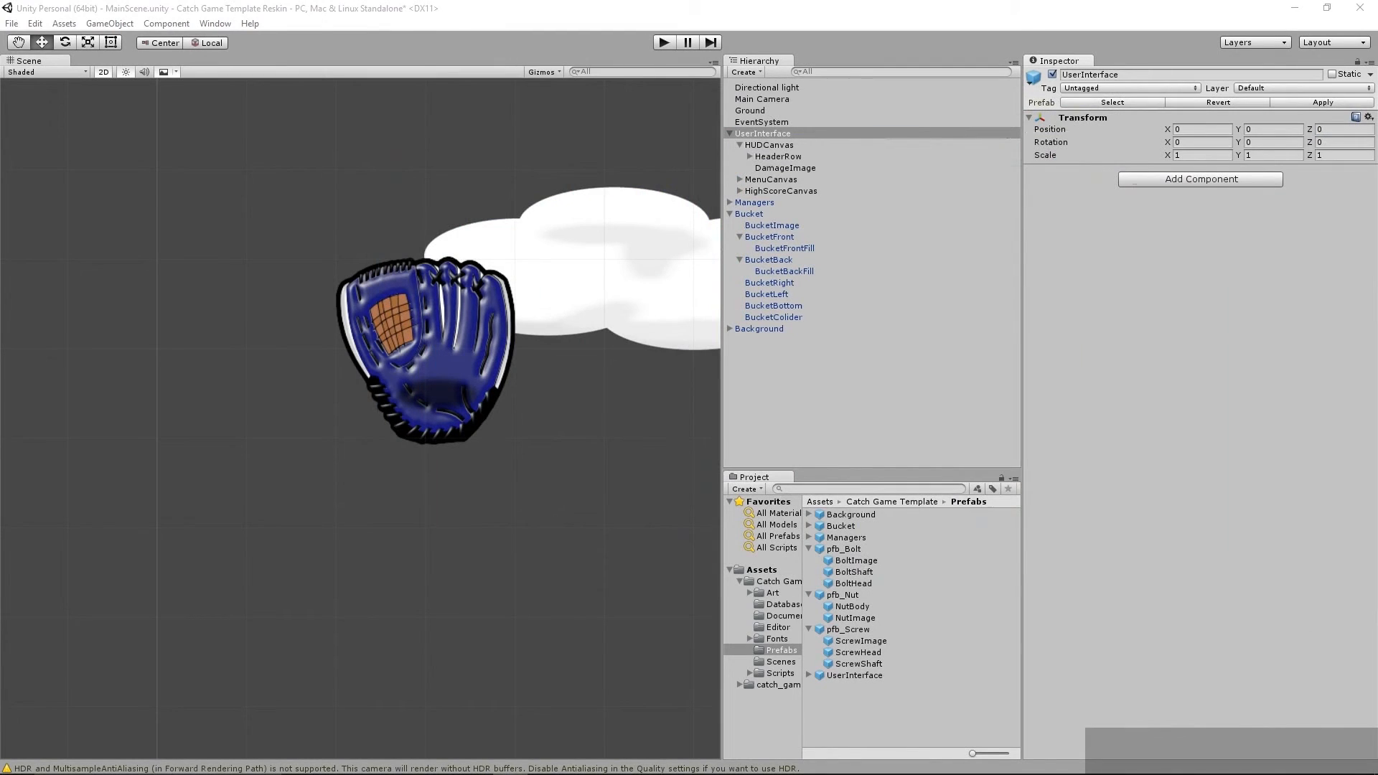